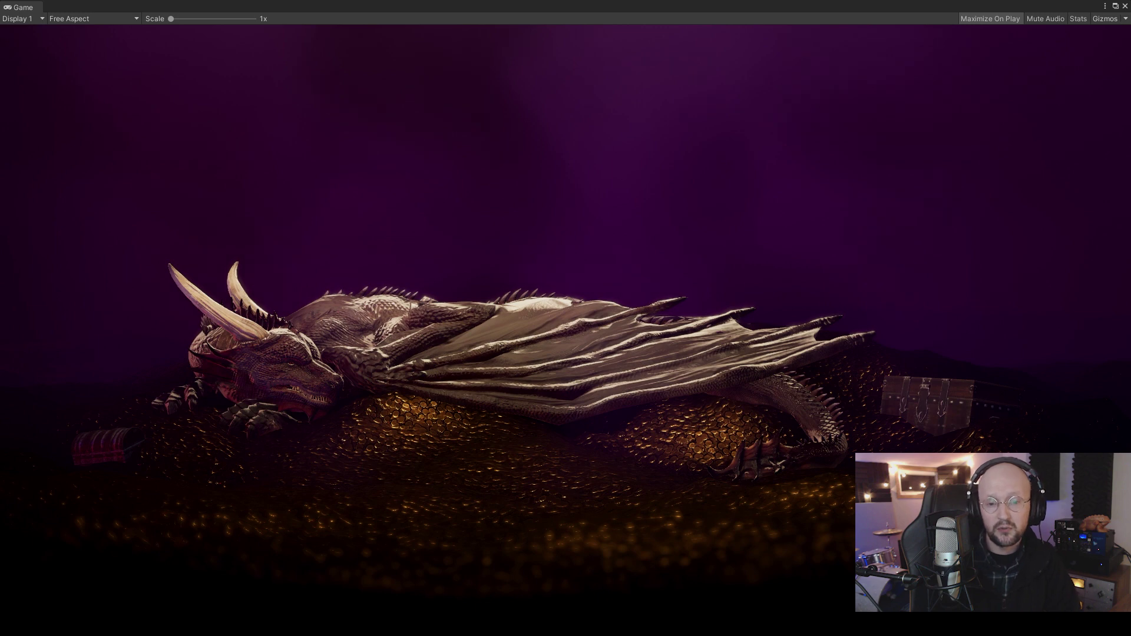
Step: Switch to Blender and try rotating the dragon's wing bones in Pose Mode
{"action": "key", "text": "alt+Tab"}
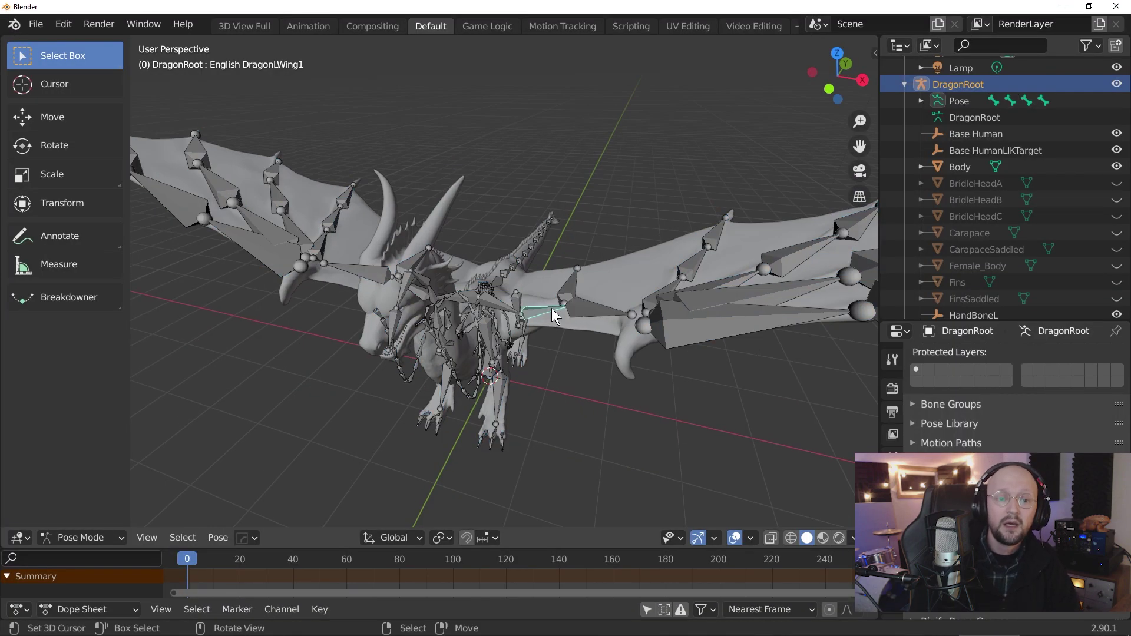
{"action": "middle_click_drag", "start_coordinate": [551, 308], "coordinate": [522, 368]}
{"action": "middle_click_drag", "start_coordinate": [522, 367], "coordinate": [476, 291]}
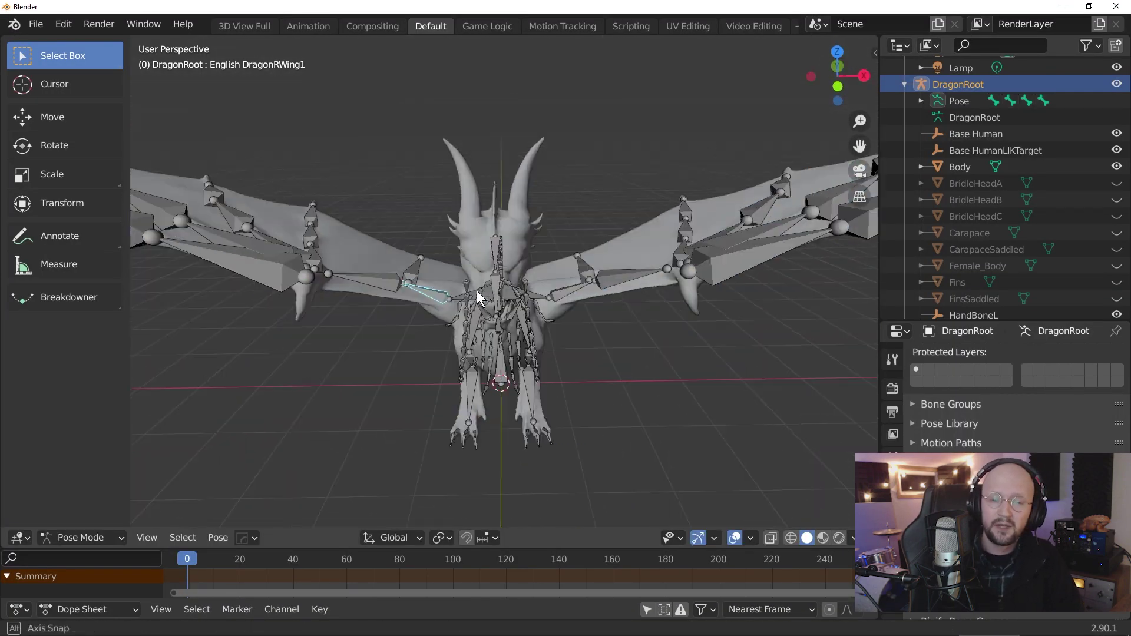
{"action": "key", "text": "r"}
{"action": "right_click", "coordinate": [481, 216]}
{"action": "left_click", "coordinate": [525, 299]}
{"action": "key", "text": "r"}
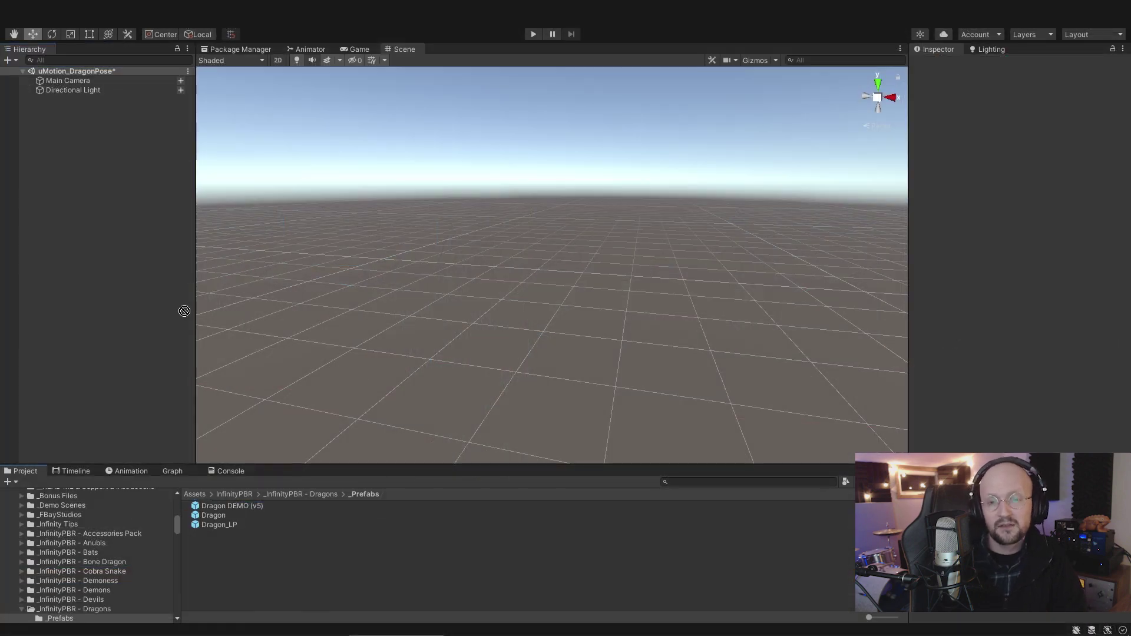
Step: Switch to Unity, add the Dragon DEMO (v5) prefab to the scene and frame the dragon in the Scene view
{"action": "left_click_drag", "start_coordinate": [185, 311], "coordinate": [117, 236]}
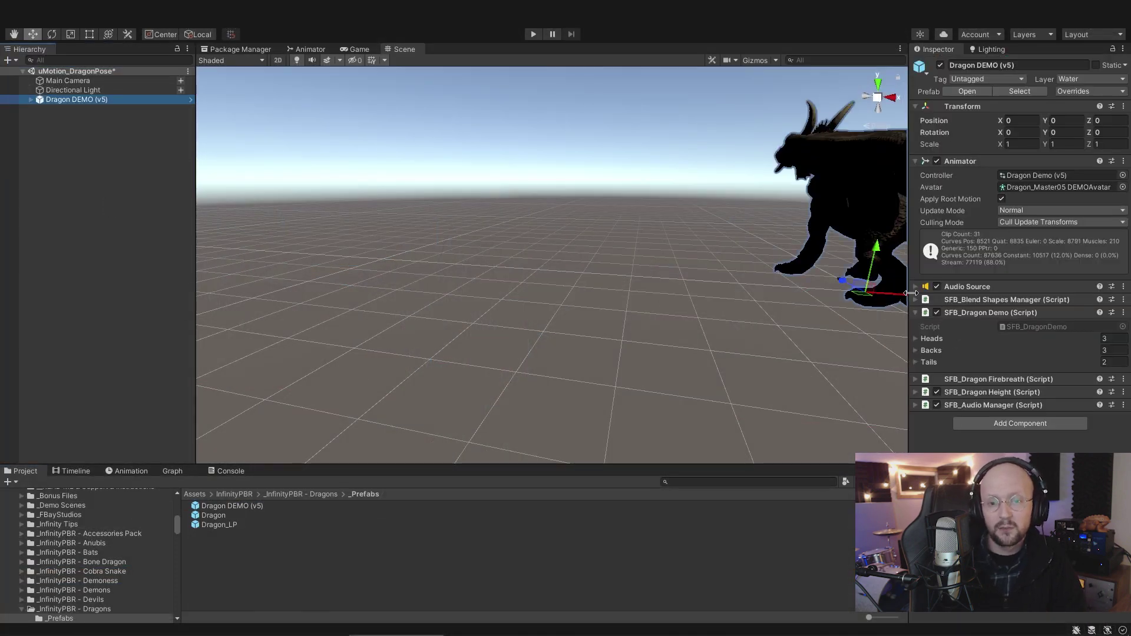
{"action": "key", "text": "f"}
{"action": "scroll", "coordinate": [678, 254], "scroll_direction": "down", "scroll_amount": 5}
{"action": "left_click_drag", "start_coordinate": [678, 253], "coordinate": [731, 247], "text": "alt"}
{"action": "scroll", "coordinate": [485, 217], "scroll_direction": "down", "scroll_amount": 2}
Step: Dock the Game view beside the Scene view and align the Scene view with the Main Camera
{"action": "left_click", "coordinate": [140, 80]}
{"action": "left_click", "coordinate": [359, 48]}
{"action": "left_click_drag", "start_coordinate": [360, 48], "coordinate": [836, 171]}
{"action": "left_click", "coordinate": [114, 82]}
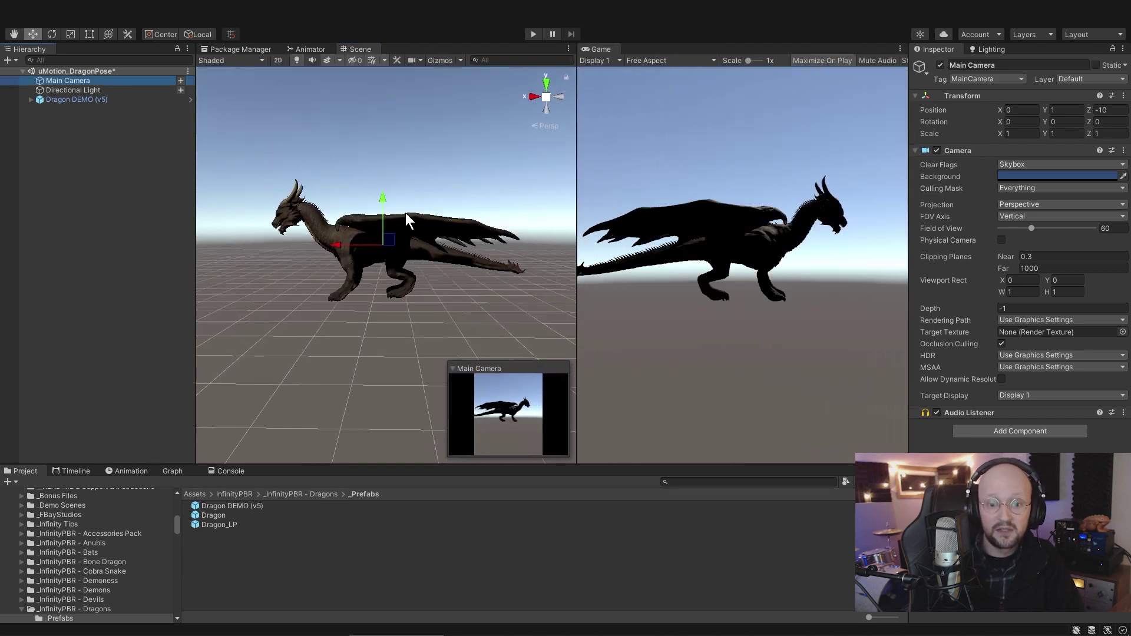
{"action": "key", "text": "alt+shift+f"}
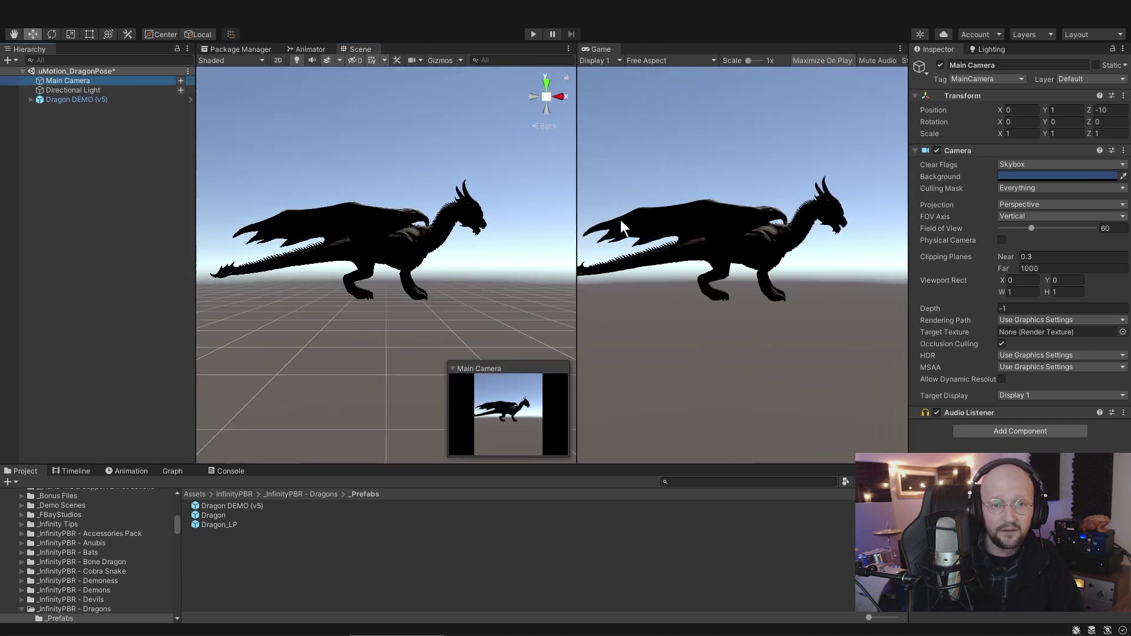
Step: Turn the Directional Light to a Y rotation of about -359.3 and tilt it to light the dragon's camera-facing side
{"action": "left_click", "coordinate": [100, 90]}
{"action": "left_click_drag", "start_coordinate": [1045, 122], "coordinate": [210, 166]}
{"action": "key", "text": "e"}
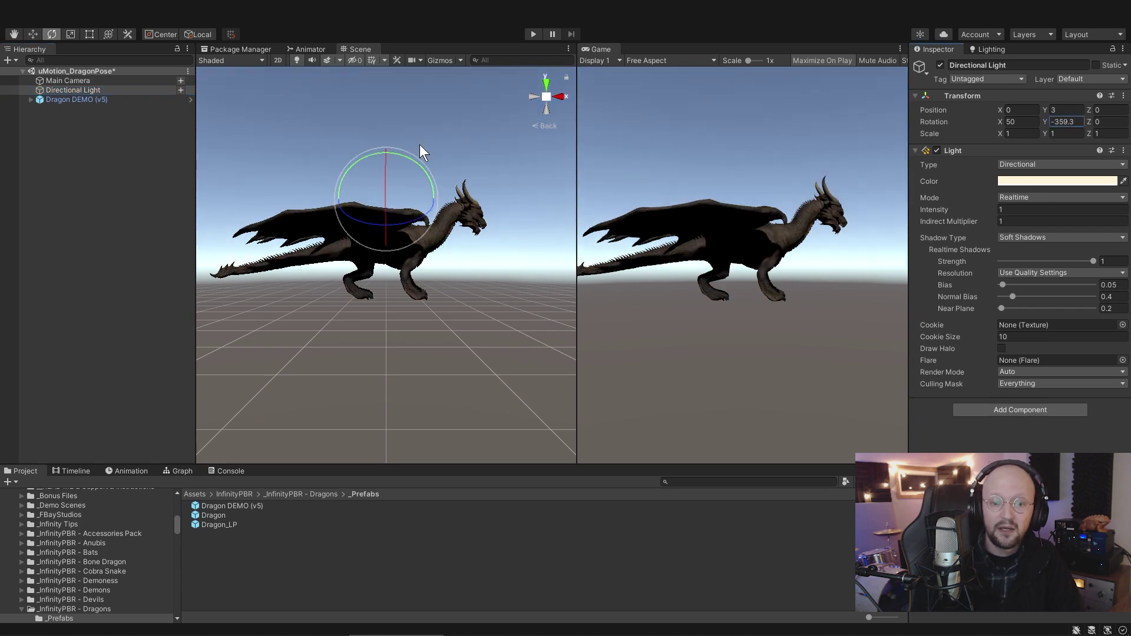
{"action": "left_click_drag", "start_coordinate": [387, 168], "coordinate": [394, 193]}
{"action": "key", "text": "w"}
{"action": "left_click", "coordinate": [473, 140]}
{"action": "middle_click_drag", "start_coordinate": [473, 141], "coordinate": [477, 159]}
Step: Add a 3D terrain object to the scene and open its terrain settings
{"action": "right_click", "coordinate": [75, 147]}
{"action": "mouse_move", "coordinate": [133, 394]}
{"action": "left_click", "coordinate": [250, 529]}
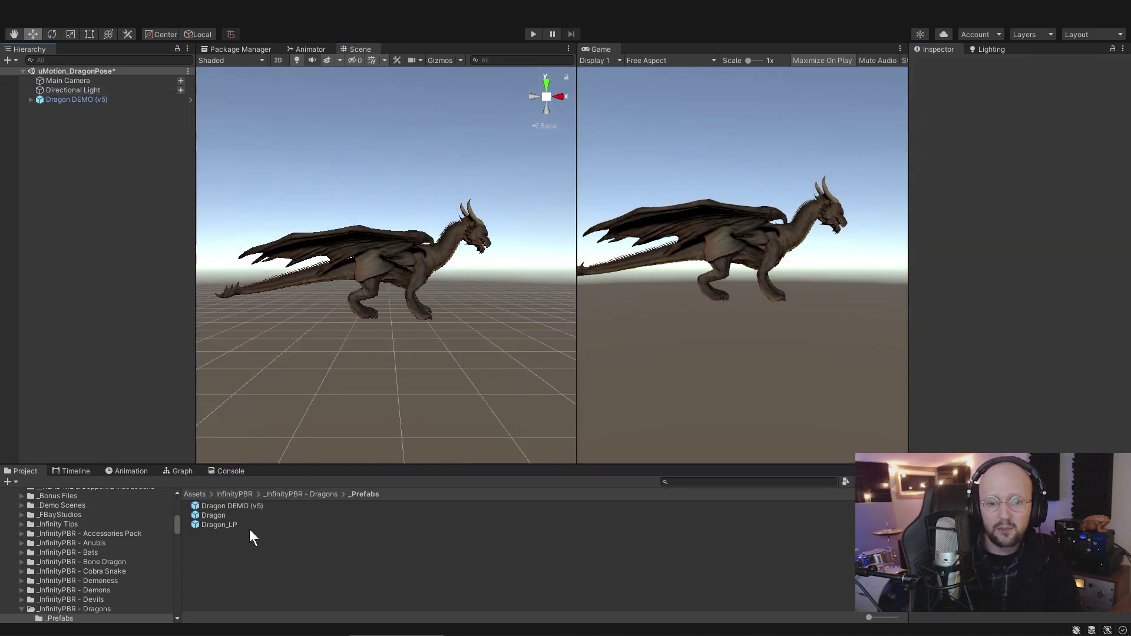
{"action": "left_click", "coordinate": [1059, 165]}
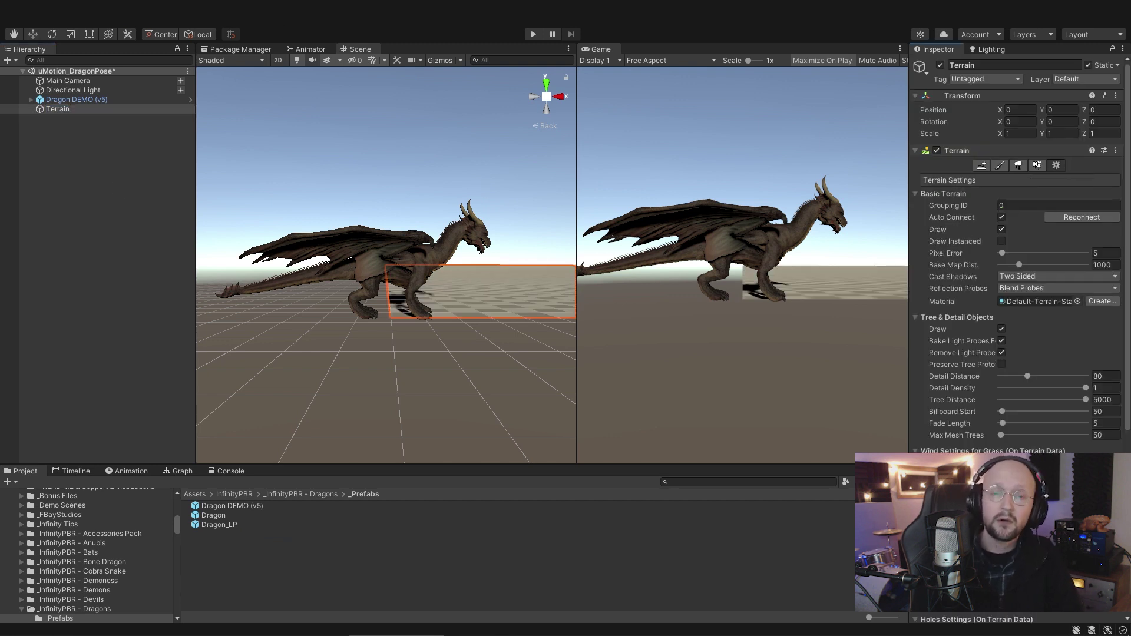
Step: Set the terrain's X and Z positions to -100 so the ground extends beneath the dragon
{"action": "left_click", "coordinate": [1018, 110]}
{"action": "type", "text": "-100"}
{"action": "key", "text": "Tab"}
{"action": "key", "text": "Tab"}
{"action": "type", "text": "-100"}
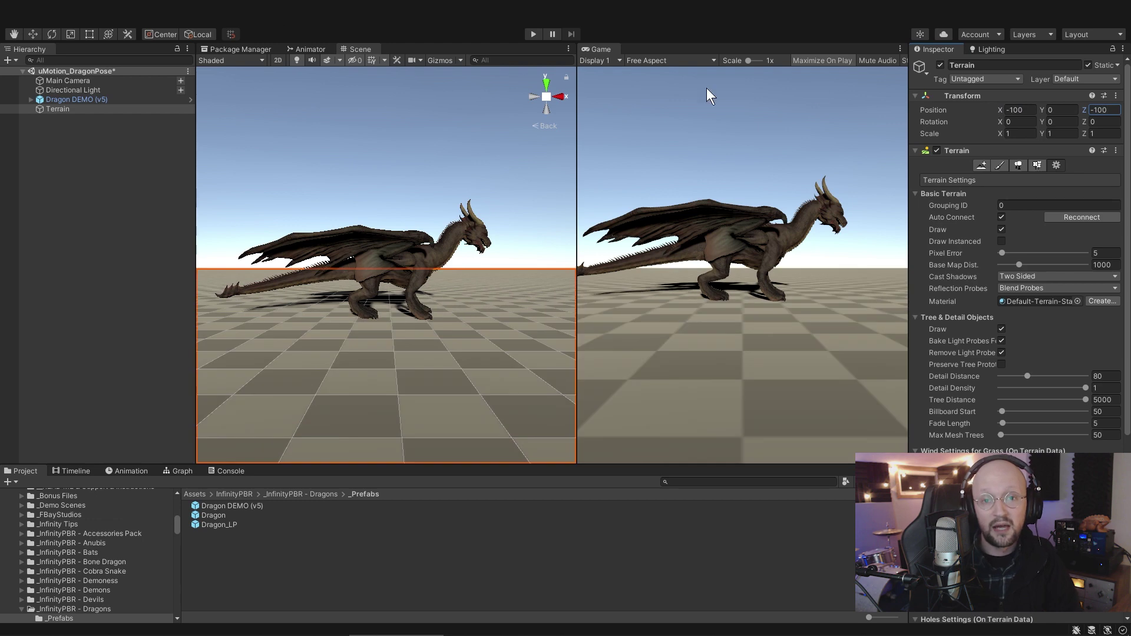
Step: Rotate the dragon about its vertical axis so that it faces the opposite direction
{"action": "left_click", "coordinate": [411, 267]}
{"action": "key", "text": "e"}
{"action": "left_click_drag", "start_coordinate": [408, 339], "coordinate": [154, 328]}
{"action": "left_click", "coordinate": [1055, 133]}
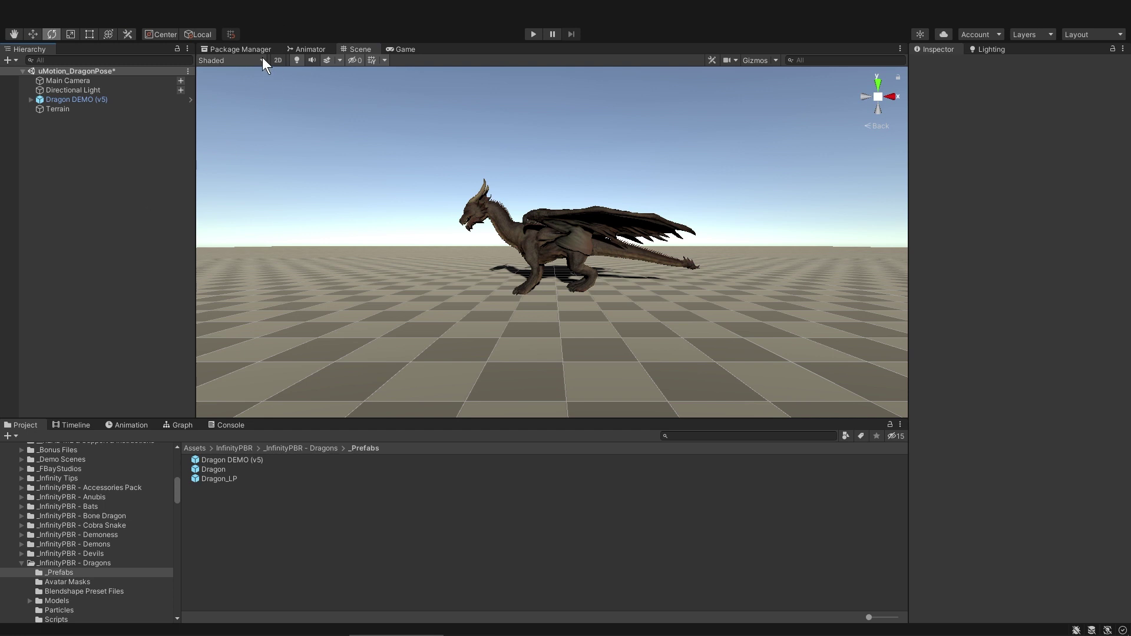
Step: Check the UMotion Community - Animation Editor package in the Package Manager and return to the Scene view
{"action": "left_click", "coordinate": [241, 49]}
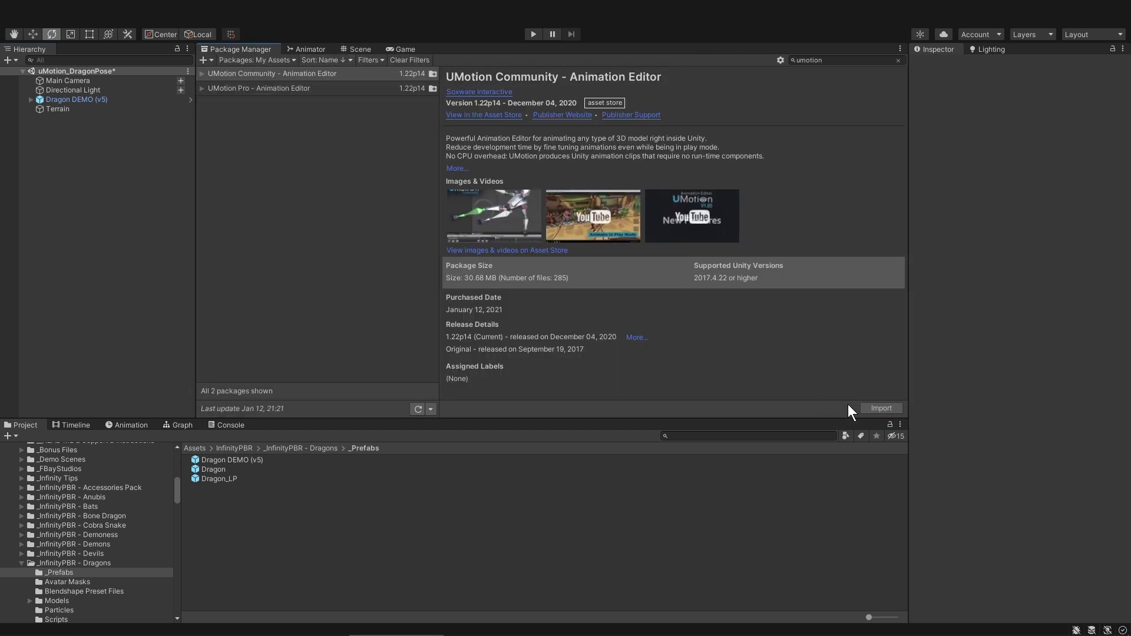
{"action": "left_click", "coordinate": [360, 50]}
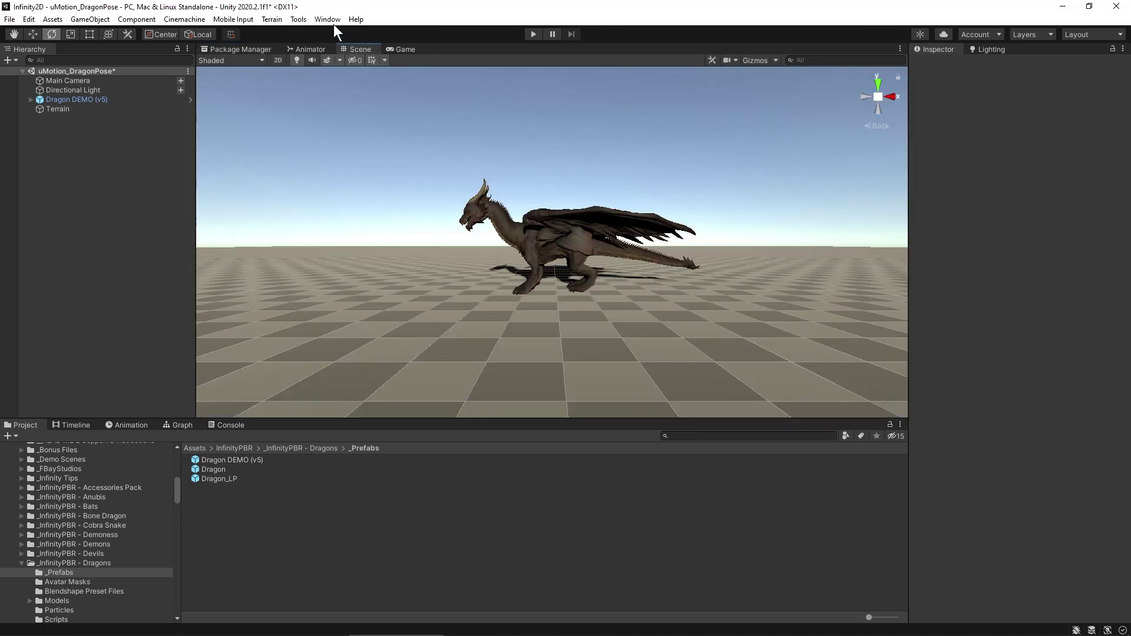
Step: Open the UMotion Clip Editor and dock it alongside the Console
{"action": "left_click", "coordinate": [329, 20]}
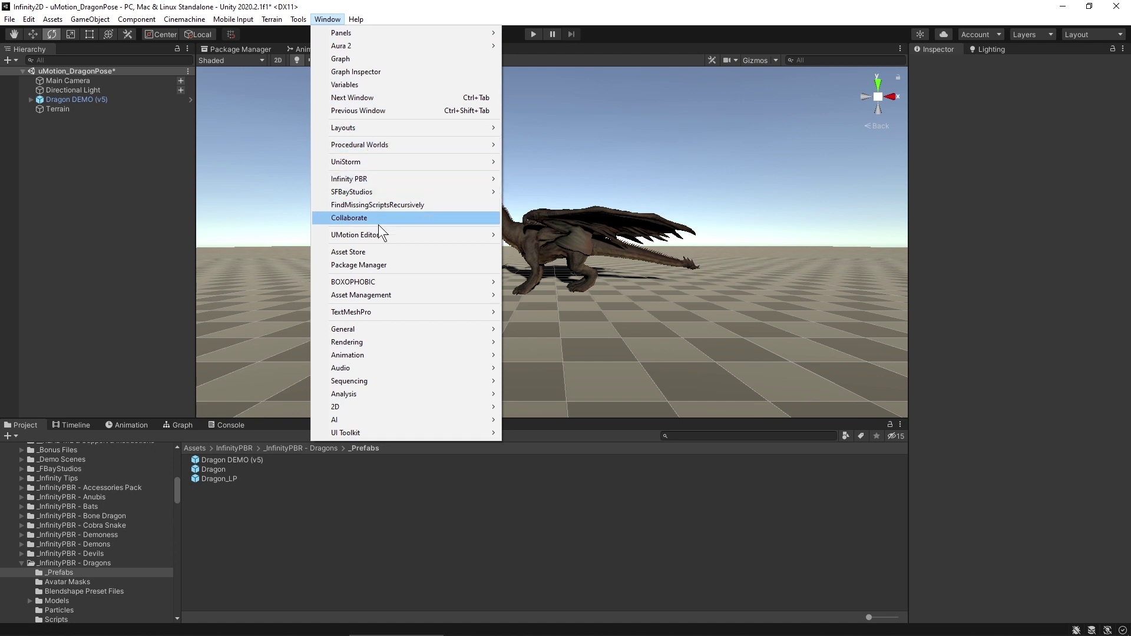
{"action": "mouse_move", "coordinate": [382, 240]}
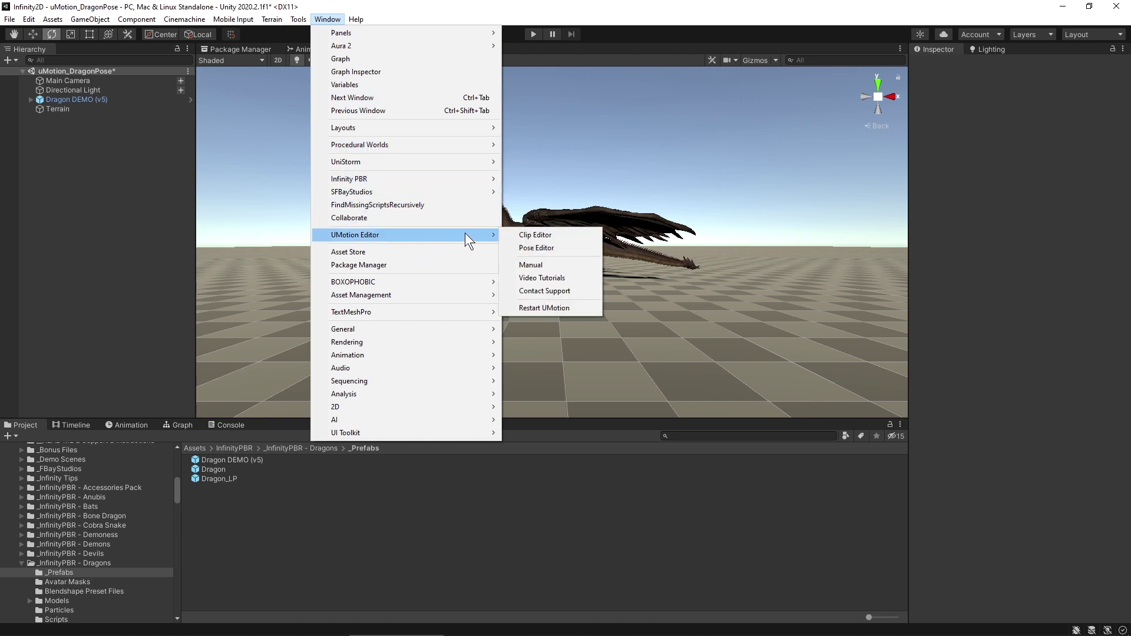
{"action": "left_click", "coordinate": [530, 233]}
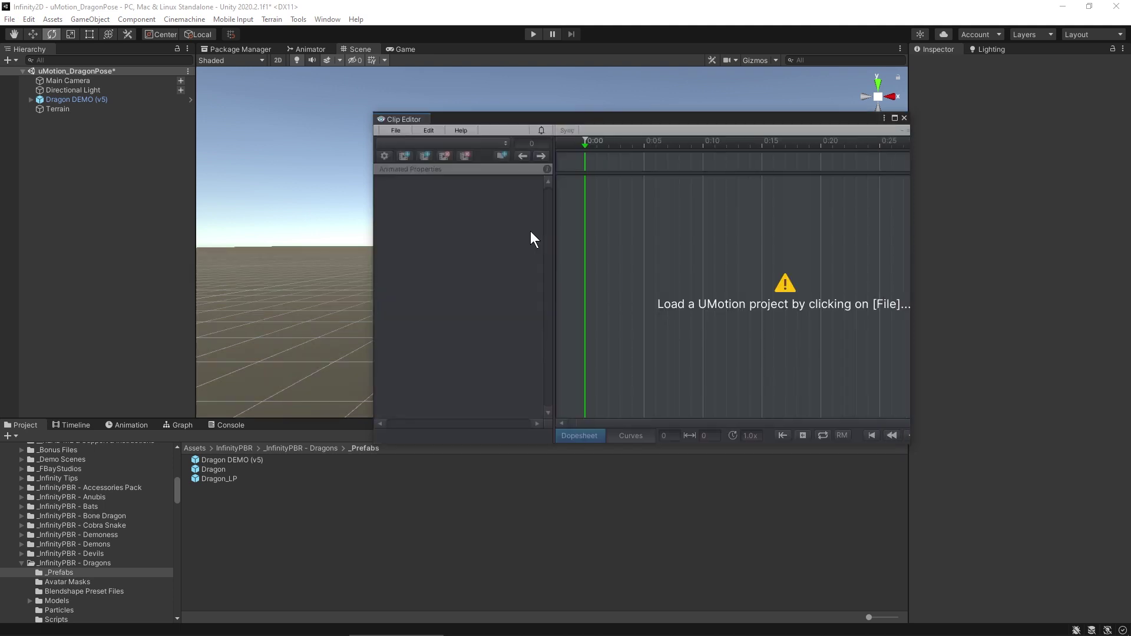
{"action": "left_click_drag", "start_coordinate": [407, 120], "coordinate": [261, 429]}
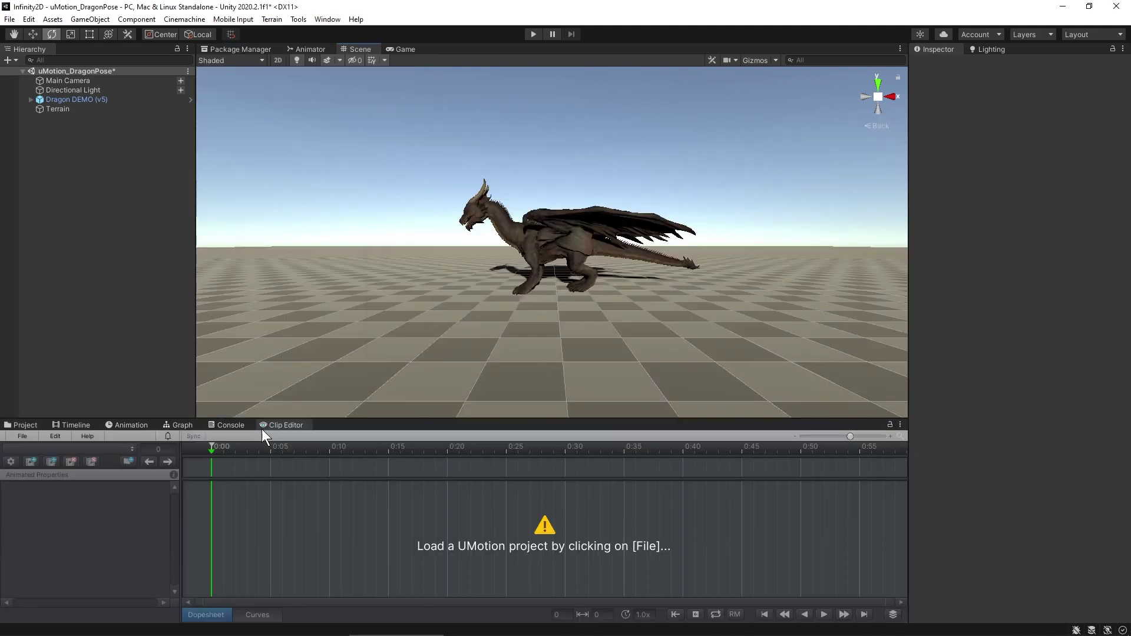
Step: Open the UMotion Pose Editor and dock it alongside the Inspector and Lighting panels
{"action": "left_click", "coordinate": [328, 20]}
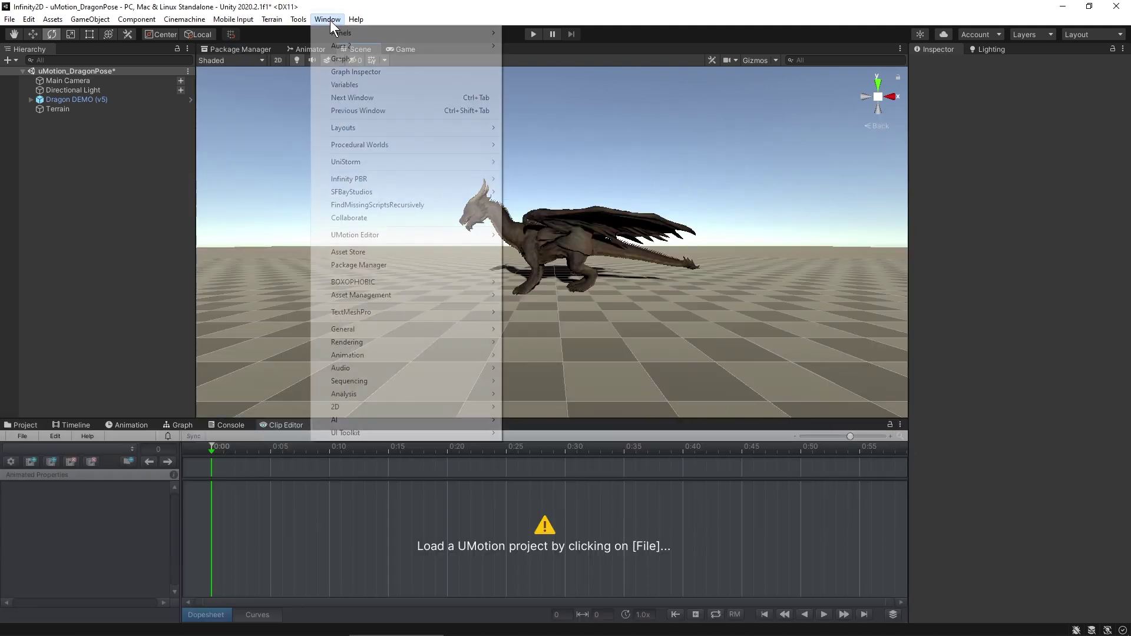
{"action": "mouse_move", "coordinate": [363, 235]}
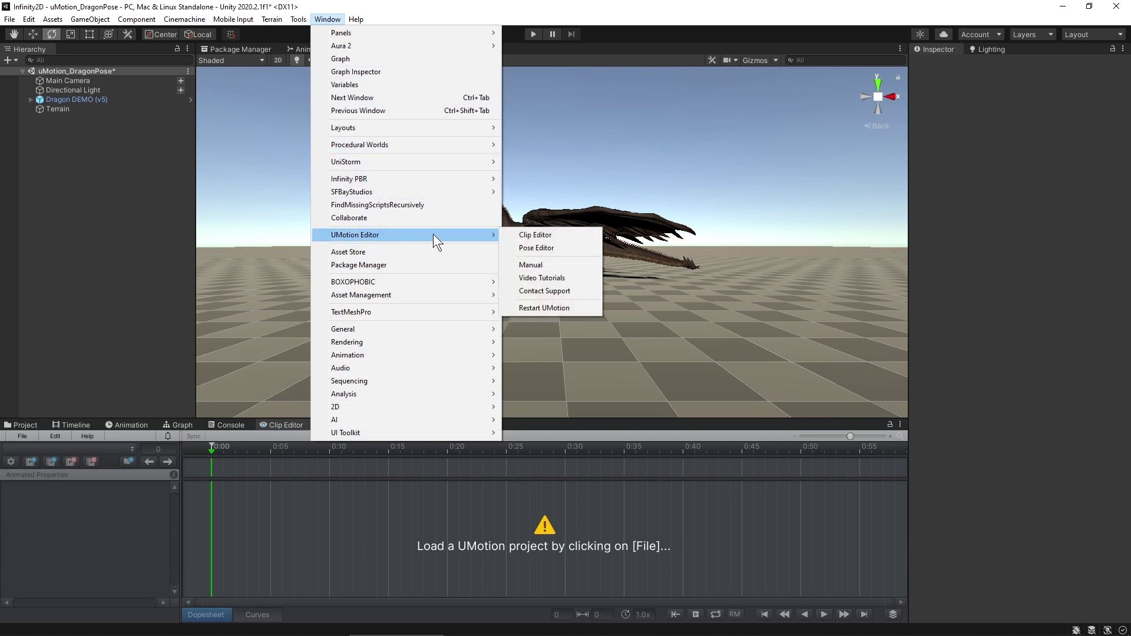
{"action": "left_click", "coordinate": [539, 246]}
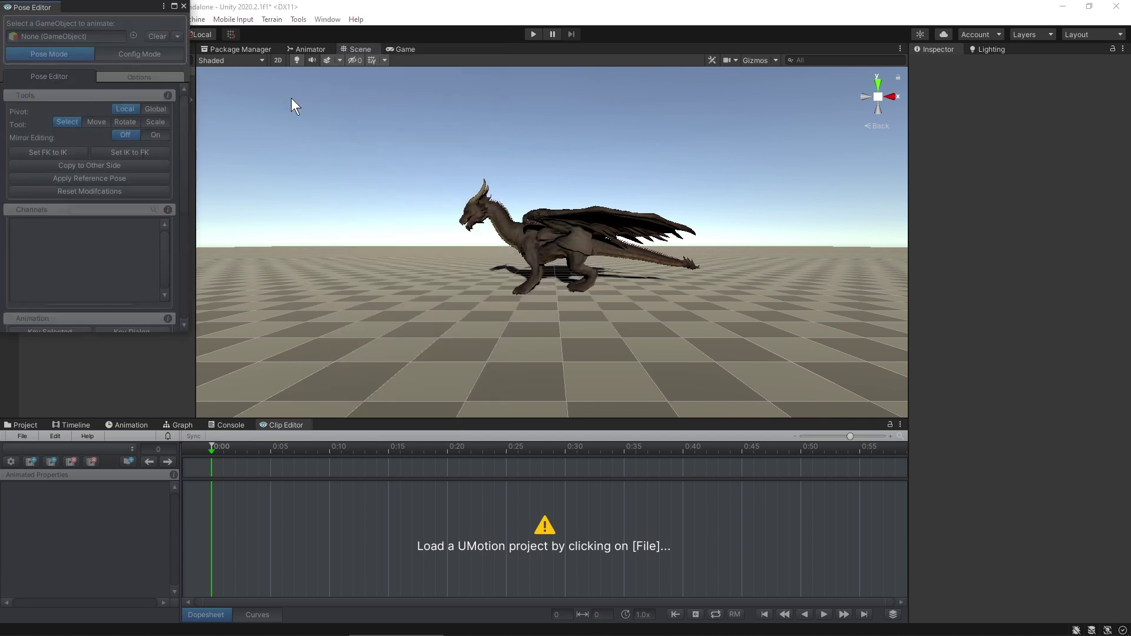
{"action": "left_click_drag", "start_coordinate": [45, 9], "coordinate": [988, 61]}
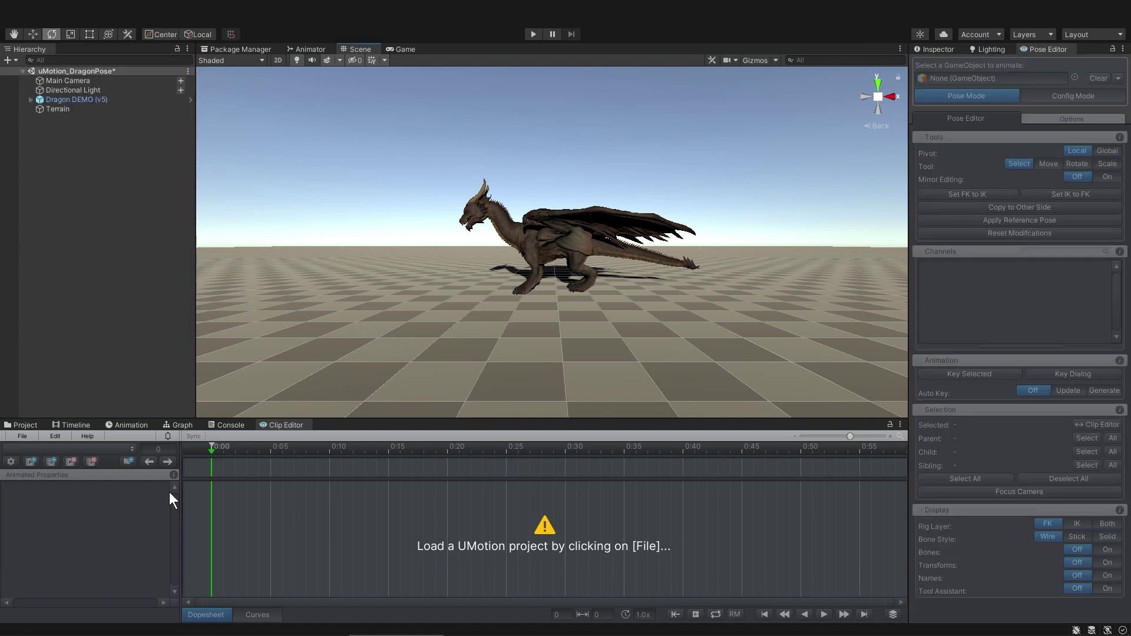
Step: Create a new Generic UMotion project and save it in the _DragonScene folder as umotion_DragonSleepingPoseTutorial
{"action": "left_click", "coordinate": [23, 436]}
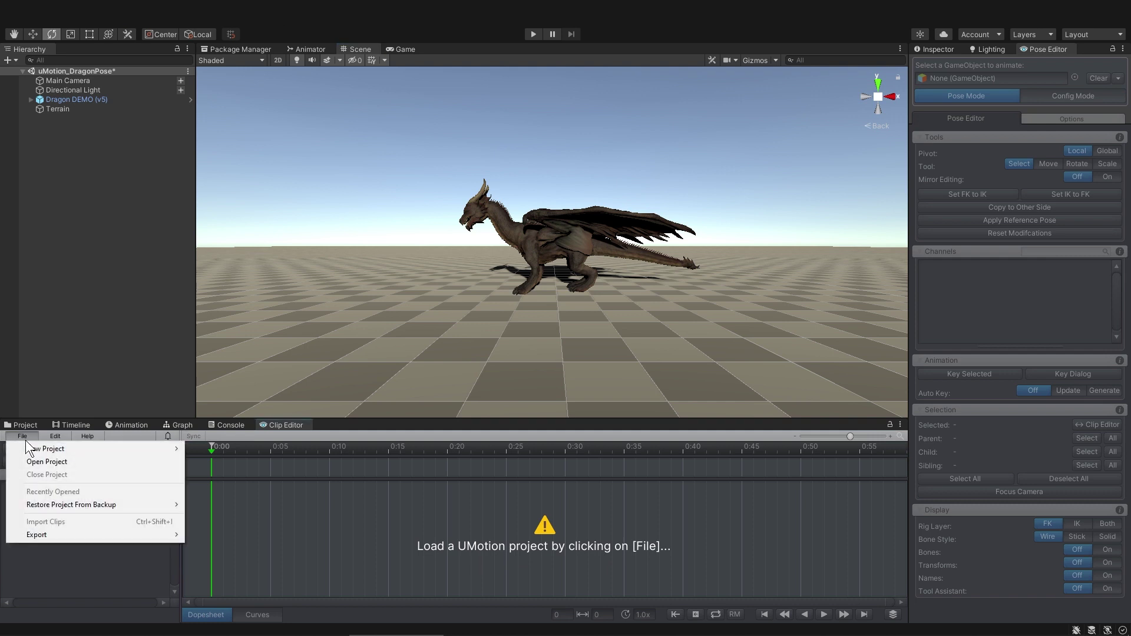
{"action": "mouse_move", "coordinate": [30, 447]}
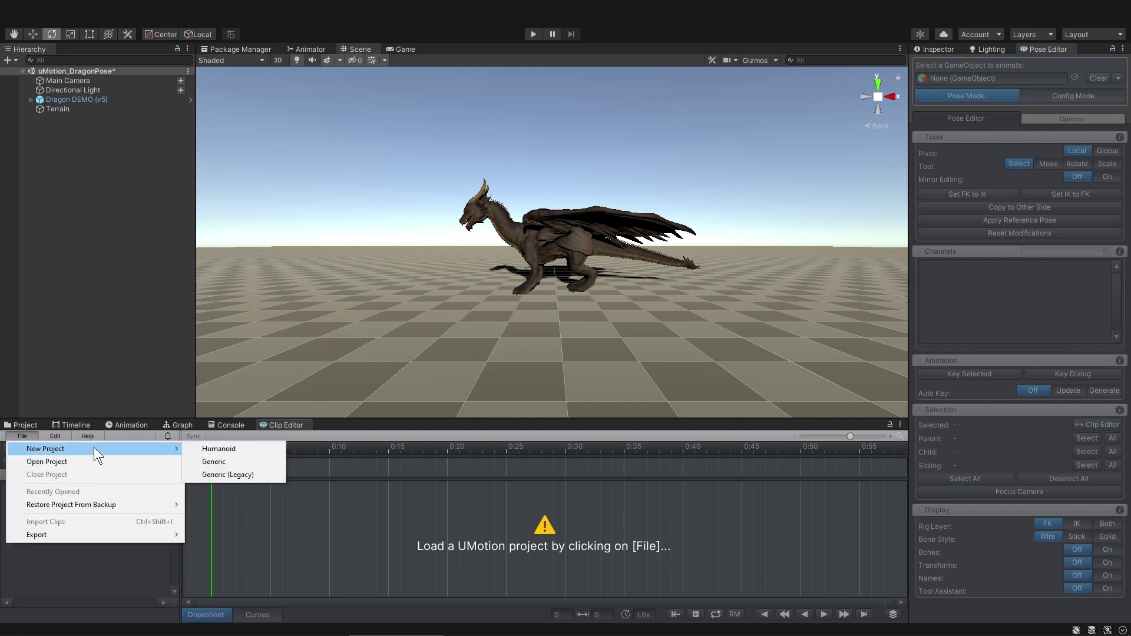
{"action": "left_click", "coordinate": [239, 463]}
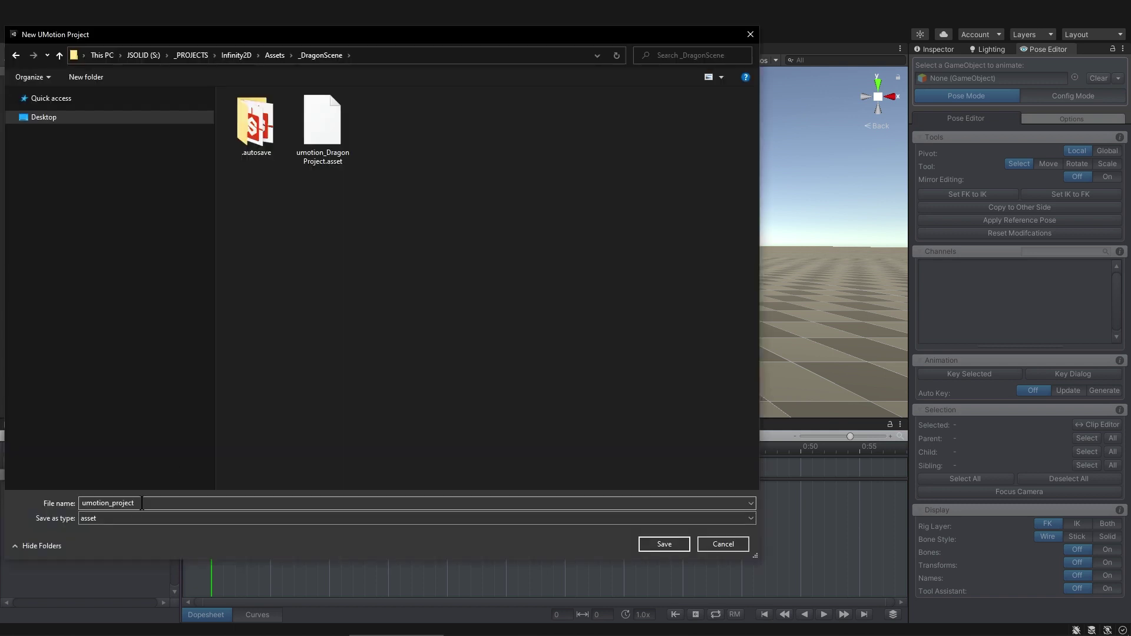
{"action": "left_click", "coordinate": [141, 502]}
{"action": "left_click_drag", "start_coordinate": [140, 502], "coordinate": [114, 501]}
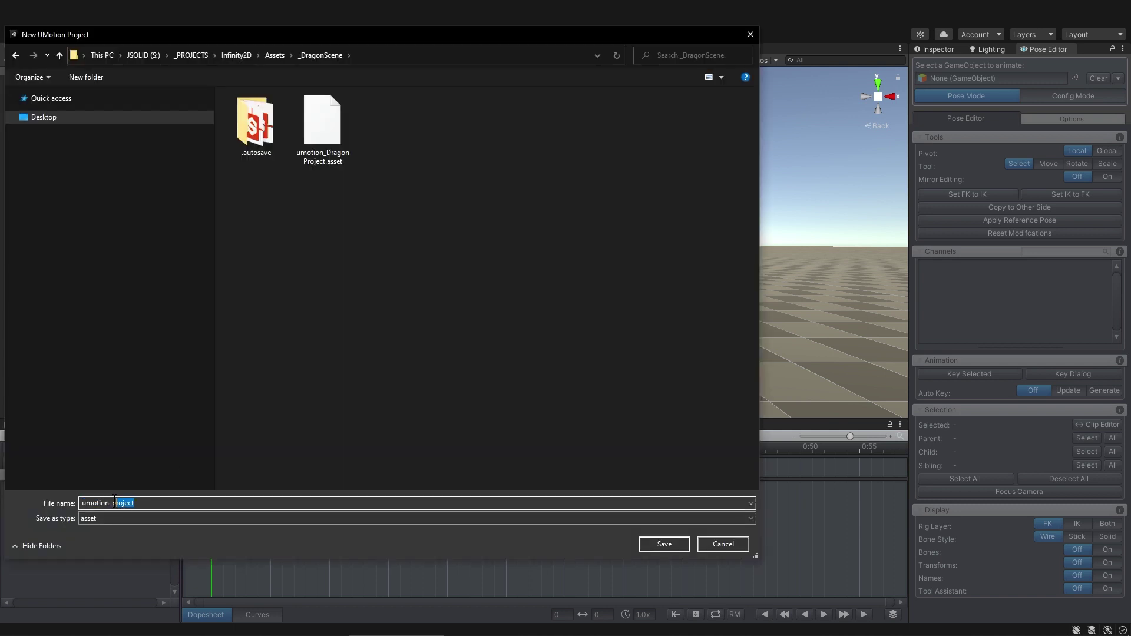
{"action": "key", "text": "BackSpace"}
{"action": "key", "text": "BackSpace"}
{"action": "type", "text": "DragonSleepingPoseTutorial"}
{"action": "left_click", "coordinate": [659, 546]}
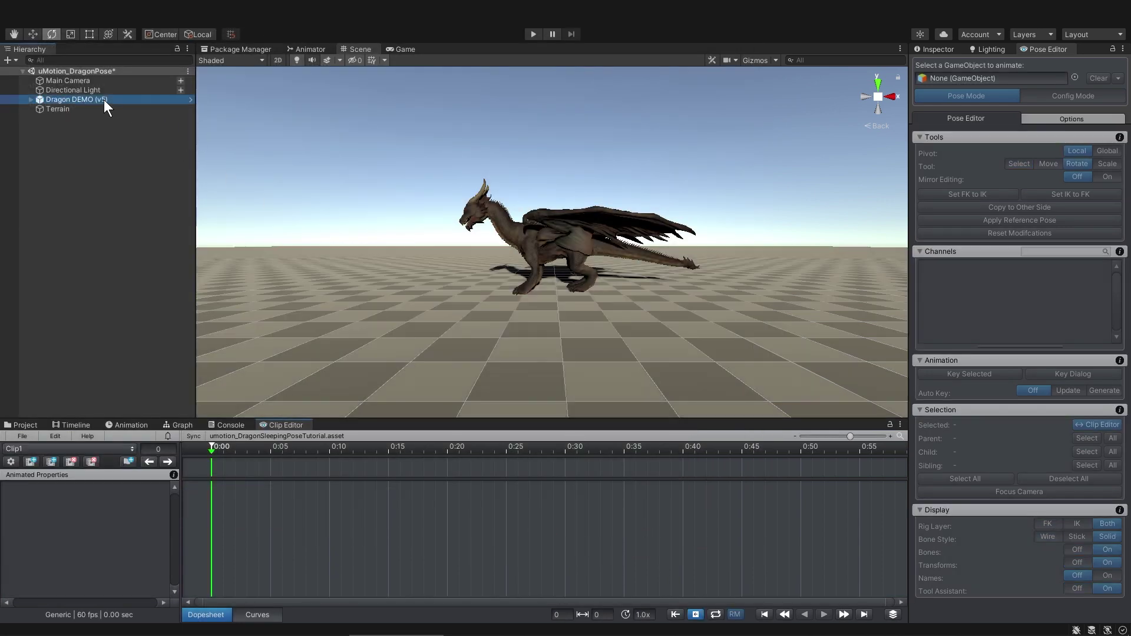
Step: Assign Dragon DEMO (v5) as the object to animate, create its rig configuration and add the blend shapes to the root
{"action": "left_click_drag", "start_coordinate": [104, 100], "coordinate": [982, 77]}
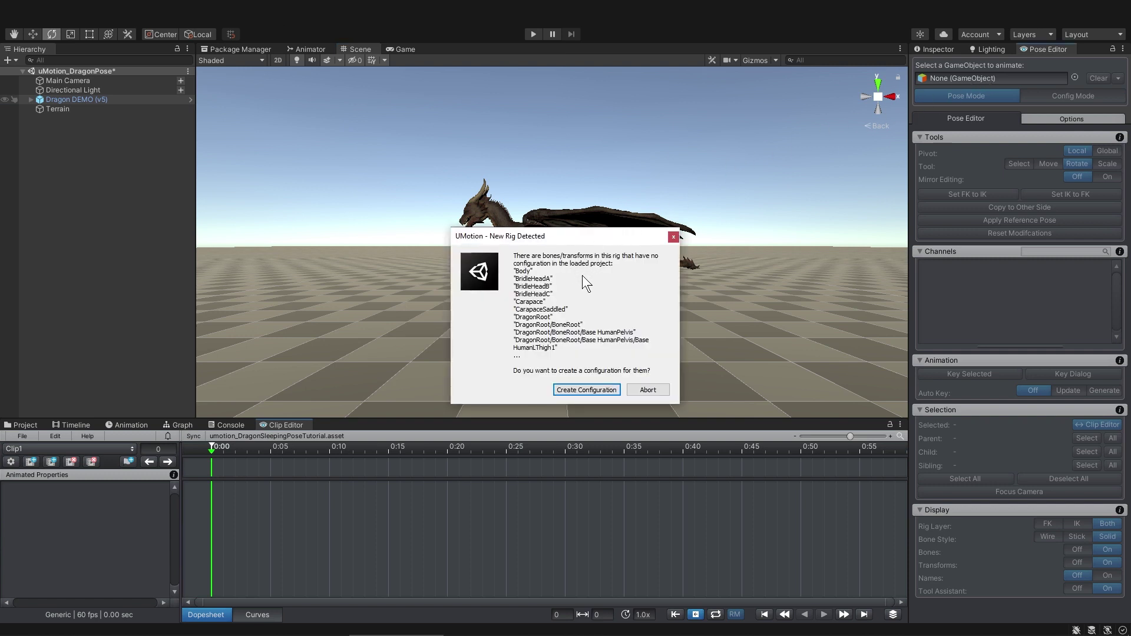
{"action": "left_click", "coordinate": [584, 390]}
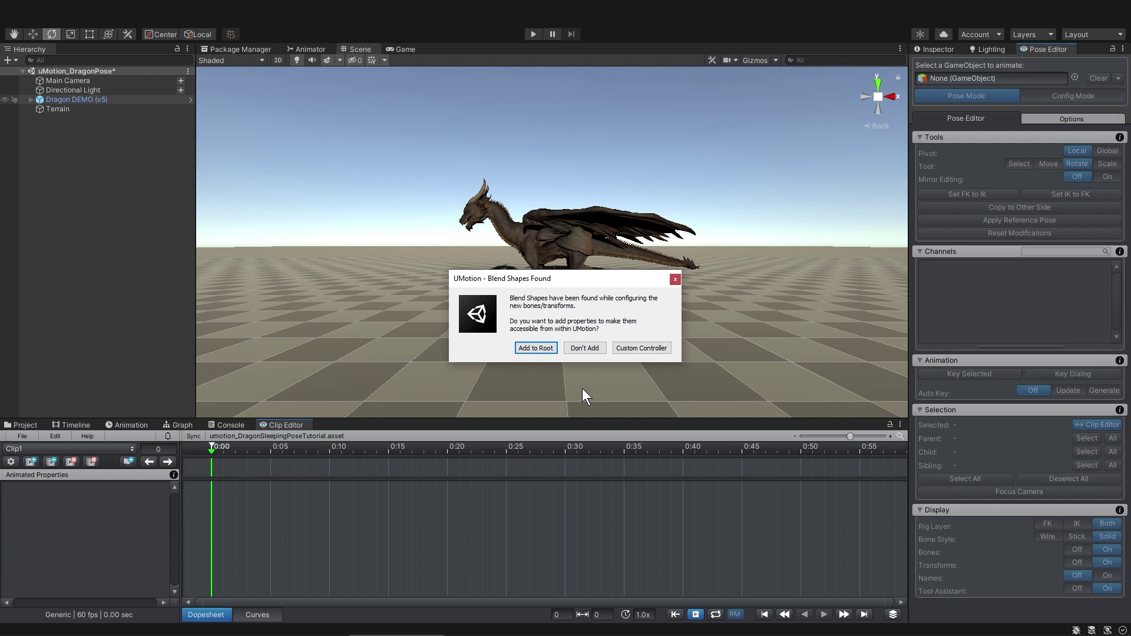
{"action": "left_click", "coordinate": [543, 348]}
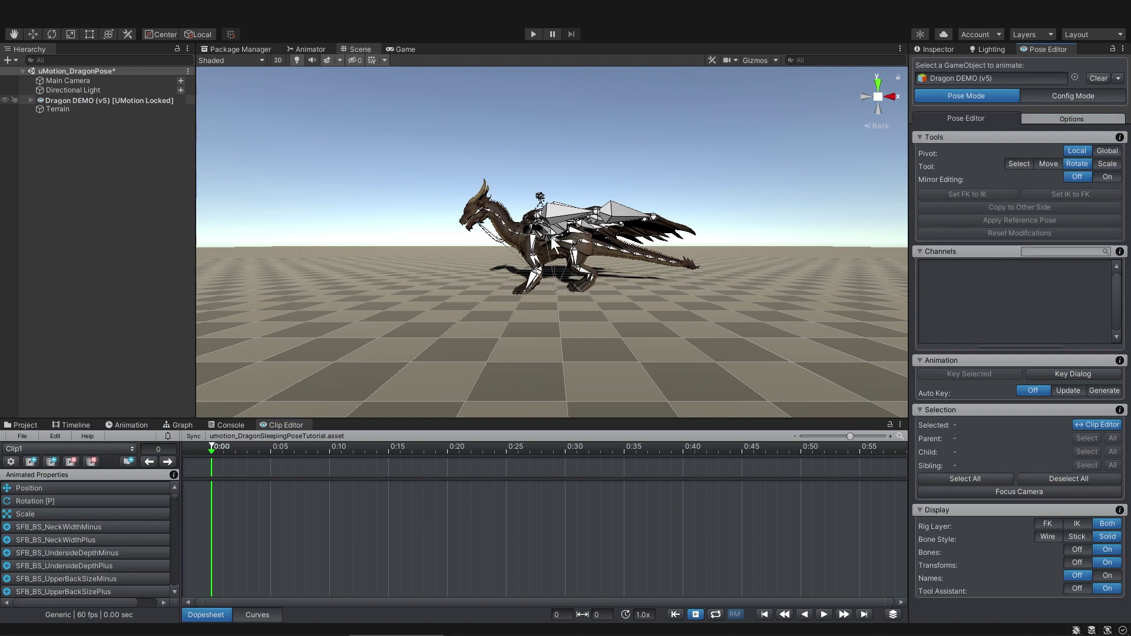
Step: Inspect the dragon's bones up close and switch the Pose Editor to Config Mode
{"action": "scroll", "coordinate": [550, 237], "scroll_direction": "up", "scroll_amount": 5}
{"action": "left_click_drag", "start_coordinate": [551, 237], "coordinate": [532, 146], "text": "alt"}
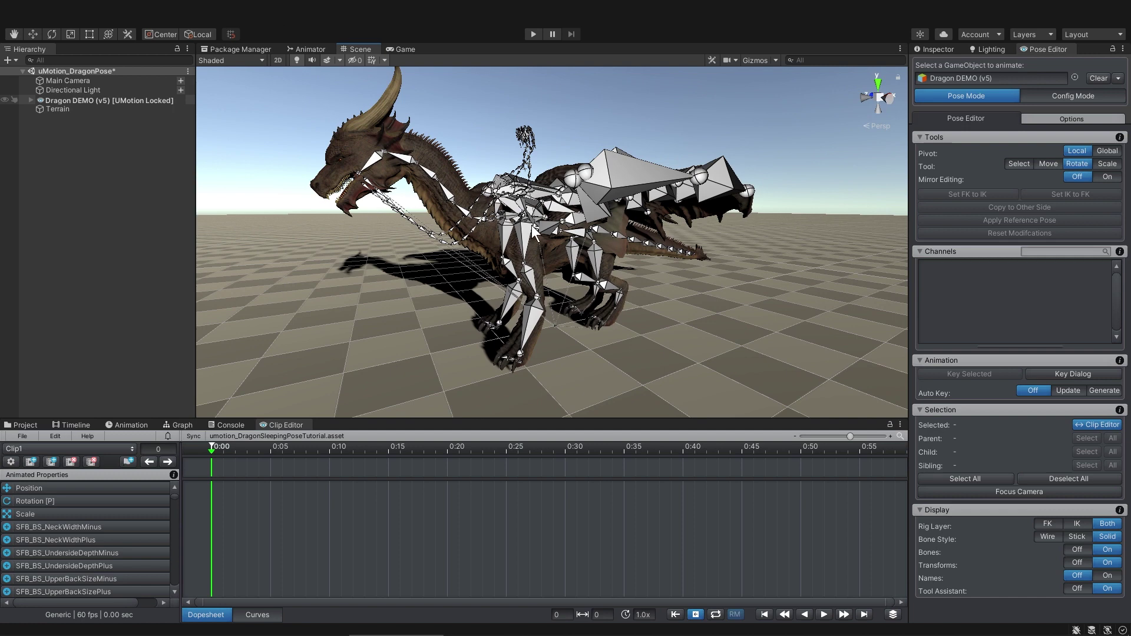
{"action": "left_click", "coordinate": [1051, 97]}
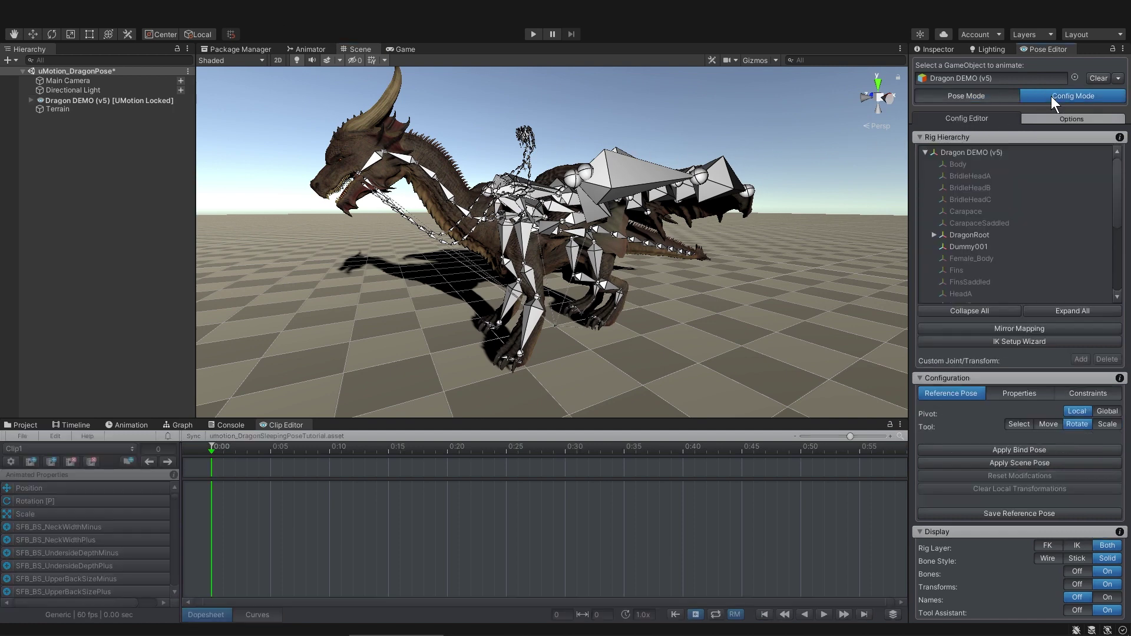
Step: Select the two rein bone chains starting at S2B_NStretchIK_001 and S2B_NStretchIK_019 and set their visibility to Hide
{"action": "scroll", "coordinate": [468, 282], "scroll_direction": "up", "scroll_amount": 5}
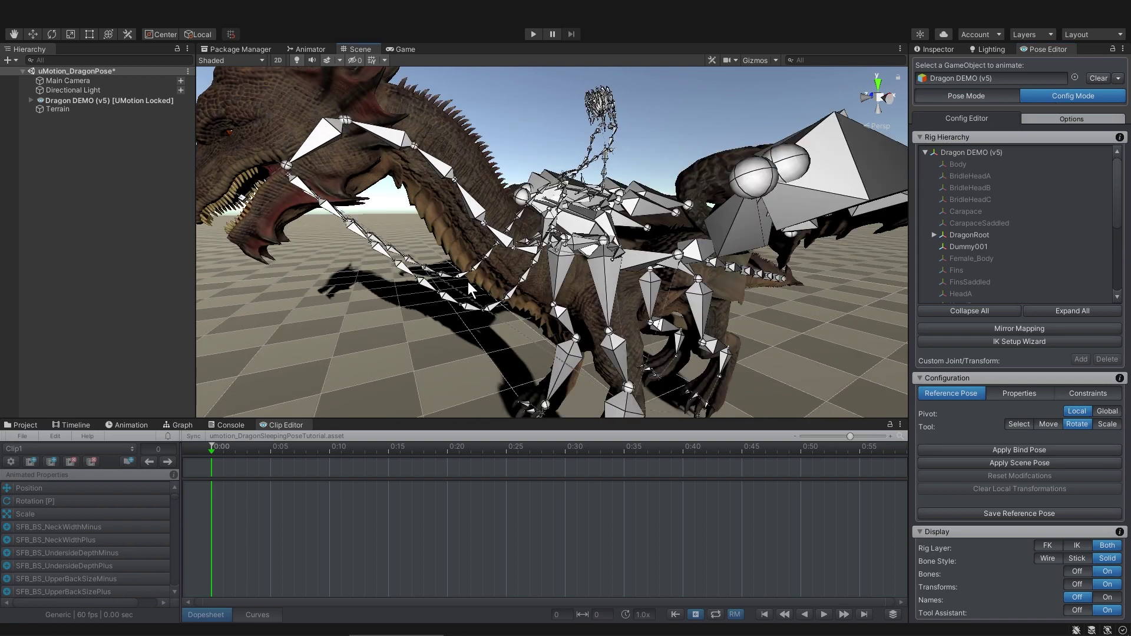
{"action": "left_click", "coordinate": [463, 279]}
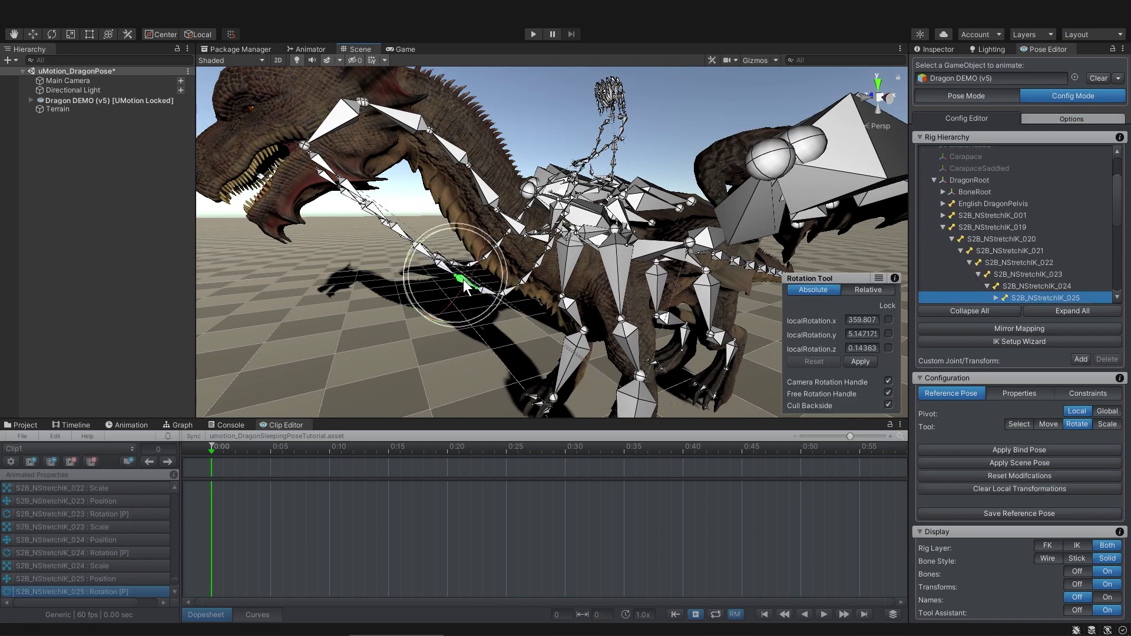
{"action": "left_click", "coordinate": [995, 226]}
{"action": "scroll", "coordinate": [1001, 223], "scroll_direction": "down", "scroll_amount": 1}
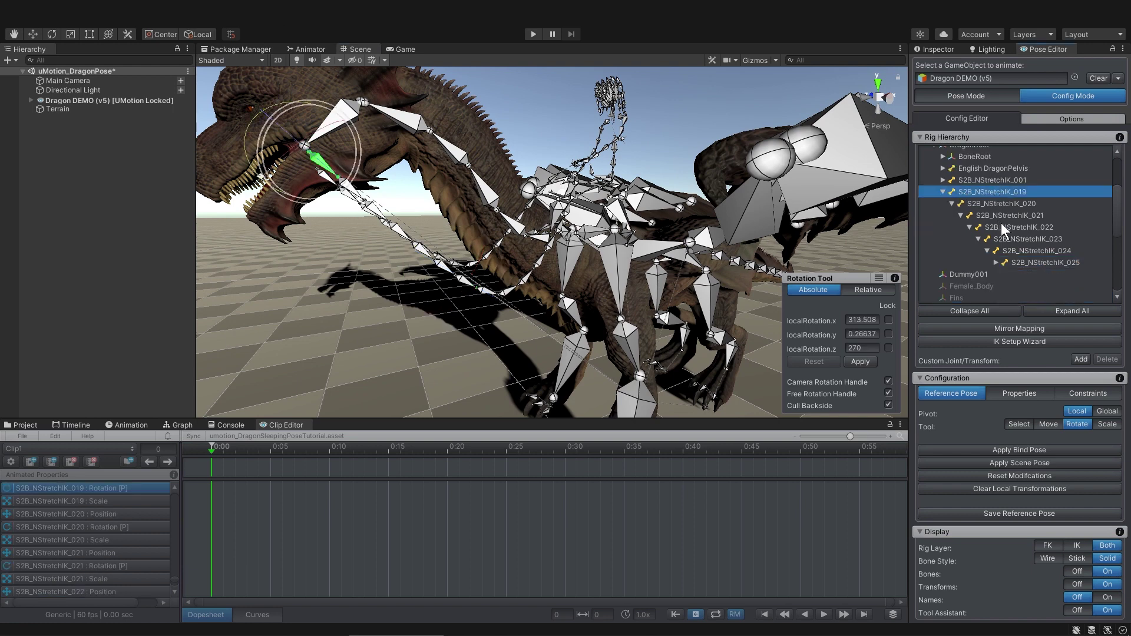
{"action": "left_click", "coordinate": [1036, 262], "text": "shift"}
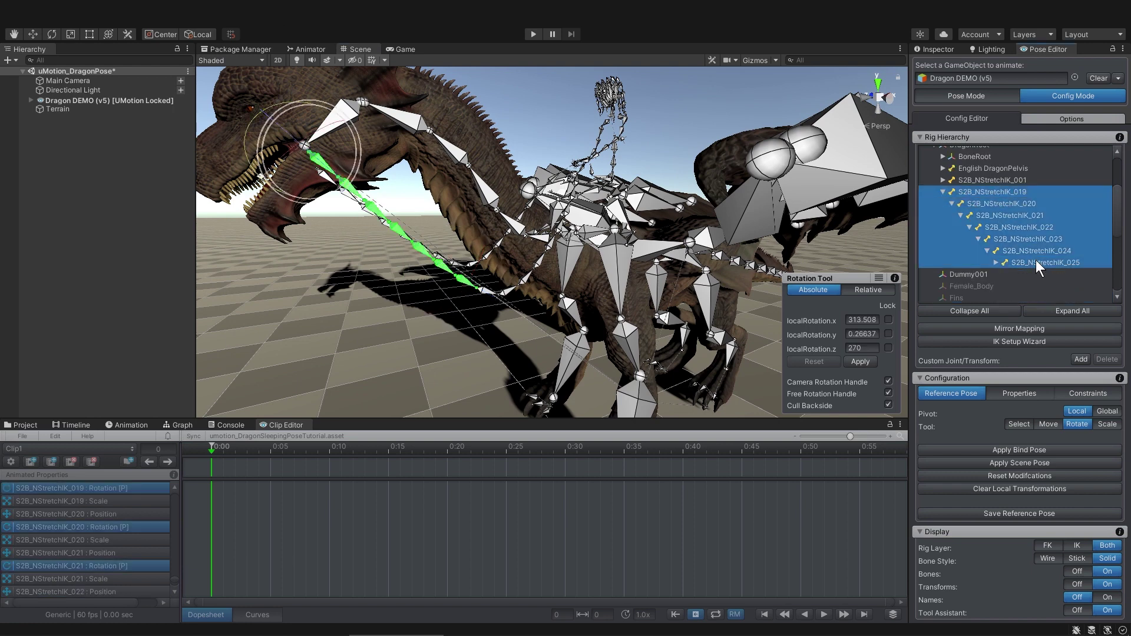
{"action": "left_click", "coordinate": [998, 181], "text": "ctrl"}
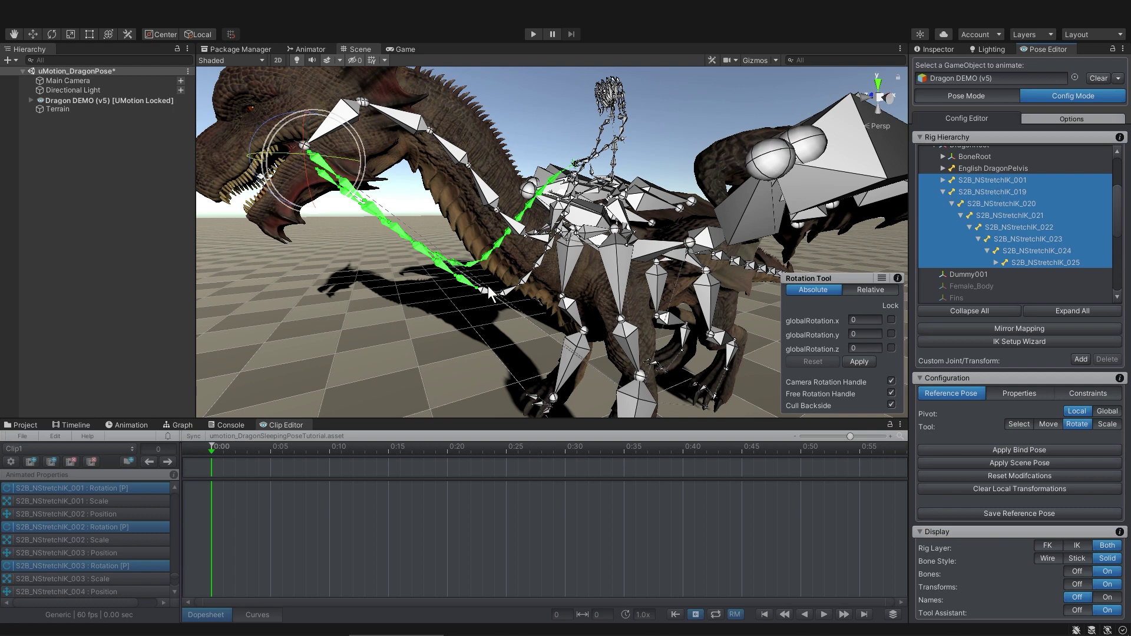
{"action": "double_click", "coordinate": [485, 290]}
{"action": "left_click", "coordinate": [981, 180], "text": "shift"}
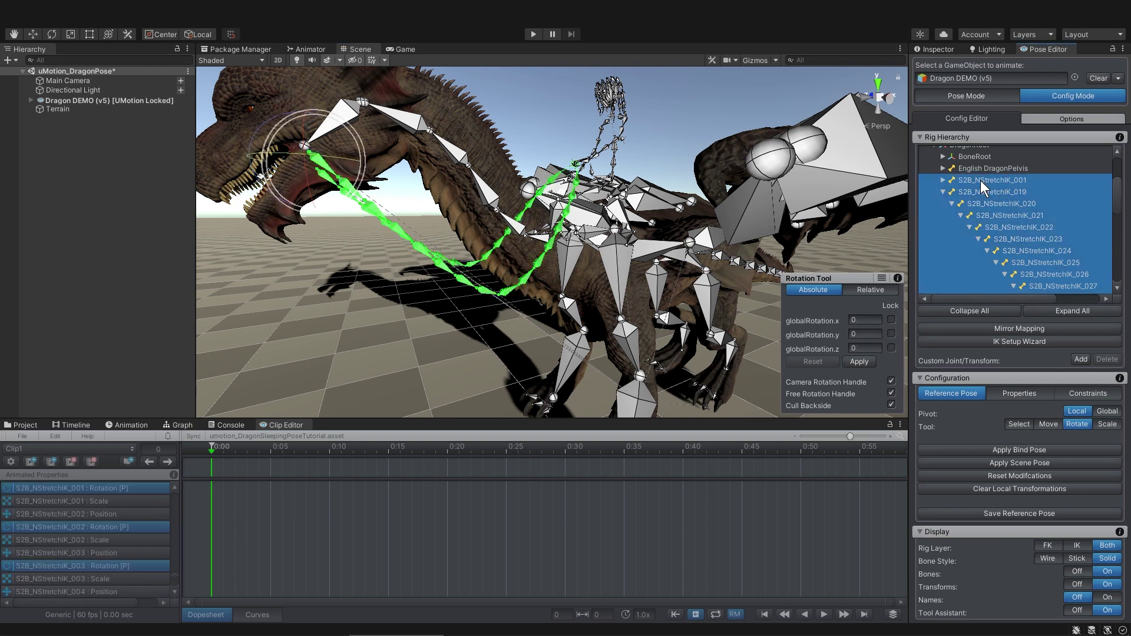
{"action": "left_click", "coordinate": [1013, 393]}
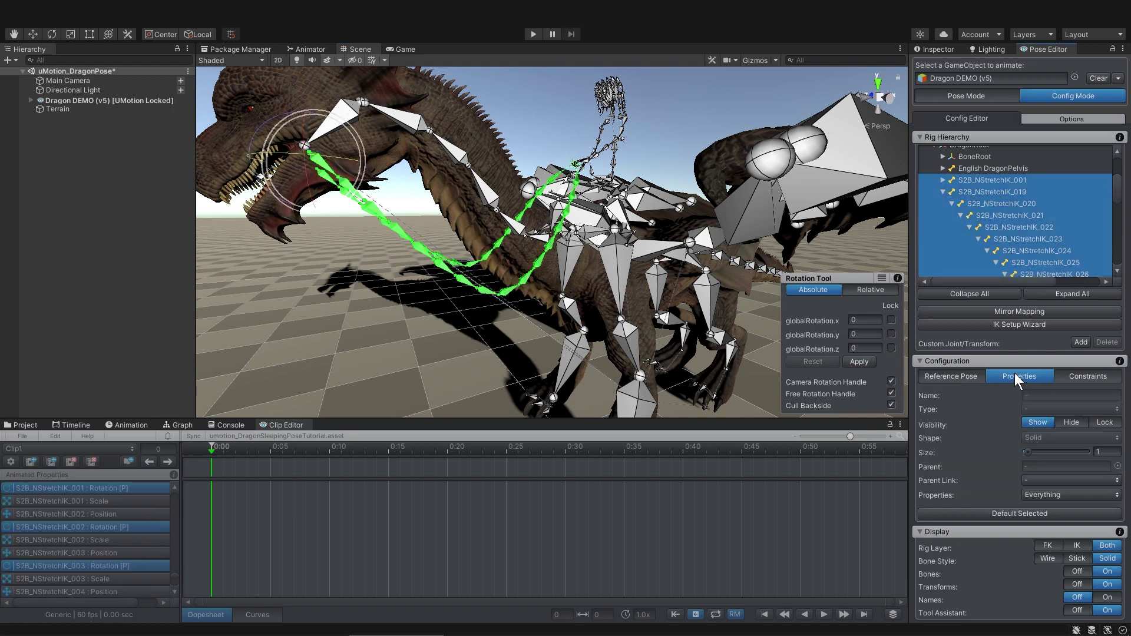
{"action": "left_click", "coordinate": [1072, 423]}
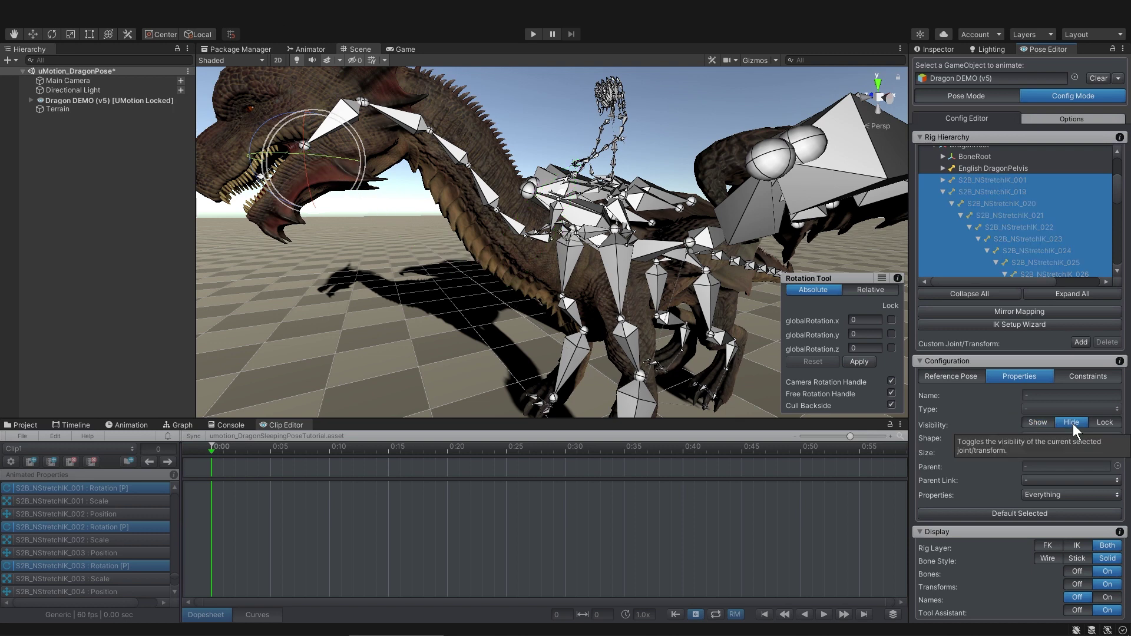
Step: Hide the rider's bones, from Base HumanPelvis through Base HumanTassetRig1
{"action": "left_click", "coordinate": [615, 147]}
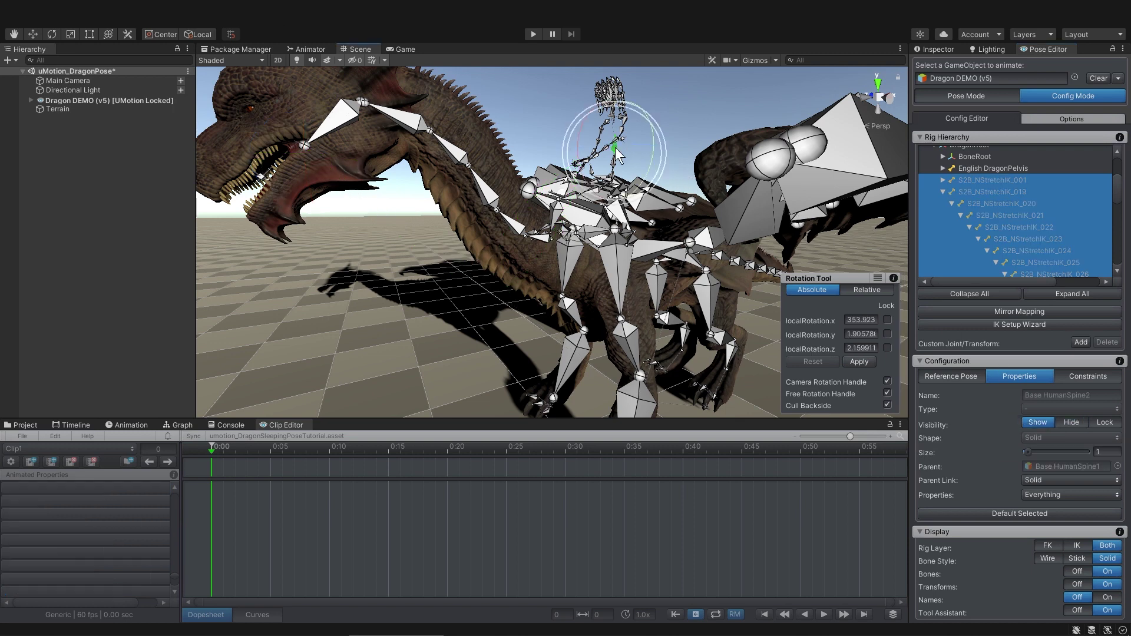
{"action": "left_click", "coordinate": [998, 169]}
{"action": "left_click", "coordinate": [1007, 238], "text": "shift"}
{"action": "left_click", "coordinate": [1074, 422]}
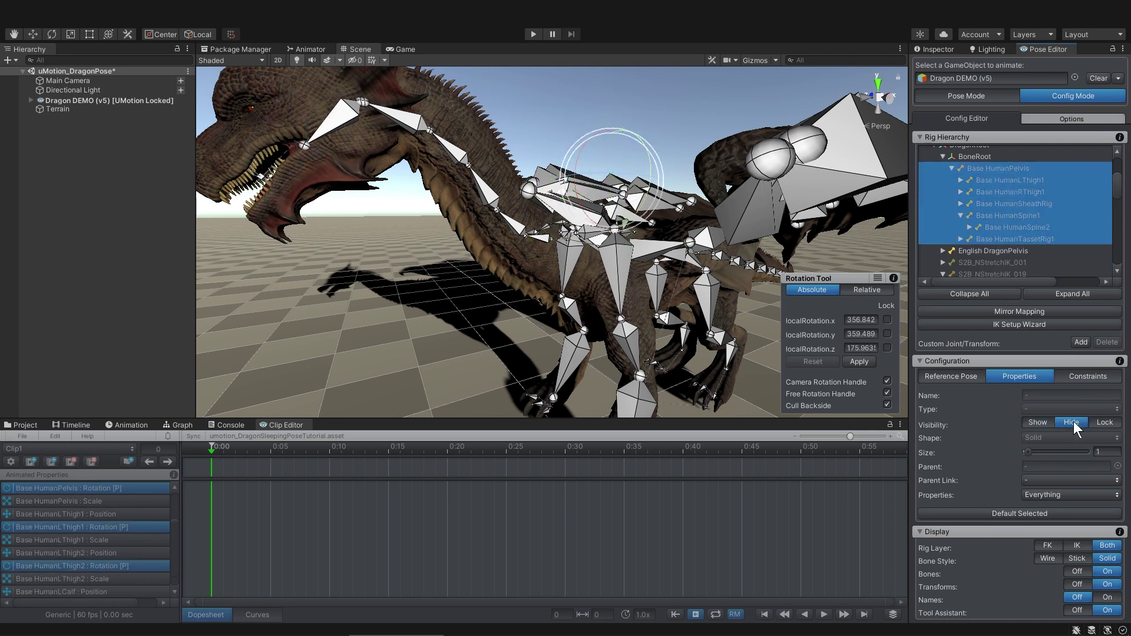
Step: Hide the right and left stirrup bone chains, StirBone01_R and StirBone01_L, clear the selection and return to Pose Mode
{"action": "left_click", "coordinate": [1059, 234], "text": "shift"}
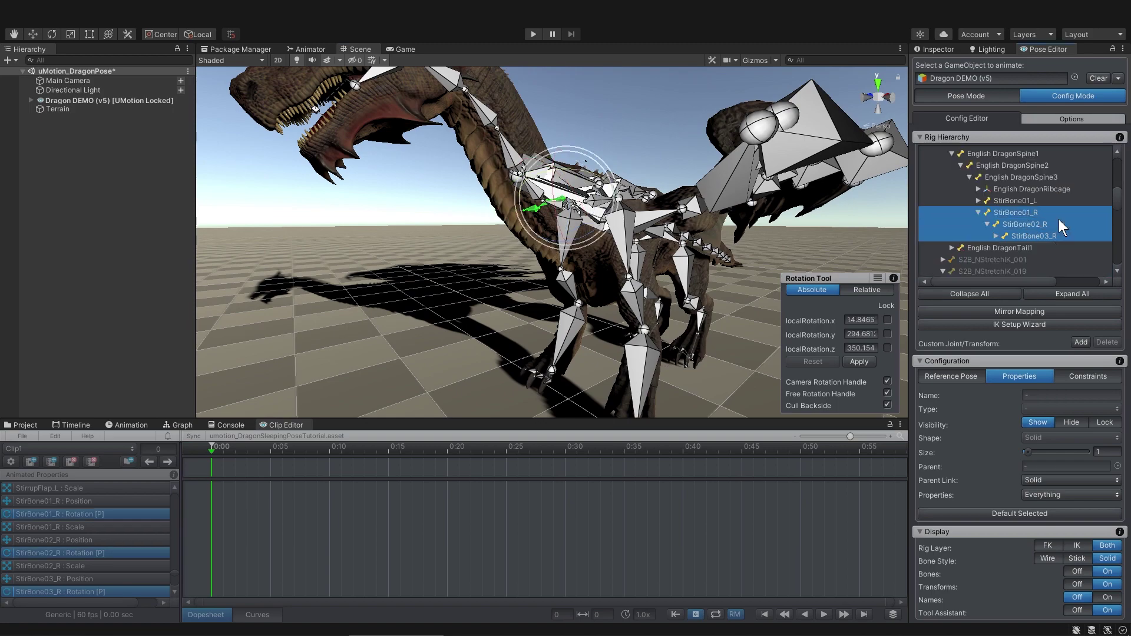
{"action": "left_click", "coordinate": [1064, 422]}
{"action": "middle_click_drag", "start_coordinate": [648, 138], "coordinate": [602, 153]}
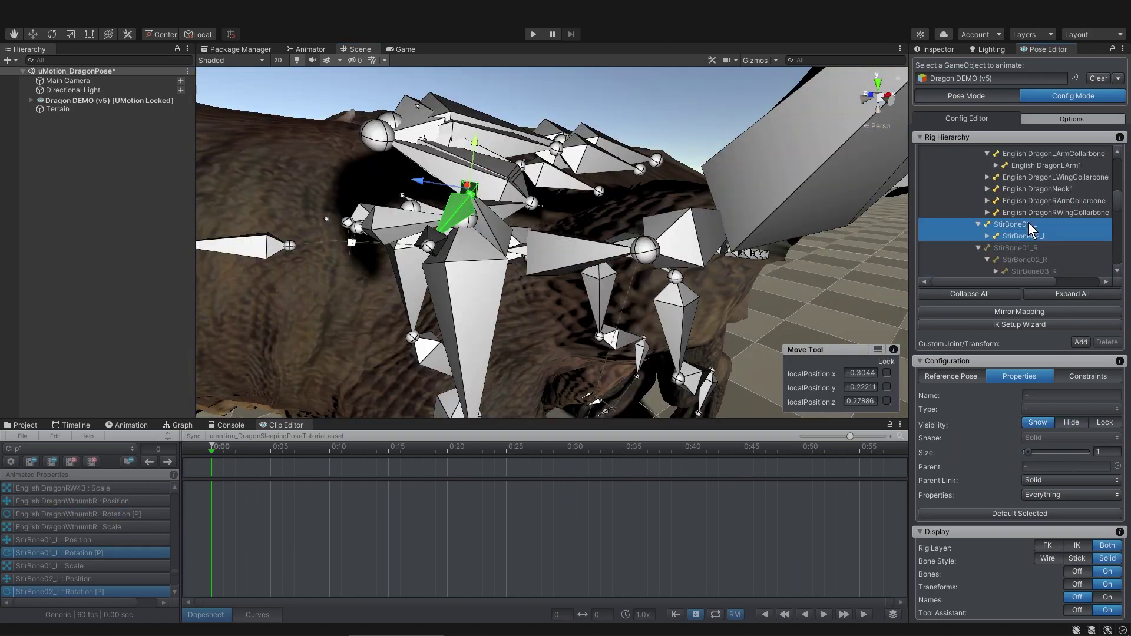
{"action": "left_click", "coordinate": [1071, 422]}
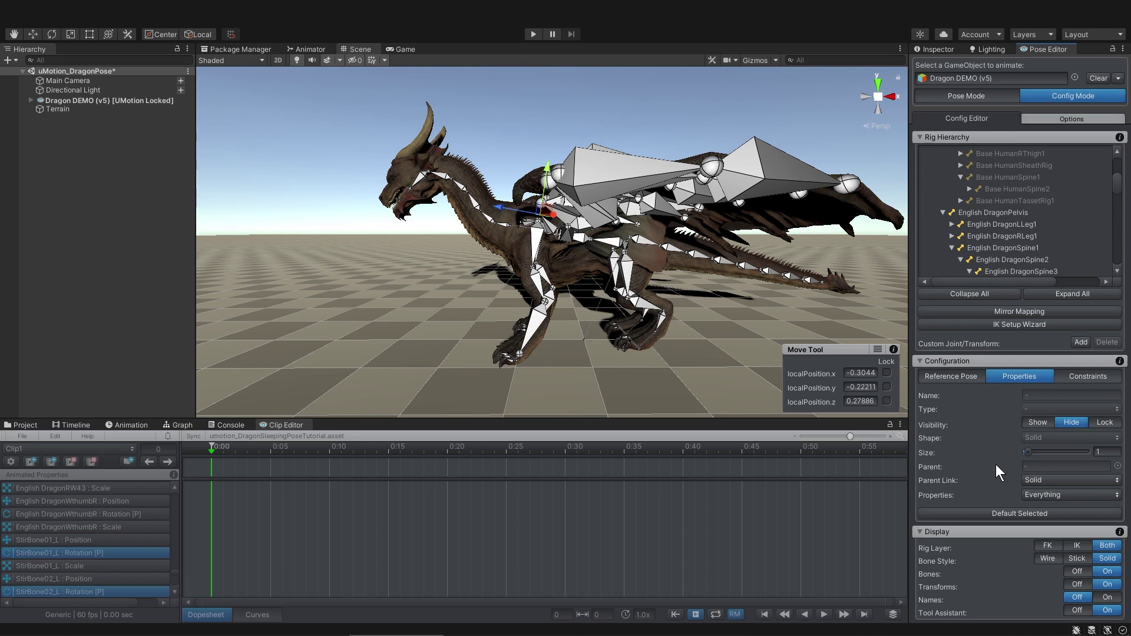
{"action": "key", "text": "Escape"}
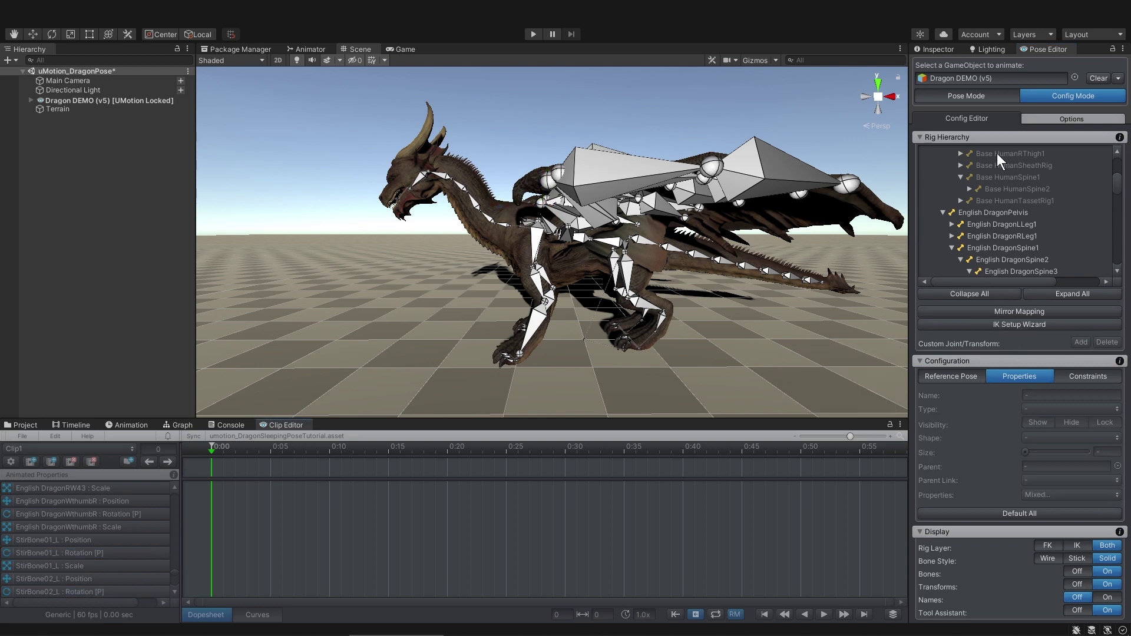
{"action": "left_click", "coordinate": [978, 97]}
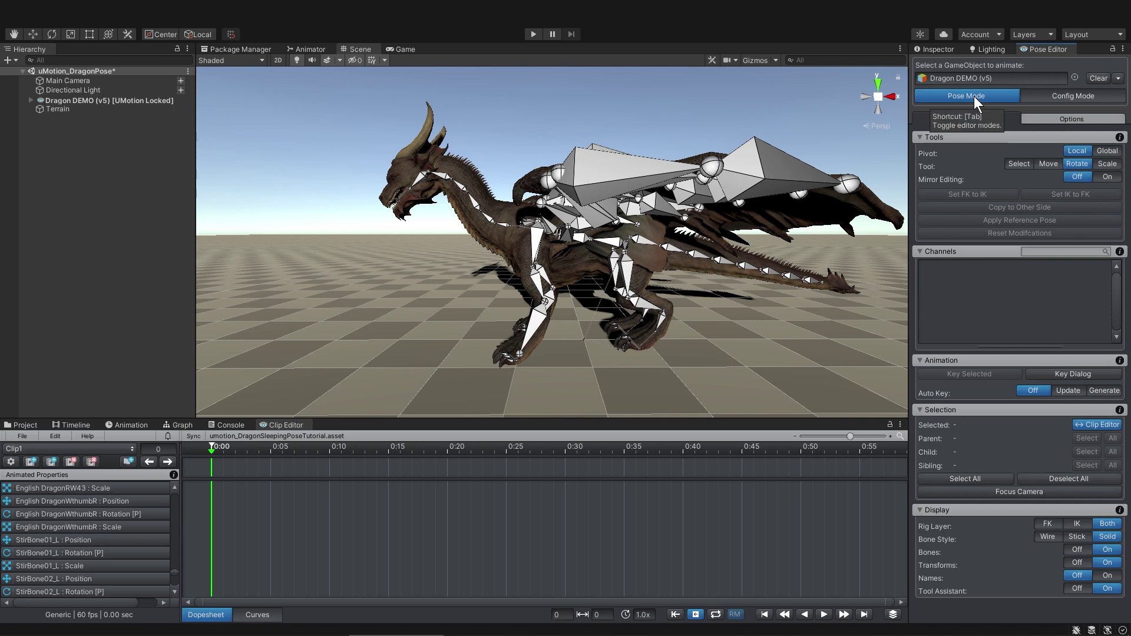
Step: Try to import animation clips into the UMotion project
{"action": "left_click", "coordinate": [24, 437]}
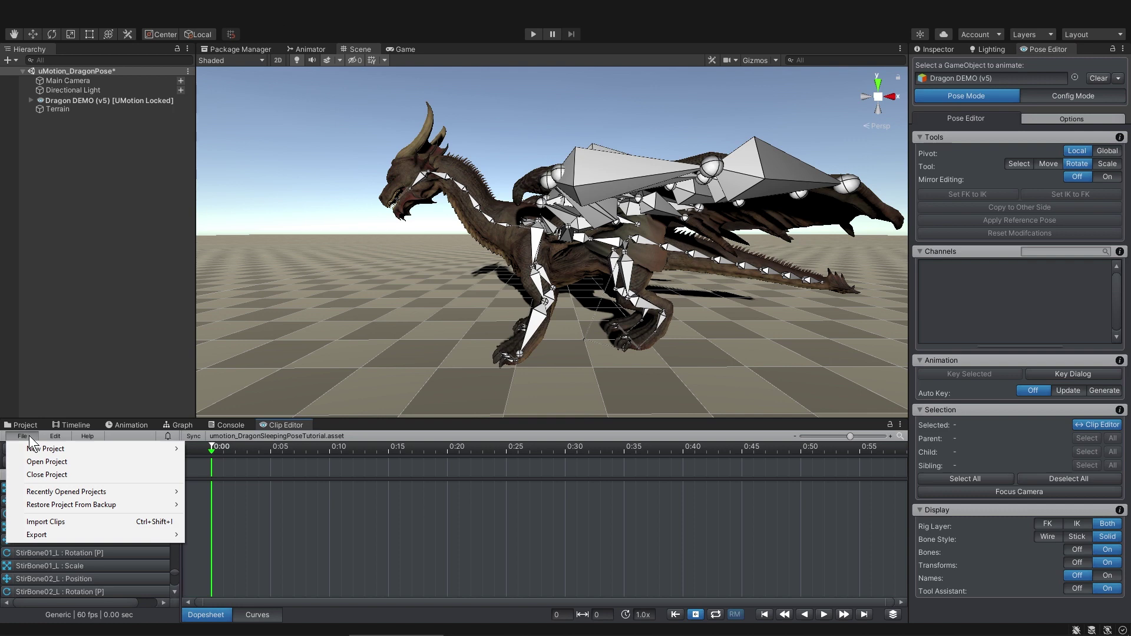
{"action": "left_click", "coordinate": [58, 521]}
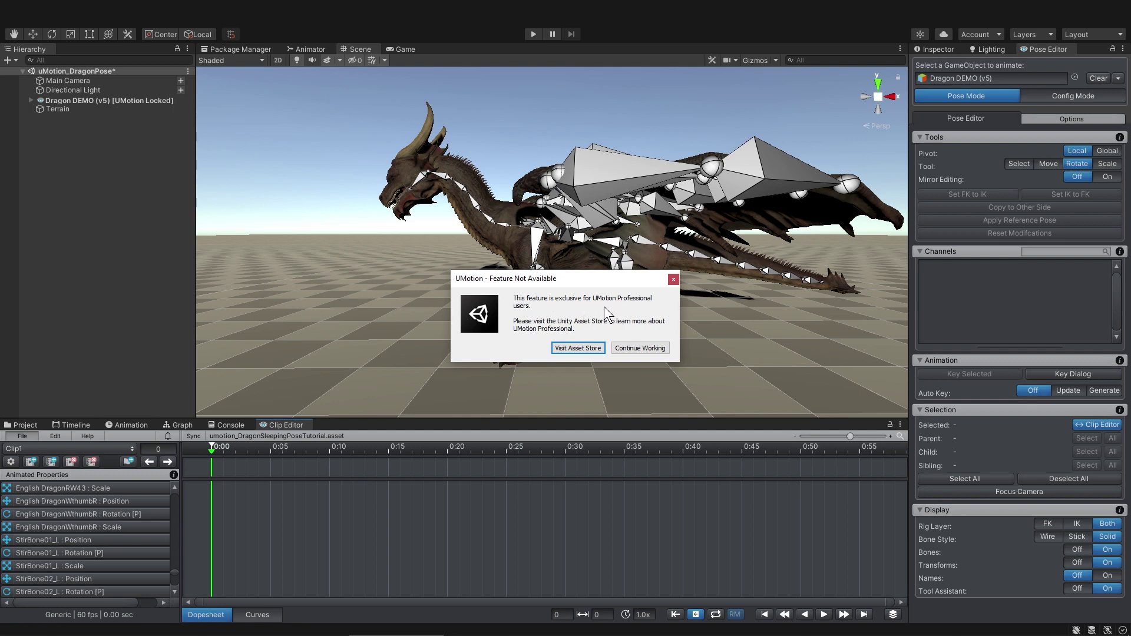
{"action": "left_click", "coordinate": [674, 280]}
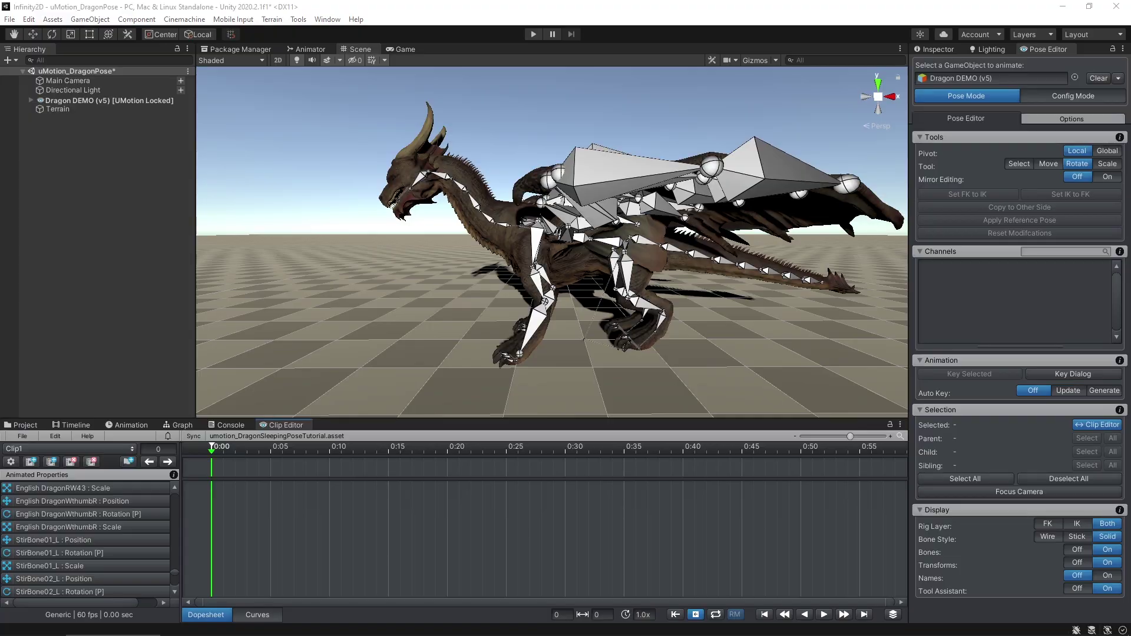
Step: Switch to the PureRef board of sleeping animal and dragon references and lay it out for viewing
{"action": "right_click_drag", "start_coordinate": [94, 635], "coordinate": [238, 181]}
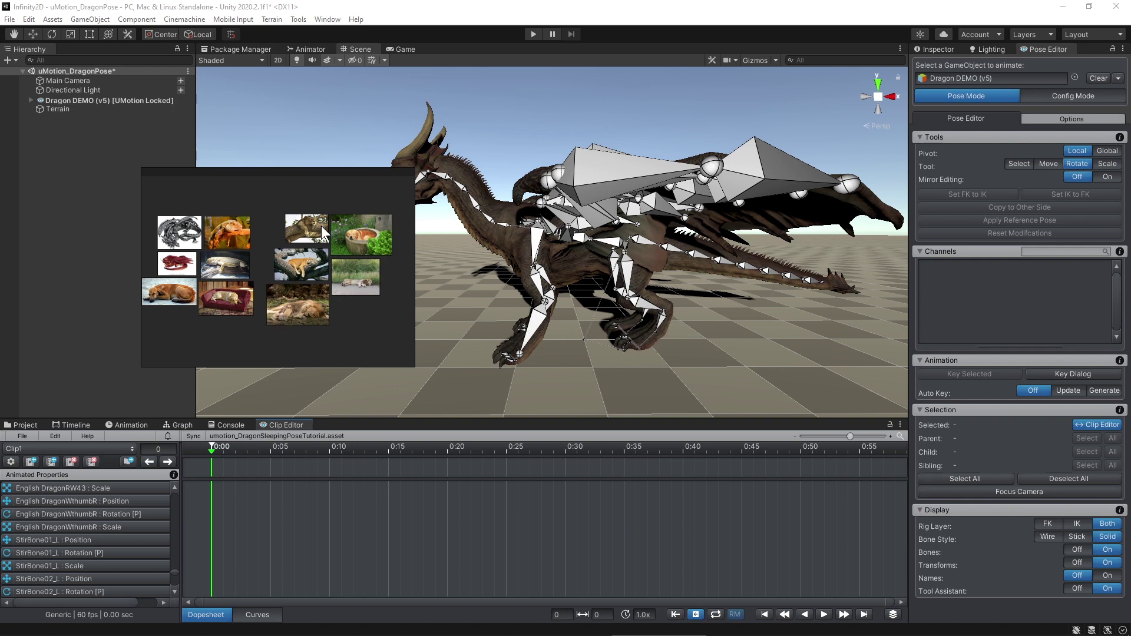
{"action": "left_click_drag", "start_coordinate": [320, 225], "coordinate": [252, 151]}
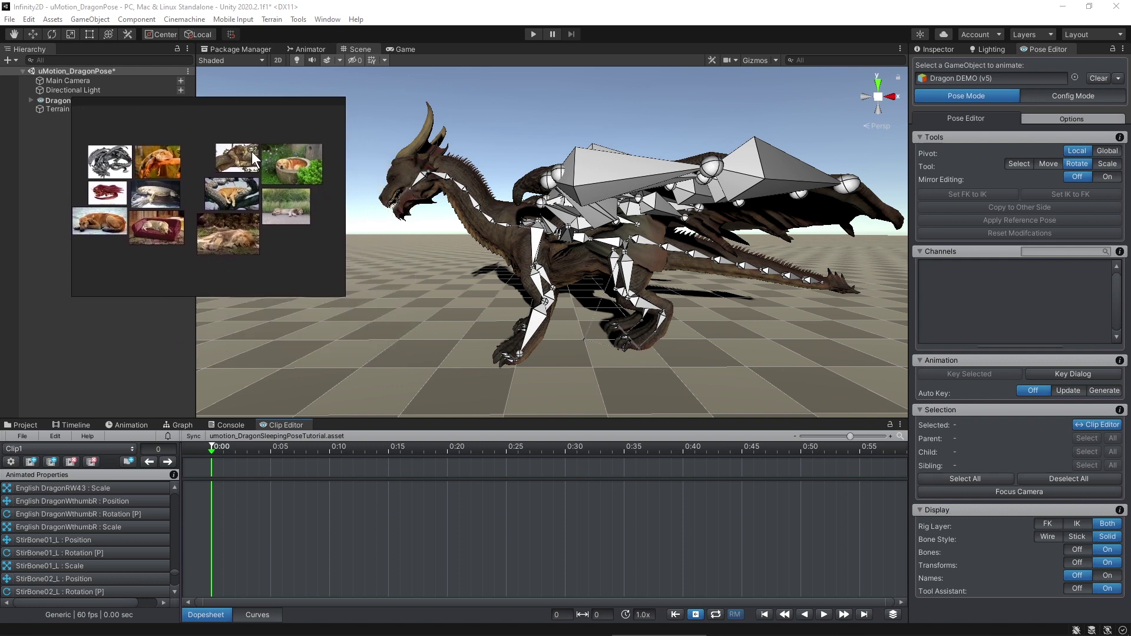
{"action": "right_click_drag", "start_coordinate": [249, 140], "coordinate": [237, 138]}
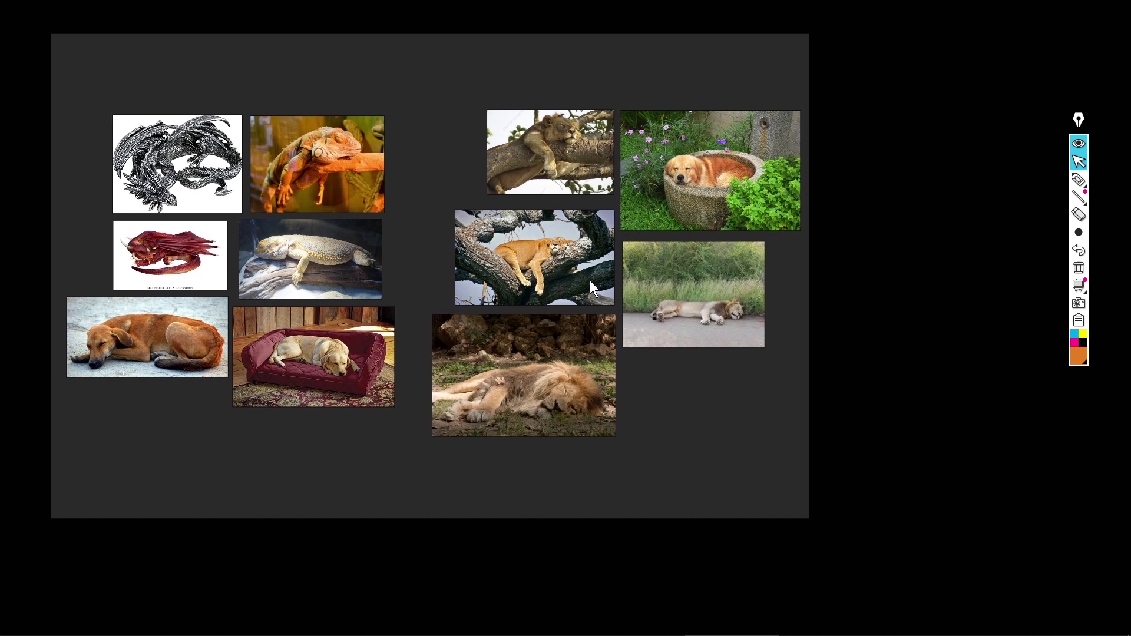
{"action": "middle_click_drag", "start_coordinate": [591, 281], "coordinate": [587, 281]}
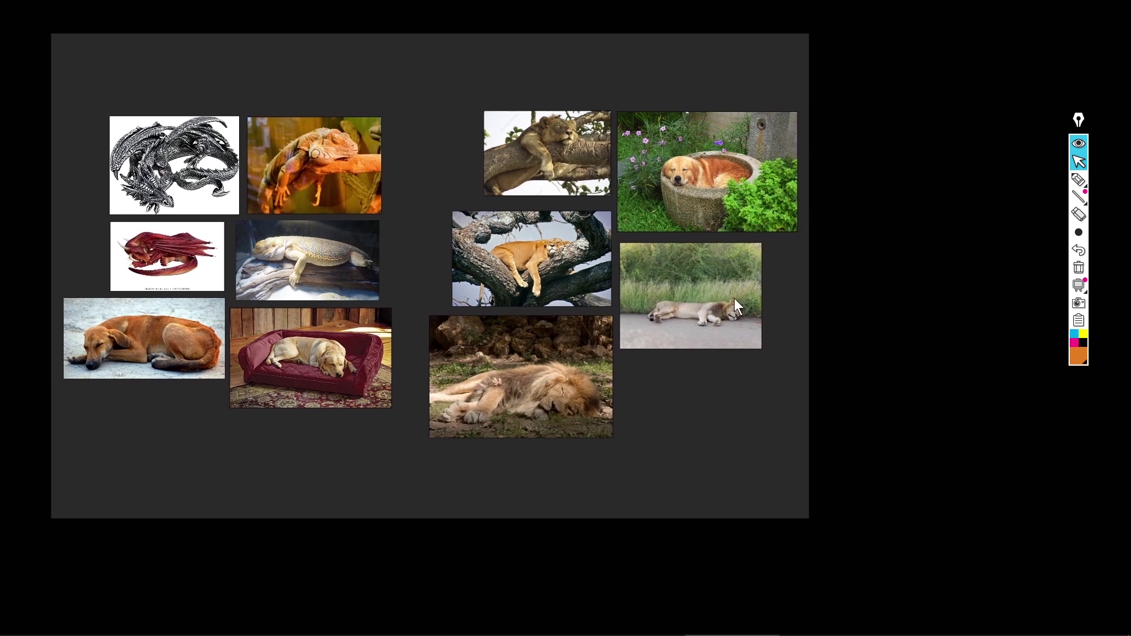
Step: Reposition the Epic Pen toolbar beside the reference board and set PureRef's mode to Always On Bottom
{"action": "left_click_drag", "start_coordinate": [1082, 120], "coordinate": [1034, 73]}
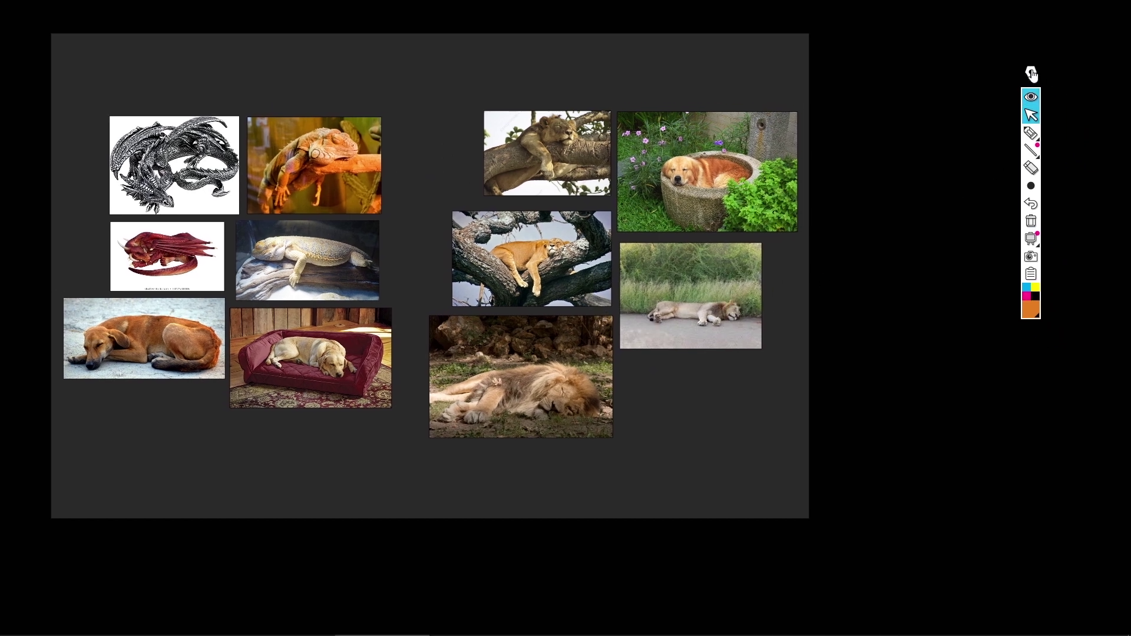
{"action": "right_click", "coordinate": [719, 403]}
{"action": "mouse_move", "coordinate": [780, 293]}
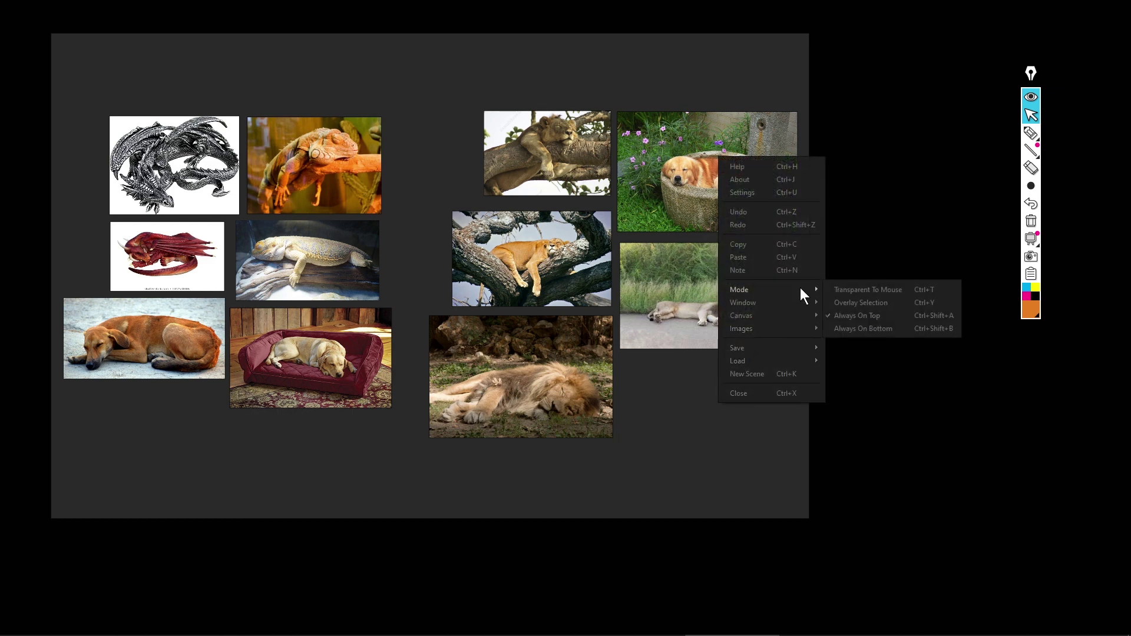
{"action": "left_click", "coordinate": [870, 327]}
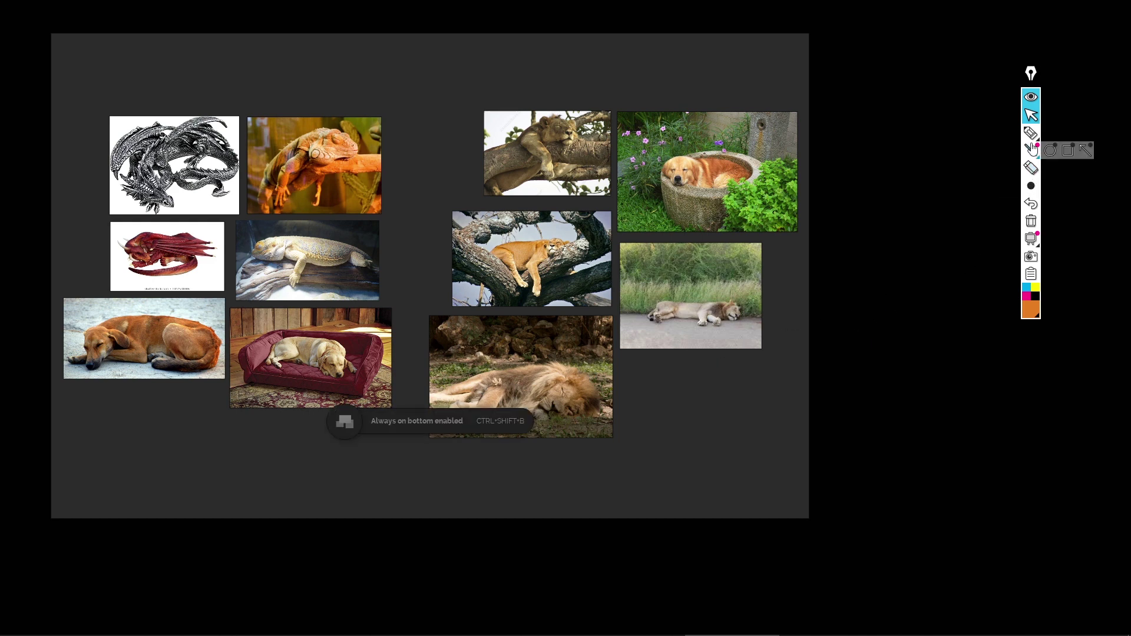
Step: With the magenta pen, underline the curled dog's front paws and circle its hind paw and the sofa dog's leg
{"action": "left_click", "coordinate": [1030, 133]}
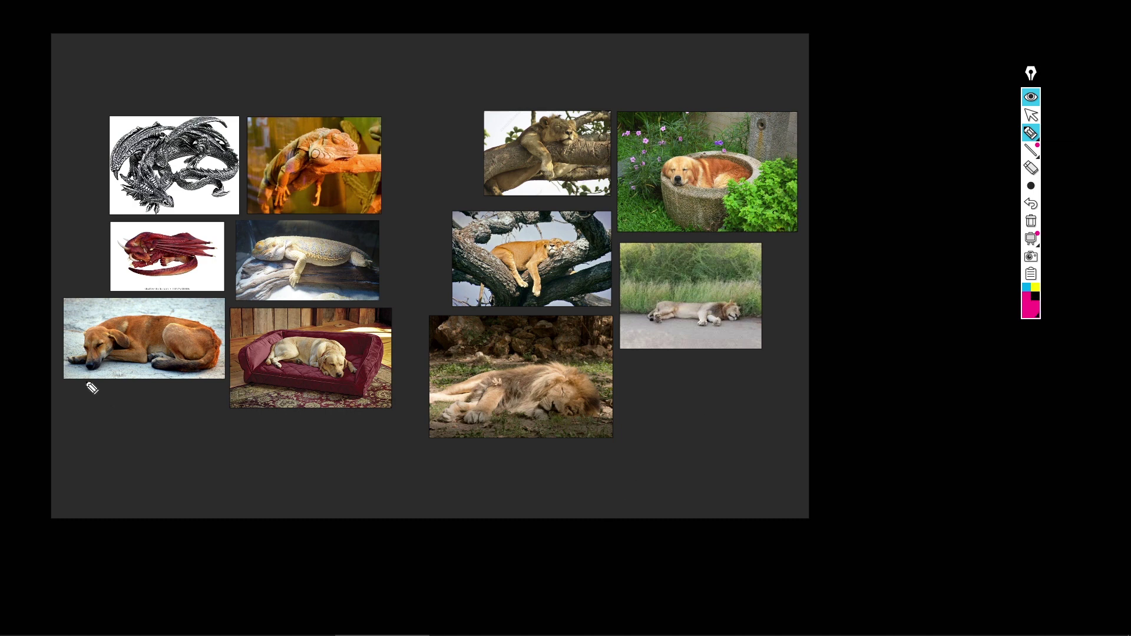
{"action": "mouse_move", "coordinate": [68, 371]}
{"action": "left_mouse_down"}
{"action": "mouse_move", "coordinate": [99, 381]}
{"action": "mouse_move", "coordinate": [113, 371]}
{"action": "left_mouse_up"}
{"action": "mouse_move", "coordinate": [158, 342]}
{"action": "left_mouse_down"}
{"action": "mouse_move", "coordinate": [147, 354]}
{"action": "mouse_move", "coordinate": [159, 339]}
{"action": "left_mouse_up"}
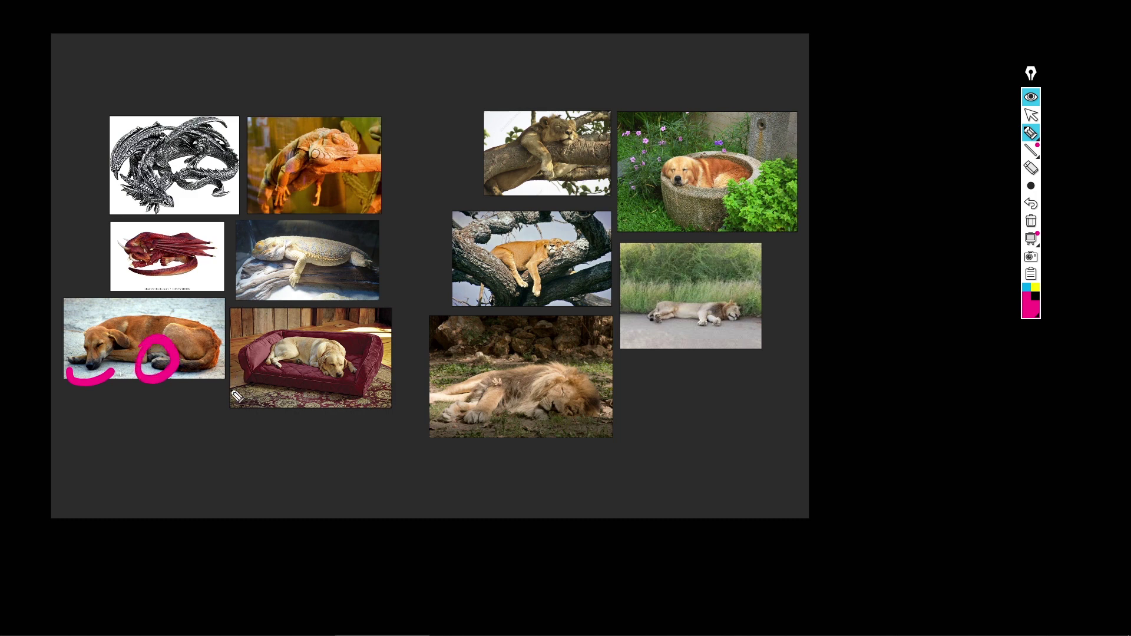
{"action": "mouse_move", "coordinate": [293, 356]}
{"action": "left_mouse_down"}
{"action": "mouse_move", "coordinate": [268, 368]}
{"action": "mouse_move", "coordinate": [313, 352]}
{"action": "left_mouse_up"}
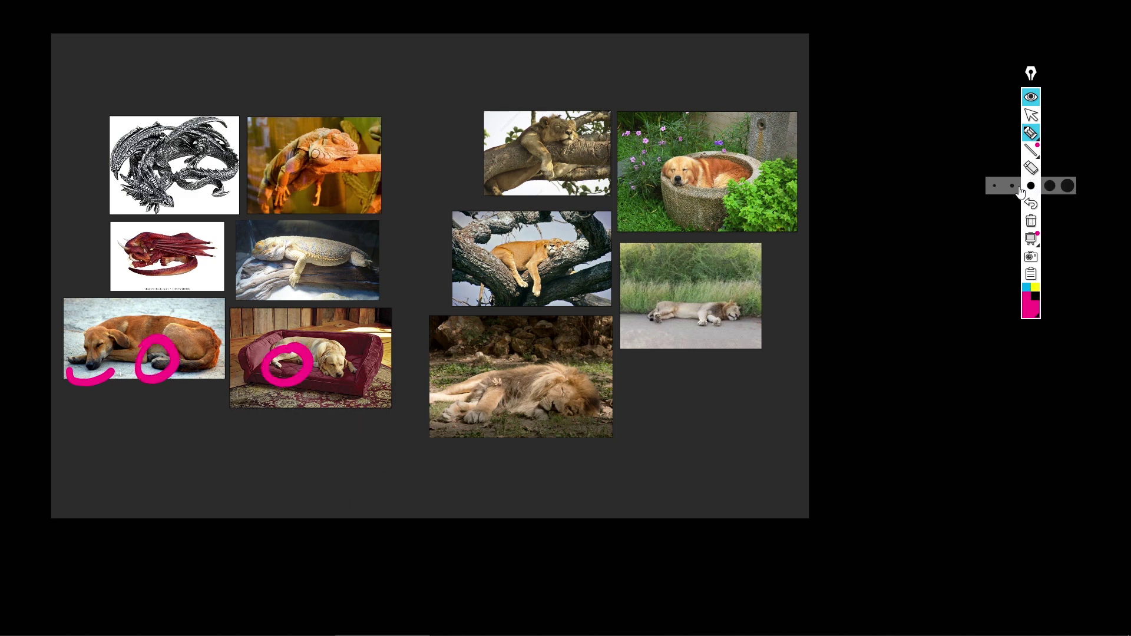
Step: Reduce the pen size and handwrite "EPIC PEN" above the drawing toolbar
{"action": "left_click", "coordinate": [1014, 185]}
{"action": "left_click_drag", "start_coordinate": [973, 23], "coordinate": [980, 42]}
{"action": "left_click_drag", "start_coordinate": [971, 23], "coordinate": [978, 21]}
{"action": "left_click_drag", "start_coordinate": [970, 33], "coordinate": [988, 33]}
{"action": "mouse_move", "coordinate": [999, 24]}
{"action": "left_mouse_down"}
{"action": "mouse_move", "coordinate": [1000, 40]}
{"action": "mouse_move", "coordinate": [1013, 40]}
{"action": "left_mouse_up"}
{"action": "mouse_move", "coordinate": [1034, 40]}
{"action": "left_mouse_down"}
{"action": "mouse_move", "coordinate": [1036, 29]}
{"action": "mouse_move", "coordinate": [1059, 37]}
{"action": "mouse_move", "coordinate": [1085, 21]}
{"action": "left_mouse_up"}
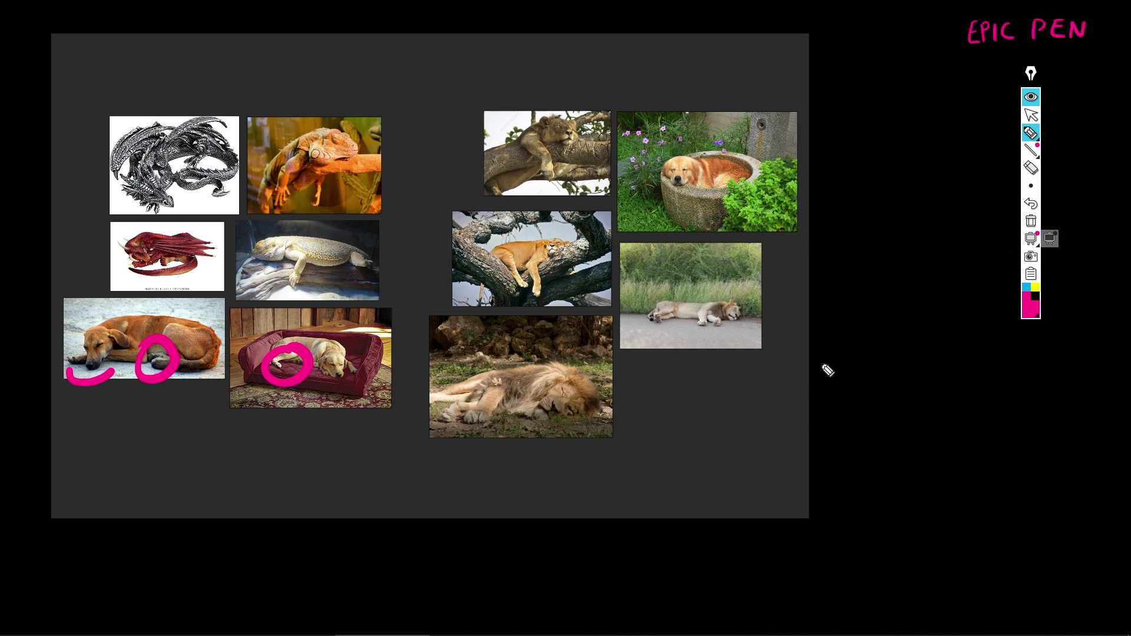
Step: Handwrite "PURE REF" on two lines beside the reference board
{"action": "left_click_drag", "start_coordinate": [819, 389], "coordinate": [849, 363]}
{"action": "left_click_drag", "start_coordinate": [855, 385], "coordinate": [887, 384]}
{"action": "left_click_drag", "start_coordinate": [873, 373], "coordinate": [883, 373]}
{"action": "left_click_drag", "start_coordinate": [826, 401], "coordinate": [828, 423]}
{"action": "mouse_move", "coordinate": [827, 401]}
{"action": "left_mouse_down"}
{"action": "mouse_move", "coordinate": [842, 422]}
{"action": "mouse_move", "coordinate": [857, 420]}
{"action": "left_mouse_up"}
{"action": "left_click_drag", "start_coordinate": [847, 410], "coordinate": [856, 409]}
{"action": "left_click_drag", "start_coordinate": [873, 398], "coordinate": [861, 418]}
{"action": "left_click_drag", "start_coordinate": [861, 408], "coordinate": [871, 406]}
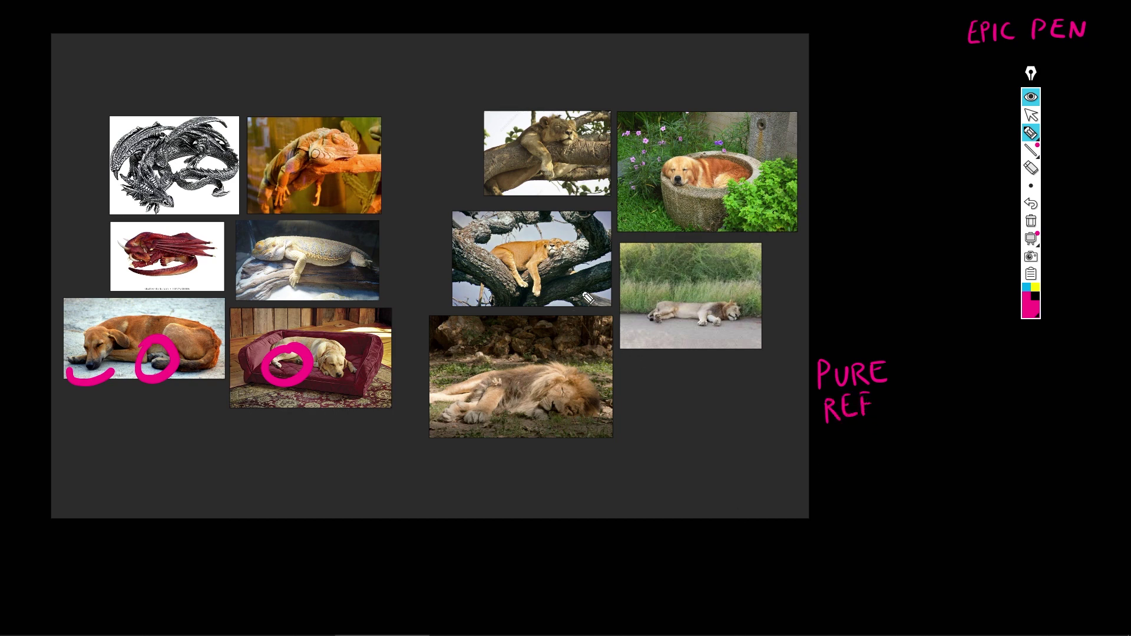
Step: Handwrite the note "JUNGLE DRAGON NPC (CAN'T FLY?)" above the photos of lions sleeping in trees
{"action": "mouse_move", "coordinate": [485, 54]}
{"action": "left_mouse_down"}
{"action": "mouse_move", "coordinate": [479, 64]}
{"action": "mouse_move", "coordinate": [511, 55]}
{"action": "left_mouse_up"}
{"action": "left_click_drag", "start_coordinate": [520, 56], "coordinate": [523, 58]}
{"action": "left_click_drag", "start_coordinate": [528, 52], "coordinate": [543, 60]}
{"action": "mouse_move", "coordinate": [538, 55]}
{"action": "left_mouse_down"}
{"action": "mouse_move", "coordinate": [489, 88]}
{"action": "mouse_move", "coordinate": [559, 66]}
{"action": "mouse_move", "coordinate": [558, 97]}
{"action": "mouse_move", "coordinate": [567, 94]}
{"action": "left_mouse_up"}
{"action": "left_click_drag", "start_coordinate": [582, 84], "coordinate": [583, 93]}
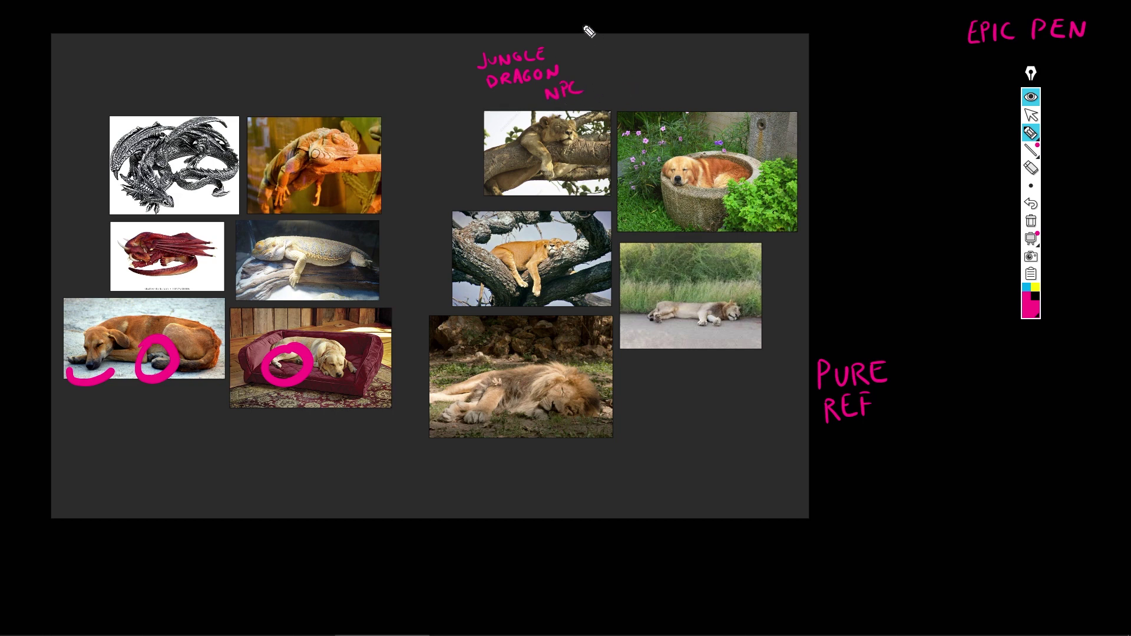
{"action": "mouse_move", "coordinate": [586, 53]}
{"action": "left_mouse_down"}
{"action": "mouse_move", "coordinate": [609, 68]}
{"action": "mouse_move", "coordinate": [639, 43]}
{"action": "mouse_move", "coordinate": [609, 78]}
{"action": "mouse_move", "coordinate": [659, 75]}
{"action": "left_mouse_up"}
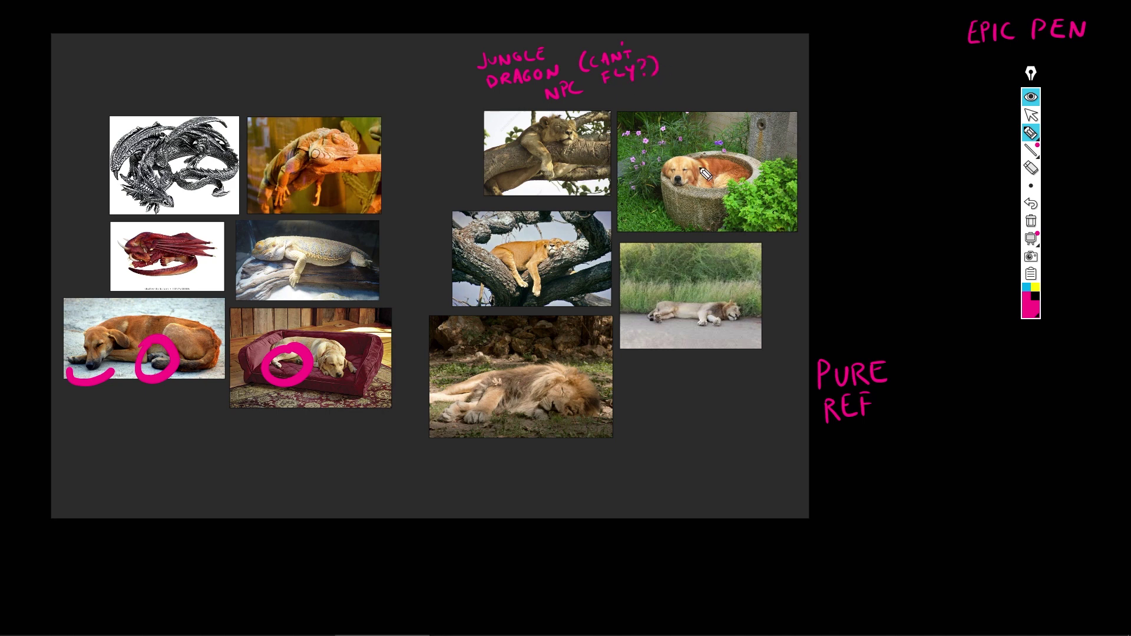
Step: Circle the large sleeping lion's paws and handwrite "DRAGON FAMILIAR" beneath the photo of the lion on the road
{"action": "mouse_move", "coordinate": [508, 405]}
{"action": "left_mouse_down"}
{"action": "mouse_move", "coordinate": [439, 415]}
{"action": "mouse_move", "coordinate": [466, 385]}
{"action": "left_mouse_up"}
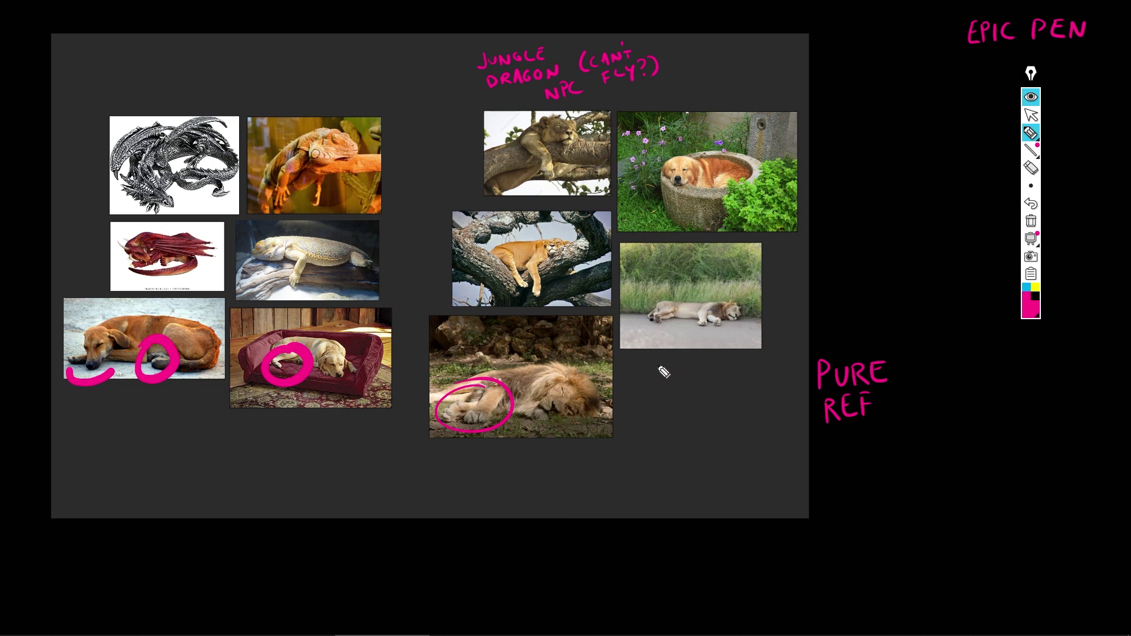
{"action": "left_click_drag", "start_coordinate": [671, 369], "coordinate": [724, 367]}
{"action": "left_click_drag", "start_coordinate": [657, 388], "coordinate": [744, 395]}
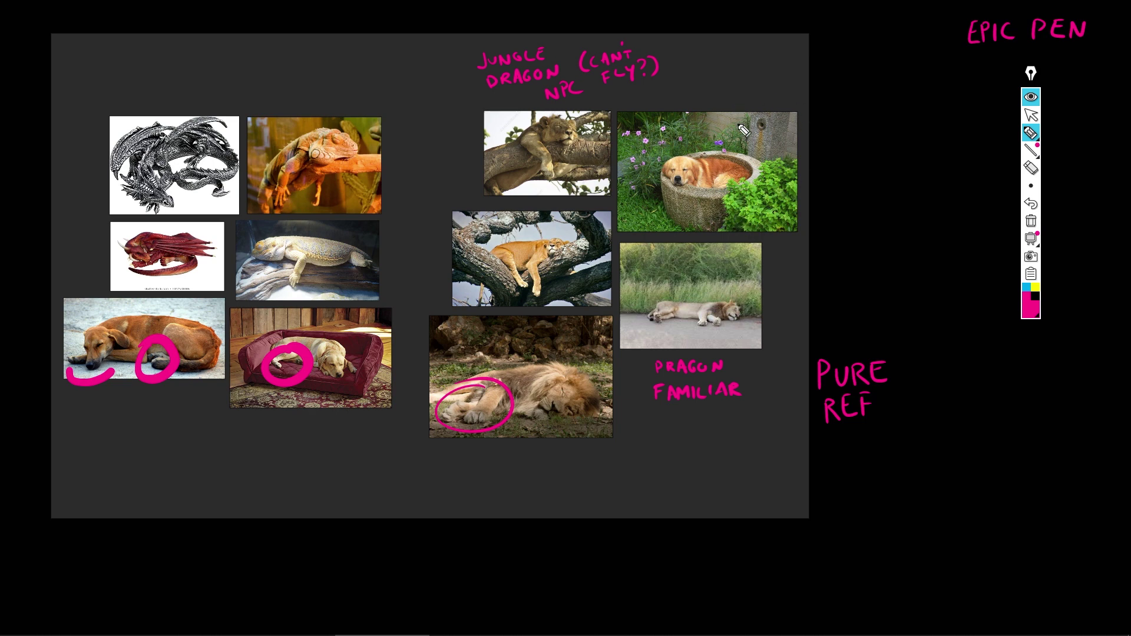
Step: Annotate the dog in the stone basin with an arrow labelled "LARGE?" and the note "HOLLOWED OUT BUILDING?"
{"action": "mouse_move", "coordinate": [754, 100]}
{"action": "left_mouse_down"}
{"action": "mouse_move", "coordinate": [737, 133]}
{"action": "mouse_move", "coordinate": [766, 93]}
{"action": "mouse_move", "coordinate": [802, 83]}
{"action": "mouse_move", "coordinate": [856, 108]}
{"action": "mouse_move", "coordinate": [825, 132]}
{"action": "mouse_move", "coordinate": [926, 117]}
{"action": "left_mouse_up"}
{"action": "left_click", "coordinate": [802, 87]}
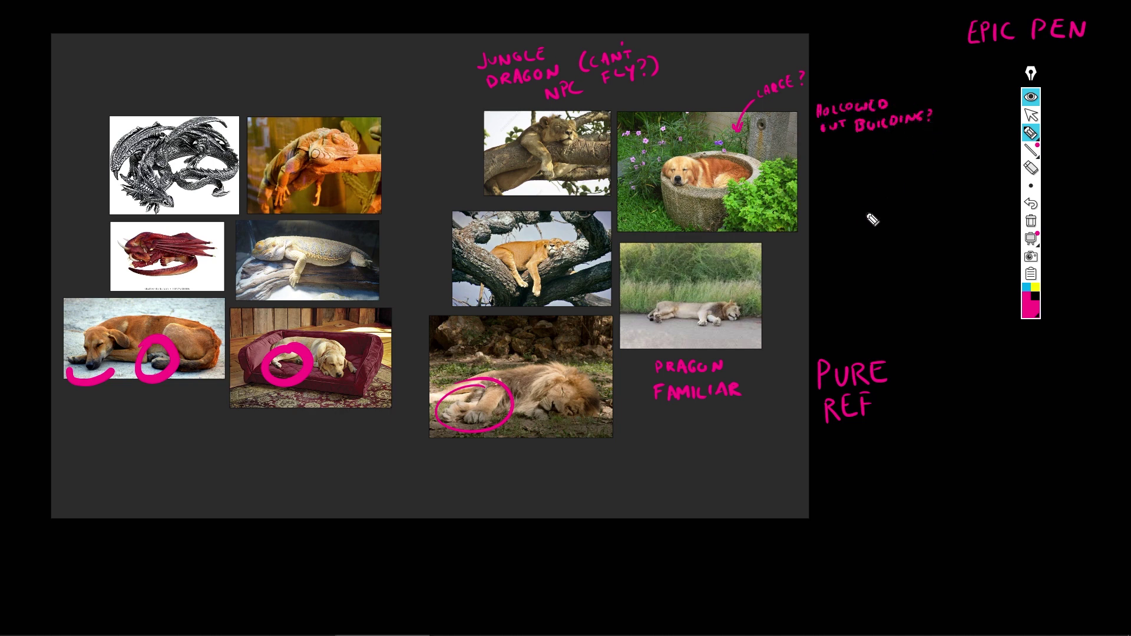
Step: Handwrite the words "FOUNTAIN" and "CISTERN" on two lines below the "HOLLOWED OUT BUILDING?" note
{"action": "mouse_move", "coordinate": [824, 158]}
{"action": "left_mouse_down"}
{"action": "mouse_move", "coordinate": [848, 167]}
{"action": "mouse_move", "coordinate": [913, 154]}
{"action": "left_mouse_up"}
{"action": "left_click_drag", "start_coordinate": [826, 188], "coordinate": [895, 176]}
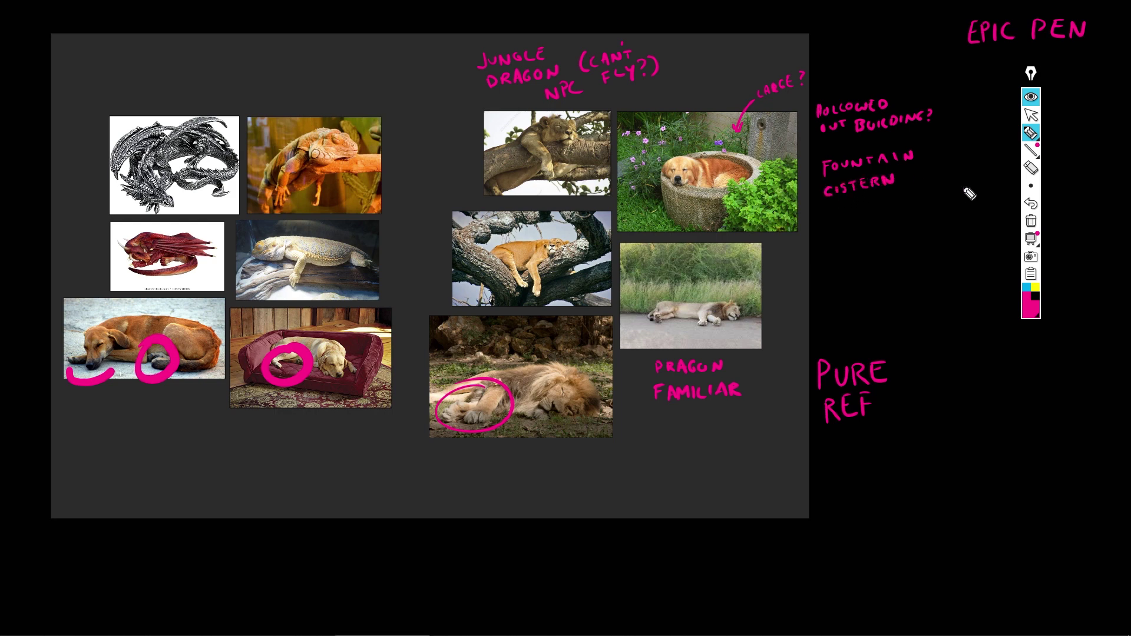
Step: Save a screenshot of the annotated reference board as a file, and clear all ink from the screen
{"action": "left_click", "coordinate": [1030, 257]}
{"action": "left_click_drag", "start_coordinate": [5, 1], "coordinate": [1126, 576]}
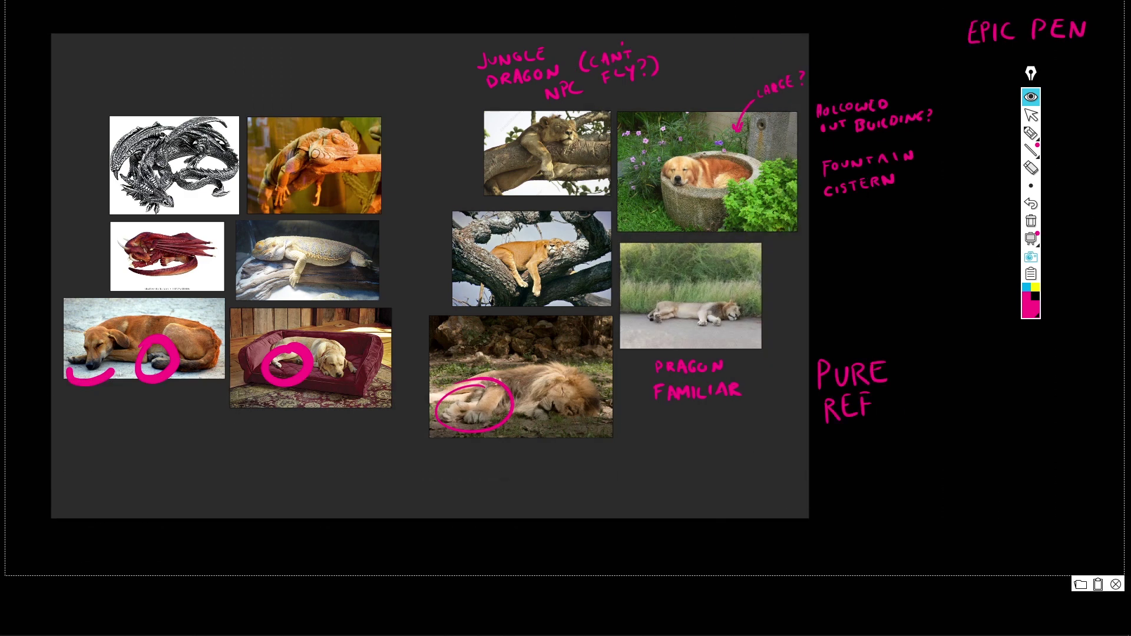
{"action": "left_click", "coordinate": [1080, 585]}
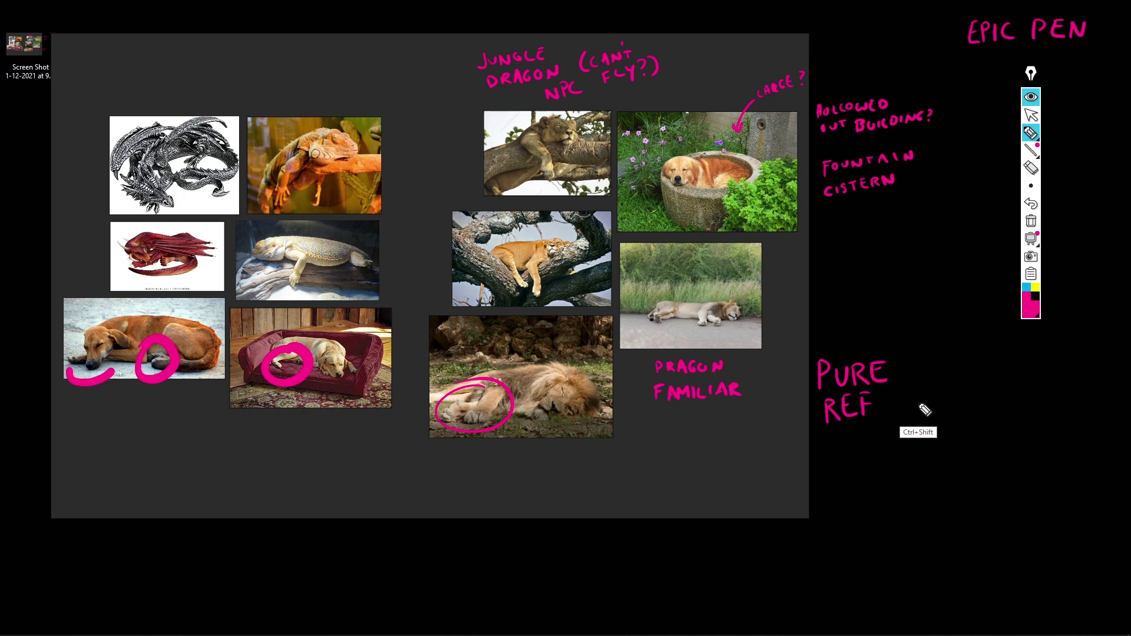
{"action": "key", "text": "ctrl+shift+c"}
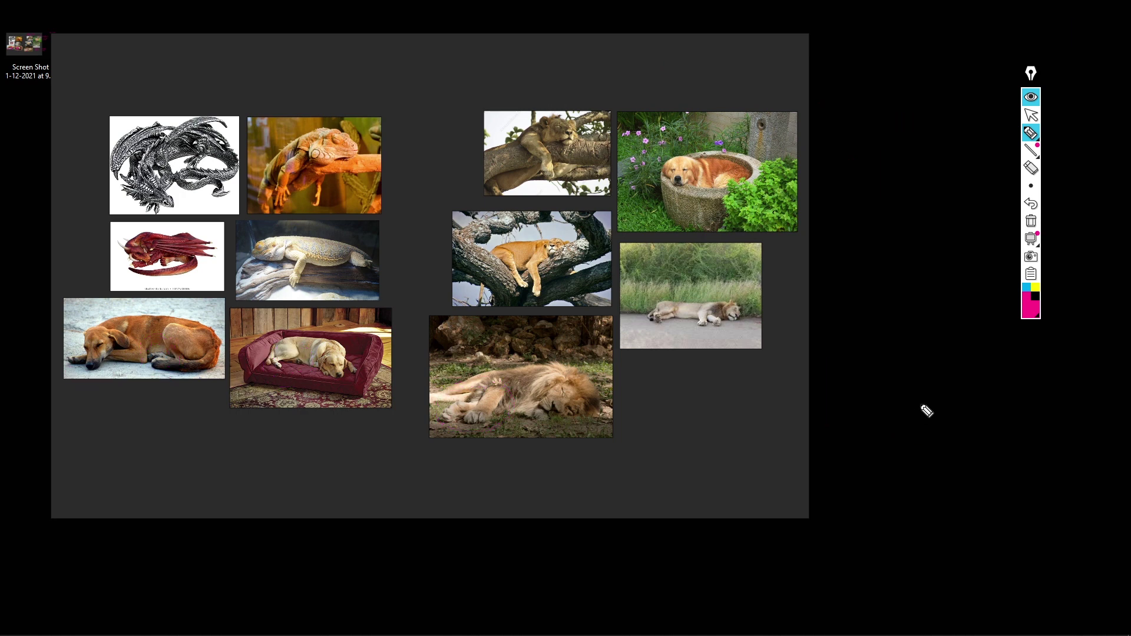
{"action": "key", "text": "ctrl+shift+h"}
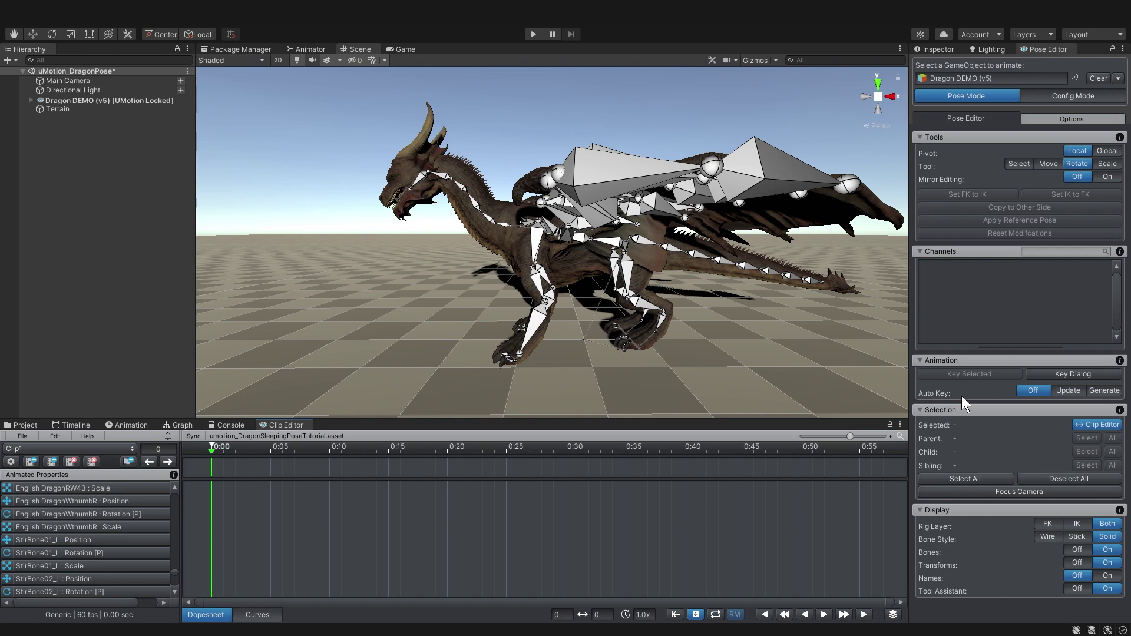
Step: Set Auto Key to Generate and rotate the dragon's front leg bones to stretch the forelegs forward along the ground
{"action": "left_click", "coordinate": [1096, 390]}
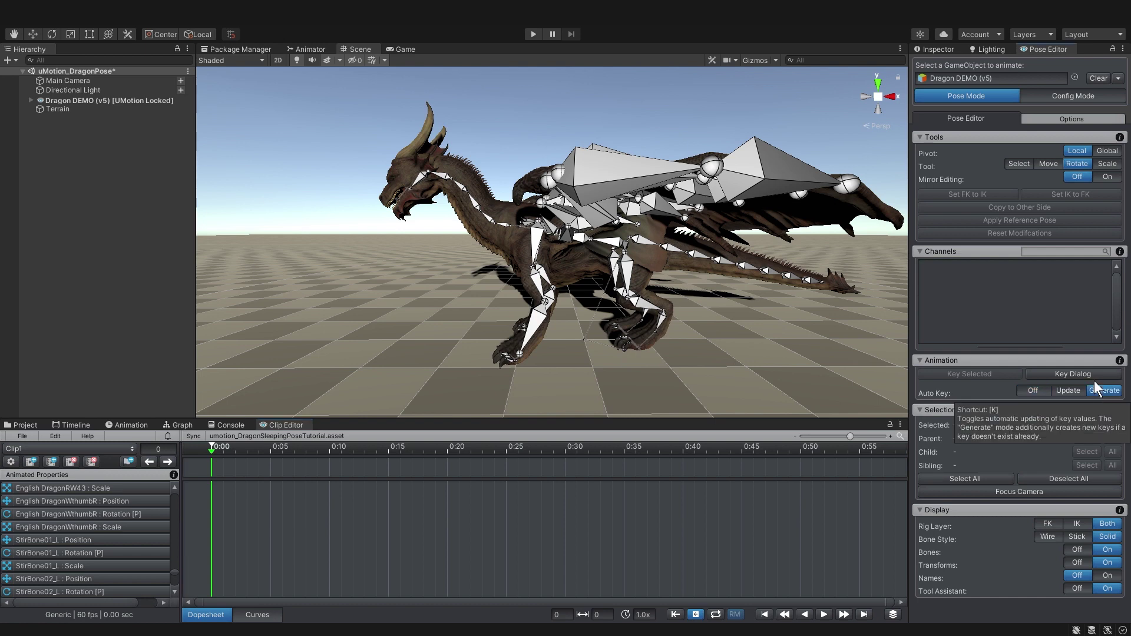
{"action": "left_click", "coordinate": [533, 247]}
{"action": "left_click_drag", "start_coordinate": [540, 265], "coordinate": [636, 265], "text": "alt"}
{"action": "left_click_drag", "start_coordinate": [507, 260], "coordinate": [494, 221]}
{"action": "left_click_drag", "start_coordinate": [495, 248], "coordinate": [825, 259], "text": "alt"}
{"action": "left_click", "coordinate": [542, 259]}
{"action": "left_click_drag", "start_coordinate": [668, 271], "coordinate": [695, 289], "text": "alt"}
{"action": "left_click_drag", "start_coordinate": [531, 277], "coordinate": [571, 262]}
{"action": "left_click_drag", "start_coordinate": [648, 265], "coordinate": [413, 266], "text": "alt"}
Step: Duplicate the Directional Light and adjust the copy's rotation and light settings
{"action": "left_click", "coordinate": [73, 90]}
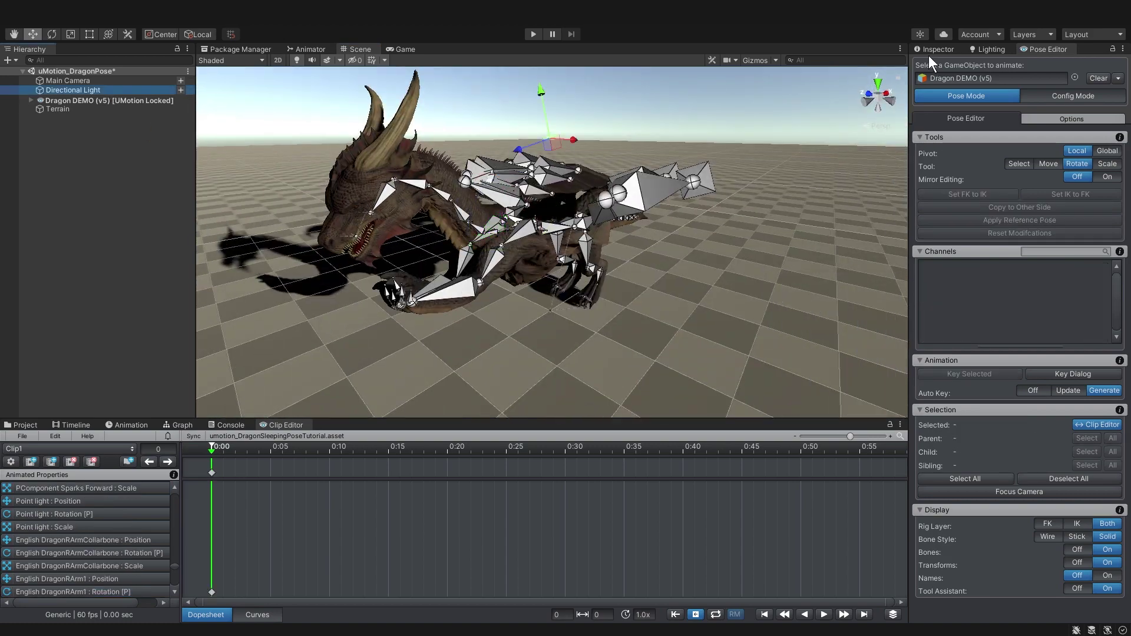
{"action": "left_click", "coordinate": [934, 50]}
{"action": "left_click", "coordinate": [94, 88]}
{"action": "key", "text": "ctrl+d"}
{"action": "left_click_drag", "start_coordinate": [1045, 122], "coordinate": [760, 156]}
{"action": "left_click", "coordinate": [1039, 237]}
{"action": "left_click", "coordinate": [1039, 252]}
{"action": "mouse_move", "coordinate": [471, 235]}
{"action": "left_mouse_down", "text": "alt"}
{"action": "mouse_move", "coordinate": [681, 222]}
{"action": "mouse_move", "coordinate": [459, 241]}
{"action": "left_mouse_up", "text": "alt"}
Step: Rotate the left hind leg's first two bones to fold the thigh and knee up against the body
{"action": "left_click", "coordinate": [134, 101]}
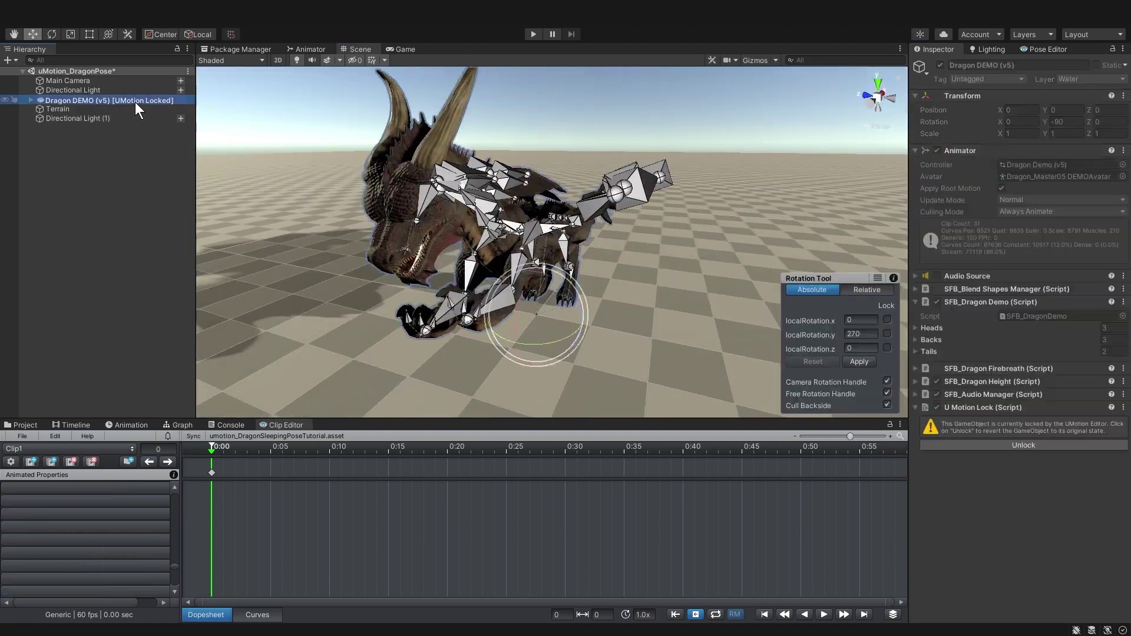
{"action": "left_click_drag", "start_coordinate": [613, 242], "coordinate": [533, 244], "text": "alt"}
{"action": "scroll", "coordinate": [439, 269], "scroll_direction": "up", "scroll_amount": 1}
{"action": "left_click_drag", "start_coordinate": [439, 270], "coordinate": [253, 225], "text": "alt"}
{"action": "left_click", "coordinate": [557, 240]}
{"action": "scroll", "coordinate": [510, 239], "scroll_direction": "up", "scroll_amount": 5}
{"action": "left_click", "coordinate": [519, 248]}
{"action": "scroll", "coordinate": [519, 248], "scroll_direction": "down", "scroll_amount": 3}
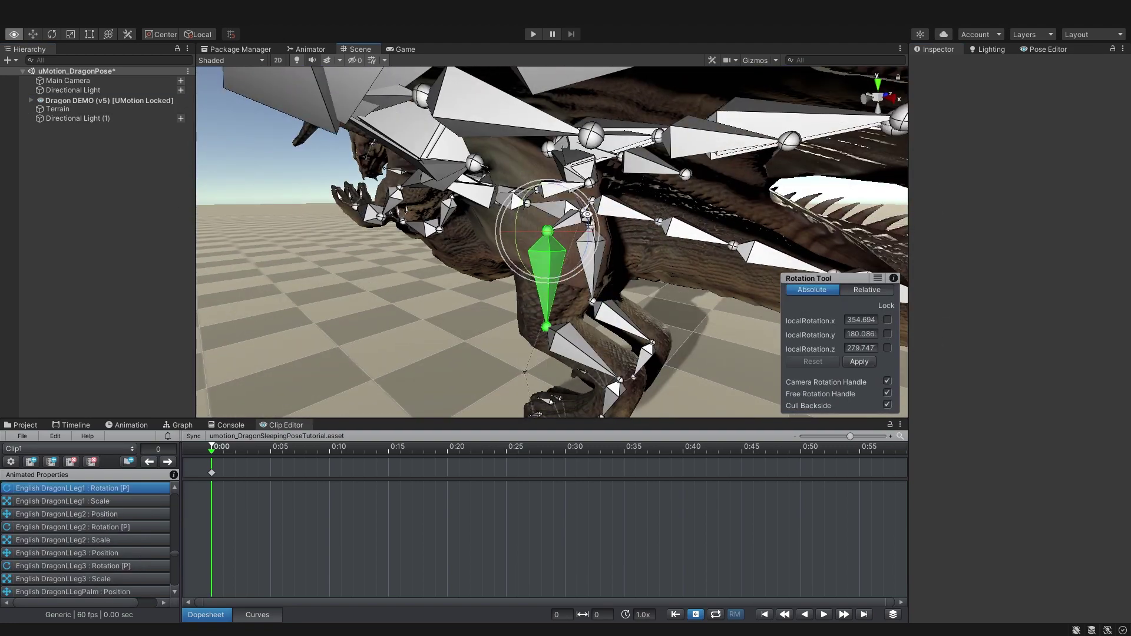
{"action": "left_click_drag", "start_coordinate": [584, 257], "coordinate": [620, 335]}
{"action": "left_click", "coordinate": [480, 268]}
{"action": "left_click_drag", "start_coordinate": [528, 257], "coordinate": [512, 206]}
{"action": "left_click_drag", "start_coordinate": [707, 236], "coordinate": [248, 236], "text": "alt"}
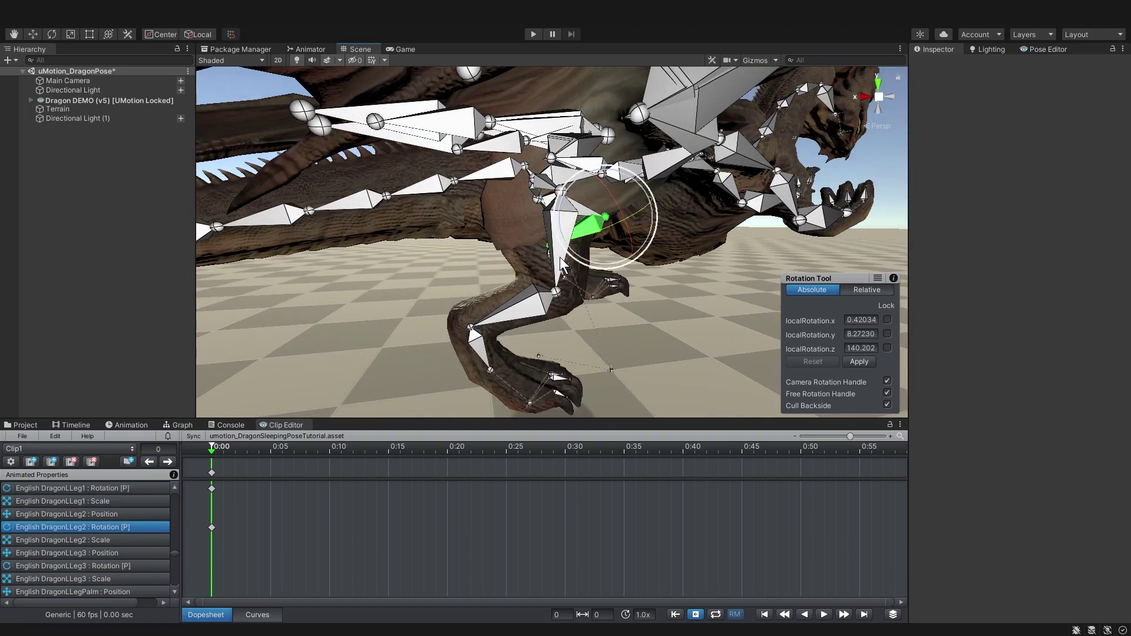
Step: Rotate the right hind leg's first two bones to fold that leg under the body
{"action": "left_click", "coordinate": [552, 247]}
{"action": "left_click_drag", "start_coordinate": [766, 221], "coordinate": [613, 168], "text": "alt"}
{"action": "mouse_move", "coordinate": [613, 171]}
{"action": "left_mouse_down", "text": "alt"}
{"action": "mouse_move", "coordinate": [660, 192]}
{"action": "mouse_move", "coordinate": [628, 210]}
{"action": "mouse_move", "coordinate": [613, 168]}
{"action": "left_mouse_up", "text": "alt"}
{"action": "left_click", "coordinate": [626, 253]}
{"action": "left_click_drag", "start_coordinate": [825, 235], "coordinate": [584, 205], "text": "alt"}
Step: Compare the bone display styles in the Pose Editor and set the style to Wire
{"action": "left_click", "coordinate": [1049, 50]}
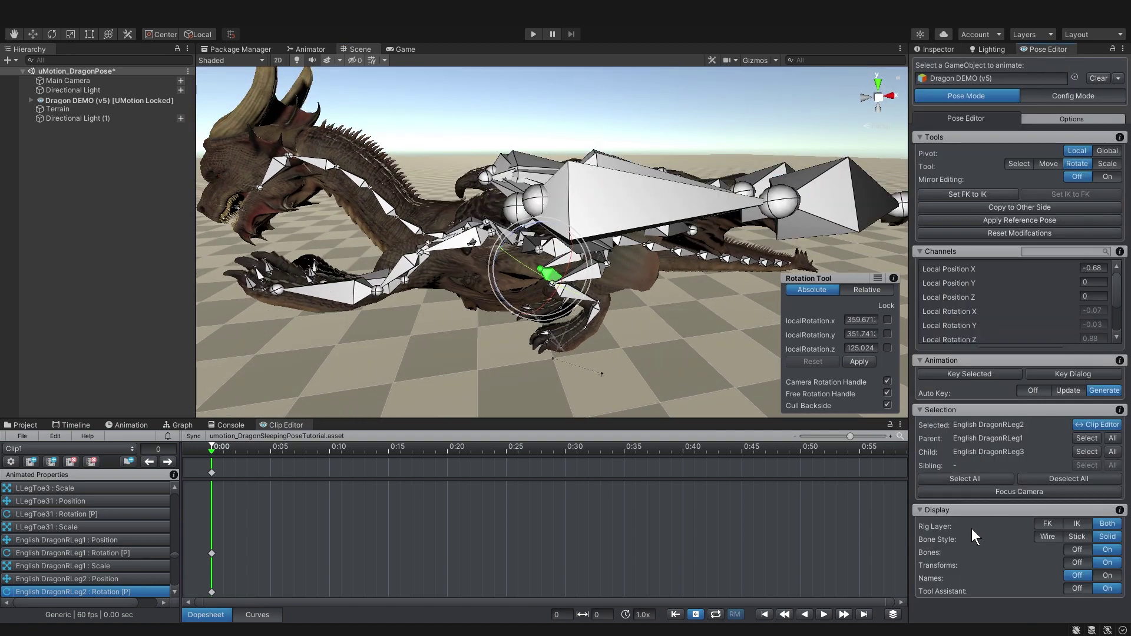
{"action": "left_click", "coordinate": [1050, 536]}
{"action": "left_click", "coordinate": [1075, 536]}
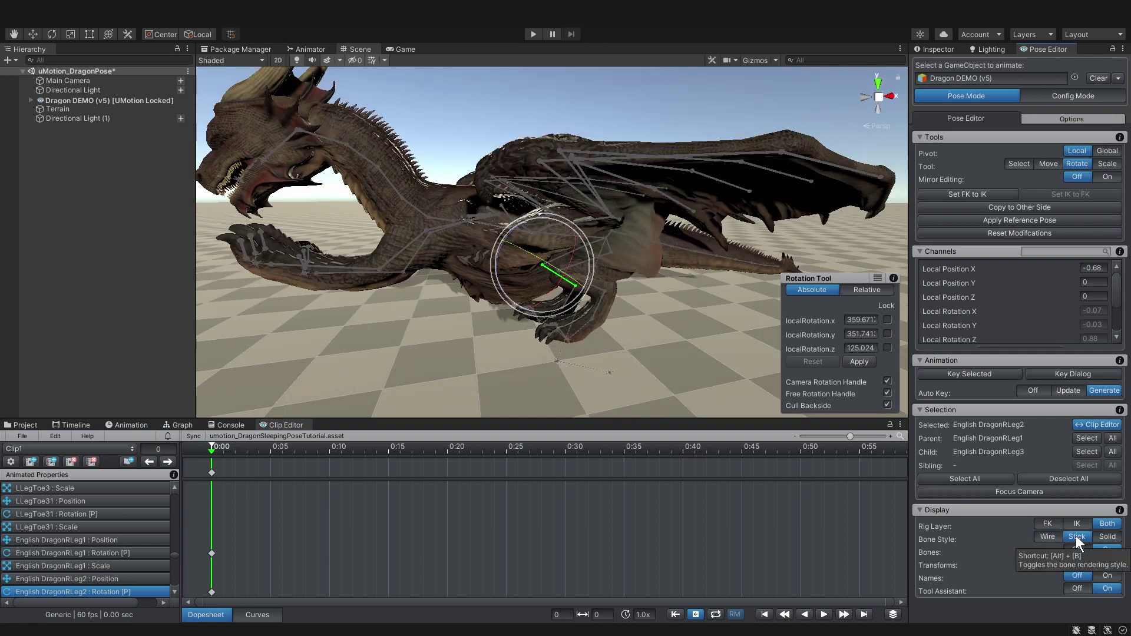
{"action": "left_click", "coordinate": [1052, 537]}
Step: Copy the left wing collarbone's rotation to the other side of the rig
{"action": "mouse_move", "coordinate": [695, 306]}
{"action": "left_mouse_down", "text": "alt"}
{"action": "mouse_move", "coordinate": [655, 313]}
{"action": "mouse_move", "coordinate": [561, 296]}
{"action": "mouse_move", "coordinate": [631, 313]}
{"action": "left_mouse_up", "text": "alt"}
{"action": "left_click_drag", "start_coordinate": [595, 171], "coordinate": [623, 145], "text": "alt"}
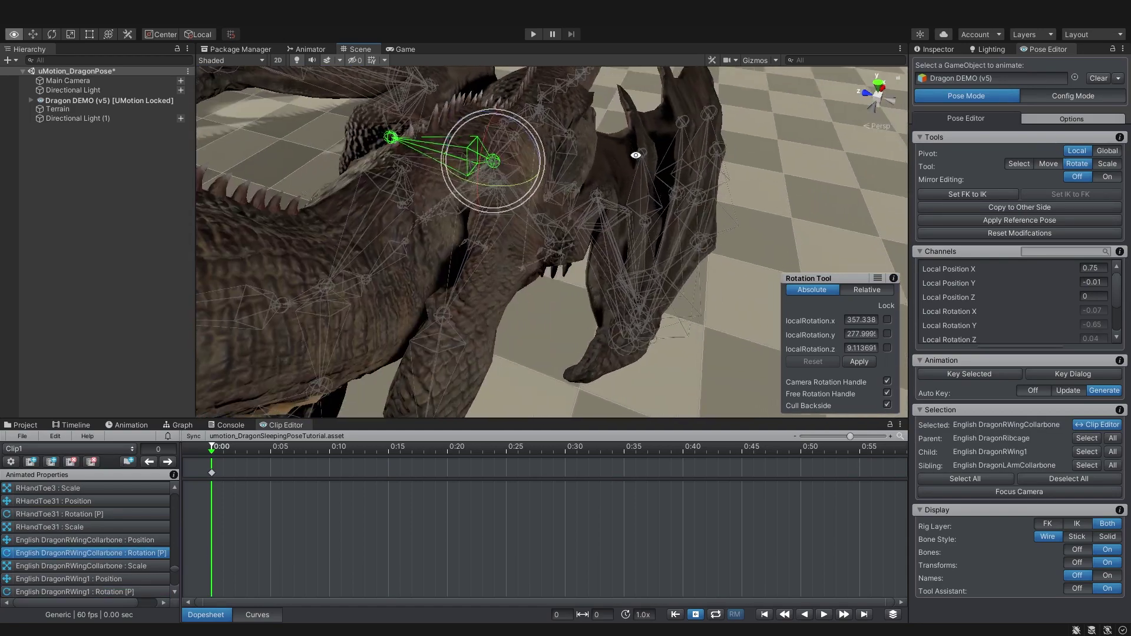
{"action": "left_click", "coordinate": [529, 193]}
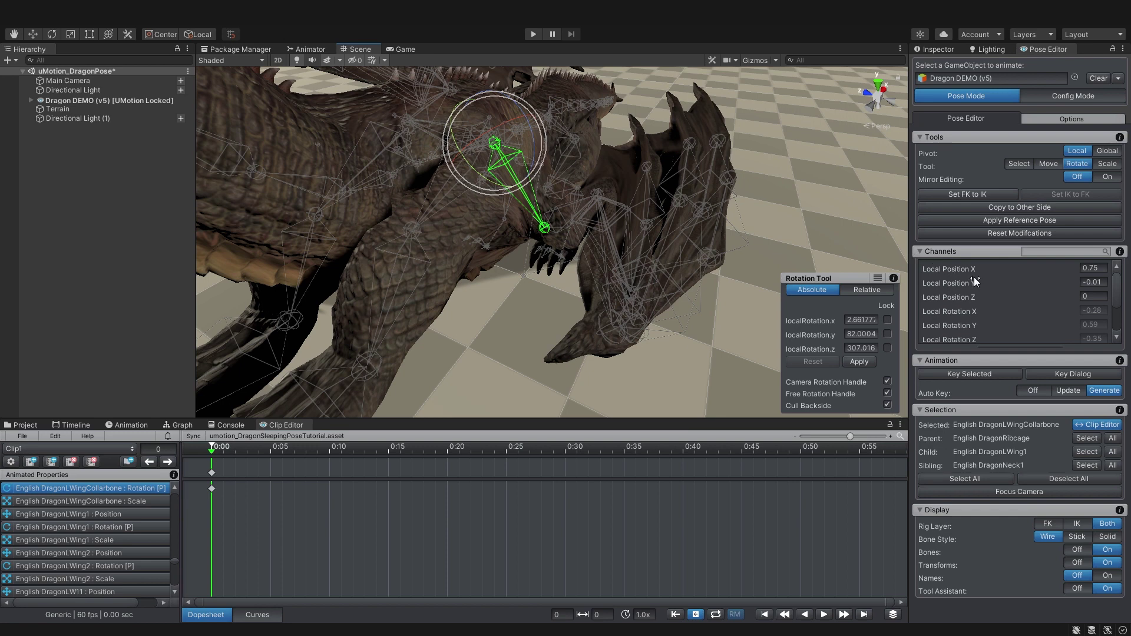
{"action": "left_click", "coordinate": [1017, 207]}
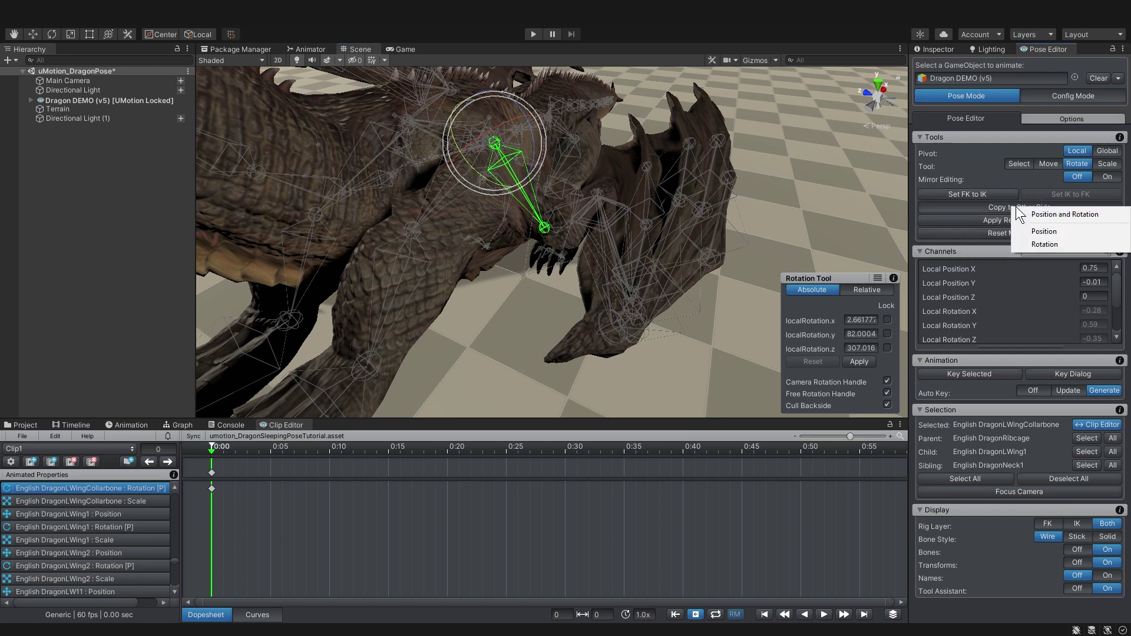
{"action": "left_click", "coordinate": [1062, 241]}
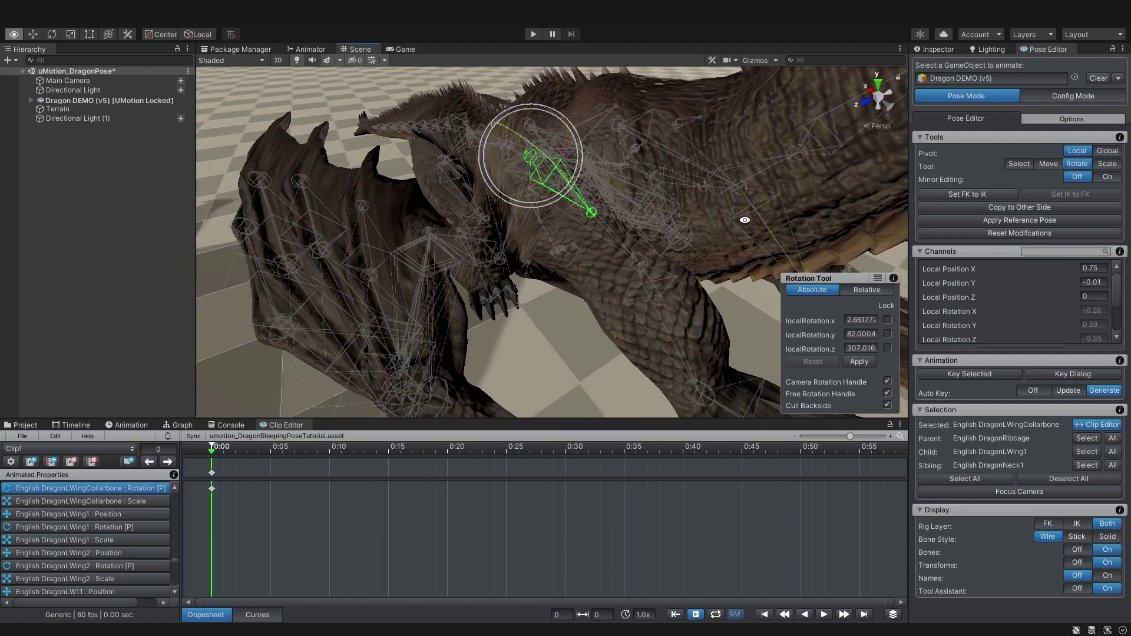
Step: Copy the rotations of the left front leg bones to the other side, one bone at a time
{"action": "left_click", "coordinate": [429, 188]}
{"action": "left_click", "coordinate": [994, 204]}
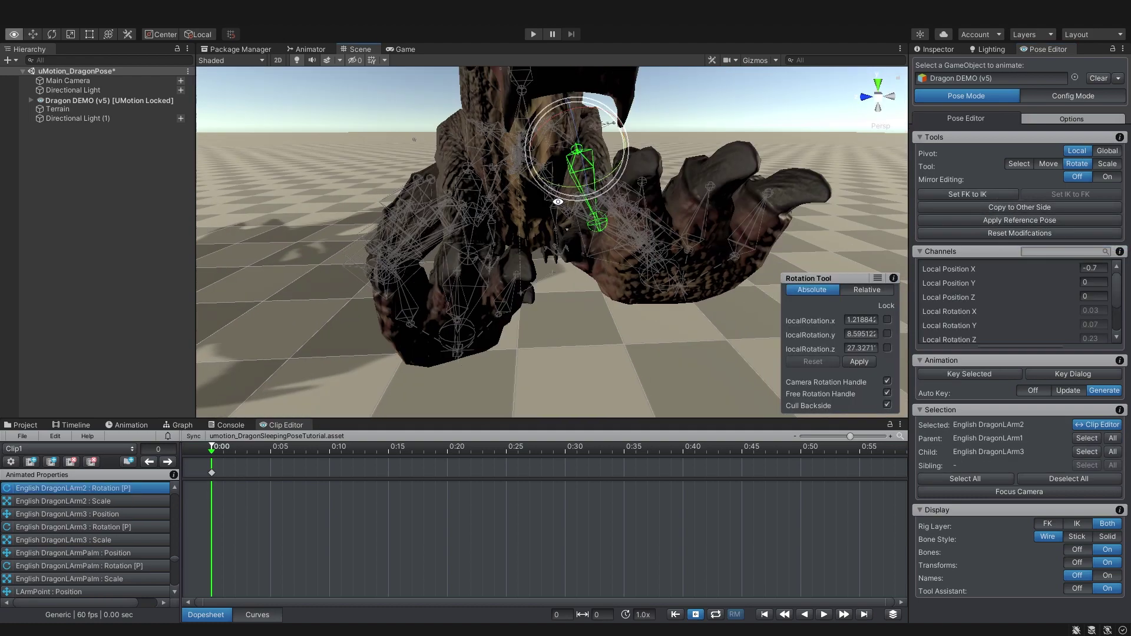
{"action": "left_click", "coordinate": [454, 283]}
{"action": "left_click_drag", "start_coordinate": [558, 201], "coordinate": [454, 247], "text": "alt"}
{"action": "left_click", "coordinate": [981, 207]}
{"action": "left_click", "coordinate": [1015, 246]}
{"action": "left_click", "coordinate": [468, 230]}
{"action": "left_click", "coordinate": [1038, 209]}
{"action": "left_click", "coordinate": [1038, 248]}
{"action": "left_click_drag", "start_coordinate": [500, 195], "coordinate": [469, 156], "text": "alt"}
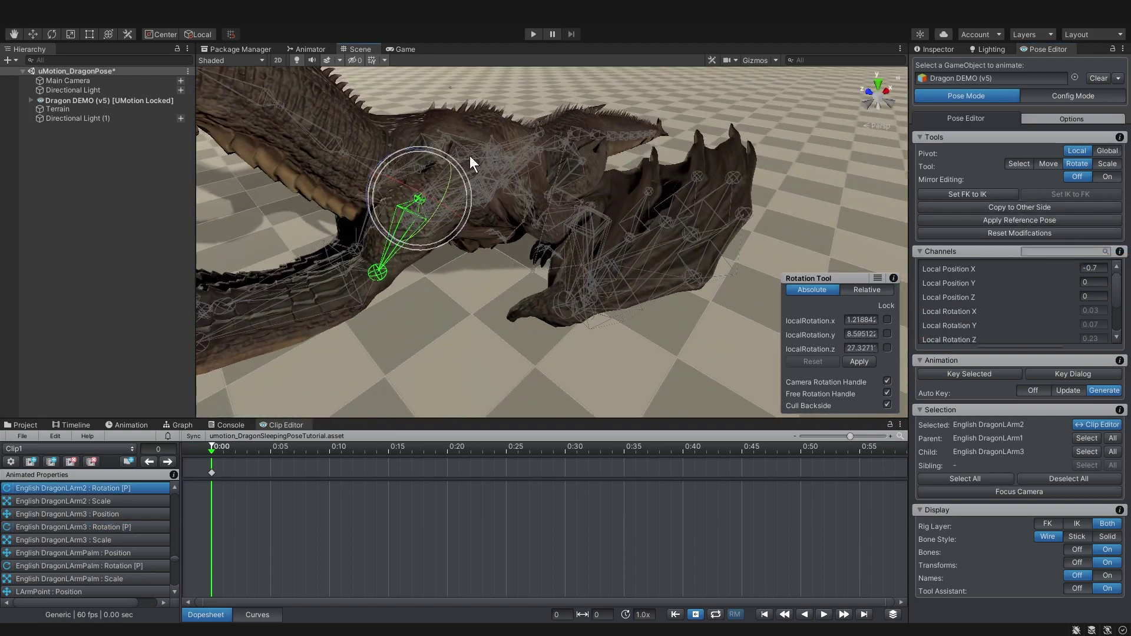
Step: Copy the left wing collarbone's rotation to the other side again and scale that bone to about 0.9
{"action": "left_click", "coordinate": [472, 166]}
{"action": "left_click", "coordinate": [1037, 207]}
{"action": "left_click", "coordinate": [1052, 247]}
{"action": "left_click_drag", "start_coordinate": [501, 177], "coordinate": [562, 195], "text": "alt"}
{"action": "left_click_drag", "start_coordinate": [525, 248], "coordinate": [495, 254]}
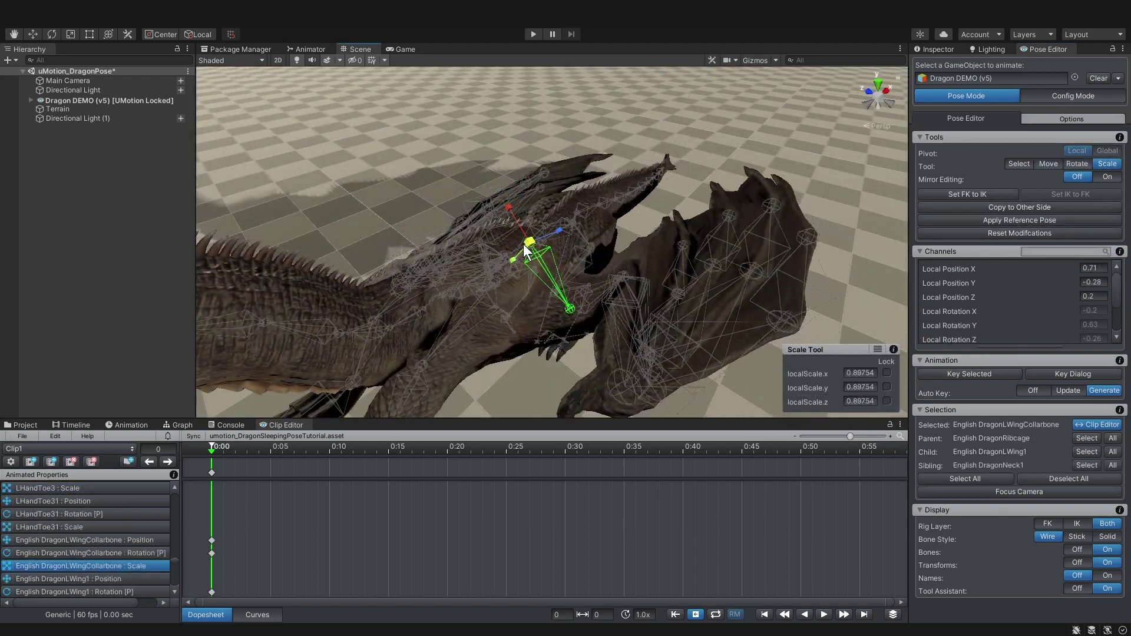
{"action": "left_click_drag", "start_coordinate": [501, 235], "coordinate": [533, 197], "text": "alt"}
Step: Rotate the neck bones and the head bone to lower the dragon's head toward the ground
{"action": "key", "text": "e"}
{"action": "left_click", "coordinate": [498, 209]}
{"action": "left_click", "coordinate": [456, 171]}
{"action": "left_click_drag", "start_coordinate": [499, 155], "coordinate": [483, 148]}
{"action": "left_click", "coordinate": [406, 147]}
{"action": "left_click", "coordinate": [386, 154]}
{"action": "left_click_drag", "start_coordinate": [460, 136], "coordinate": [469, 206]}
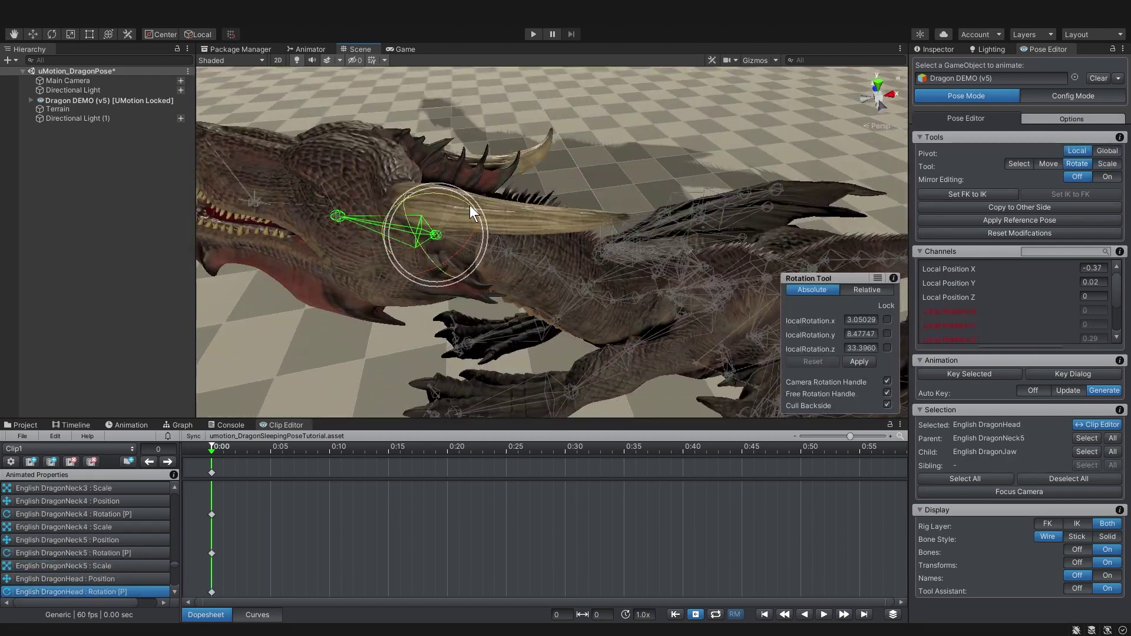
Step: Rotate the tail bones from the base outward so the tail curves round toward the body
{"action": "left_click", "coordinate": [583, 290]}
{"action": "left_click_drag", "start_coordinate": [583, 289], "coordinate": [513, 290], "text": "alt"}
{"action": "scroll", "coordinate": [589, 259], "scroll_direction": "down", "scroll_amount": 3}
{"action": "left_click", "coordinate": [538, 260]}
{"action": "scroll", "coordinate": [588, 200], "scroll_direction": "down", "scroll_amount": 3}
{"action": "scroll", "coordinate": [588, 200], "scroll_direction": "up", "scroll_amount": 5}
{"action": "left_click", "coordinate": [537, 242]}
{"action": "left_click", "coordinate": [639, 292]}
{"action": "middle_click_drag", "start_coordinate": [695, 365], "coordinate": [636, 248]}
{"action": "left_click", "coordinate": [589, 209]}
{"action": "left_click", "coordinate": [625, 242]}
{"action": "mouse_move", "coordinate": [613, 323]}
{"action": "middle_mouse_down"}
{"action": "mouse_move", "coordinate": [618, 268]}
{"action": "mouse_move", "coordinate": [624, 307]}
{"action": "middle_mouse_up"}
{"action": "scroll", "coordinate": [624, 295], "scroll_direction": "down", "scroll_amount": 3}
{"action": "left_click", "coordinate": [616, 283]}
{"action": "left_click_drag", "start_coordinate": [589, 321], "coordinate": [564, 317]}
{"action": "middle_click_drag", "start_coordinate": [531, 159], "coordinate": [631, 262]}
{"action": "left_click", "coordinate": [625, 252]}
{"action": "left_click_drag", "start_coordinate": [631, 258], "coordinate": [575, 283]}
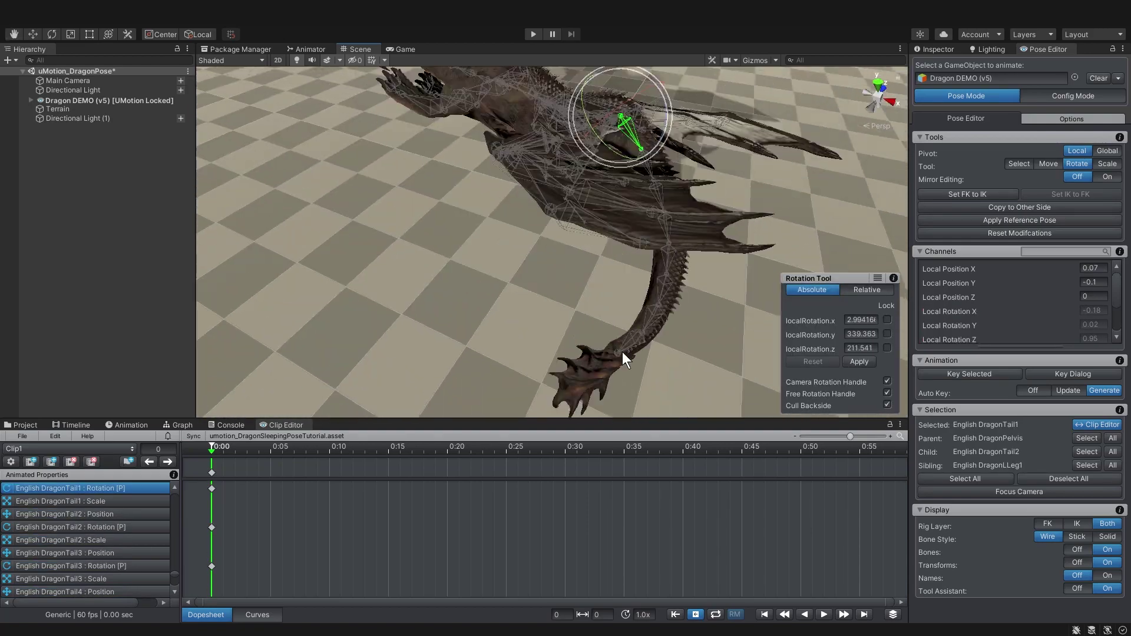
{"action": "left_click", "coordinate": [623, 351]}
Step: Switch the Rotation Tool to Relative and adjust the local X rotation of the selected bone
{"action": "scroll", "coordinate": [622, 352], "scroll_direction": "up", "scroll_amount": 4}
{"action": "left_click", "coordinate": [508, 263]}
{"action": "left_click_drag", "start_coordinate": [522, 253], "coordinate": [590, 252], "text": "alt"}
{"action": "left_click", "coordinate": [533, 224]}
{"action": "left_click", "coordinate": [866, 288]}
{"action": "left_click_drag", "start_coordinate": [813, 316], "coordinate": [816, 316]}
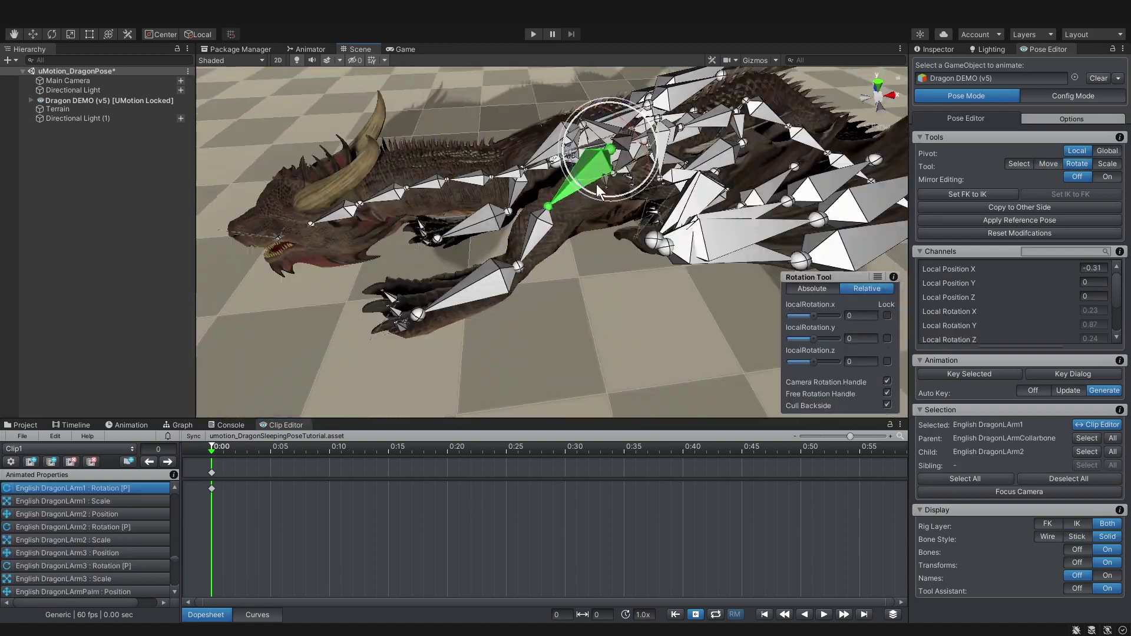
Step: Rotate the left wing's finger bones and the outer tail bones to settle the wing and curl the tail forward
{"action": "left_click", "coordinate": [547, 309]}
{"action": "left_click_drag", "start_coordinate": [547, 309], "coordinate": [386, 369], "text": "alt"}
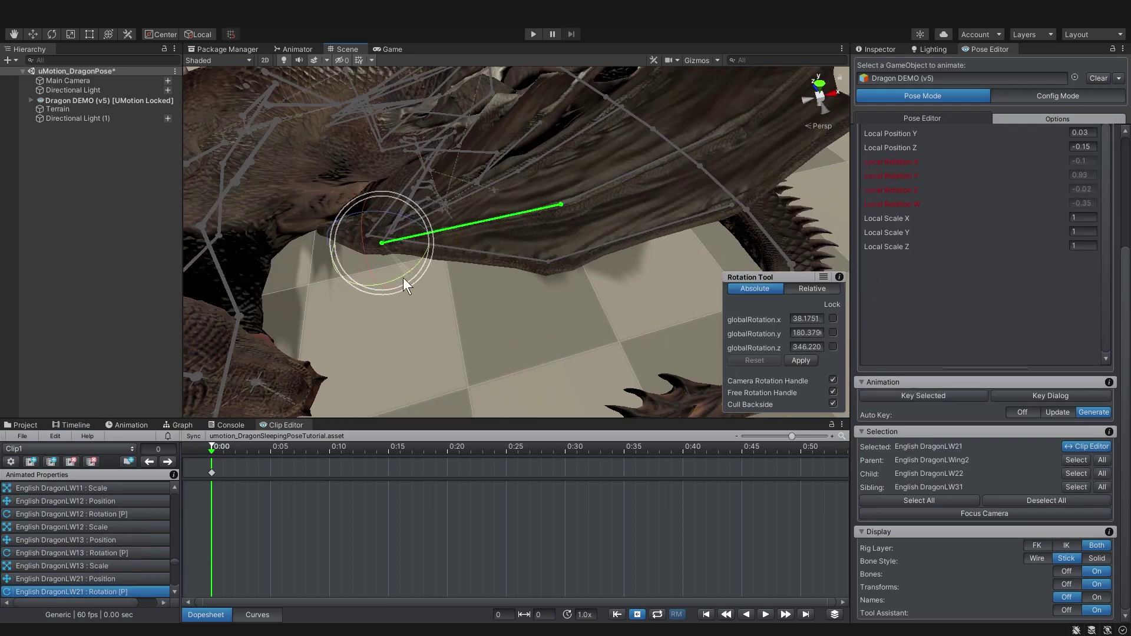
{"action": "left_click_drag", "start_coordinate": [403, 278], "coordinate": [473, 191], "text": "alt"}
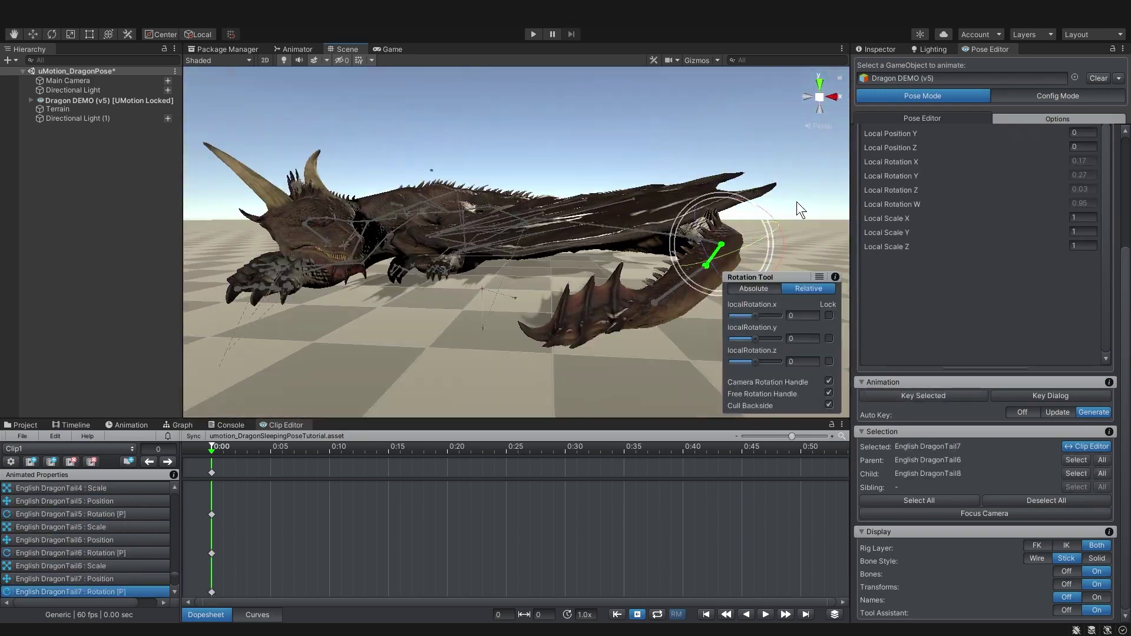
{"action": "left_click_drag", "start_coordinate": [797, 202], "coordinate": [625, 283], "text": "alt"}
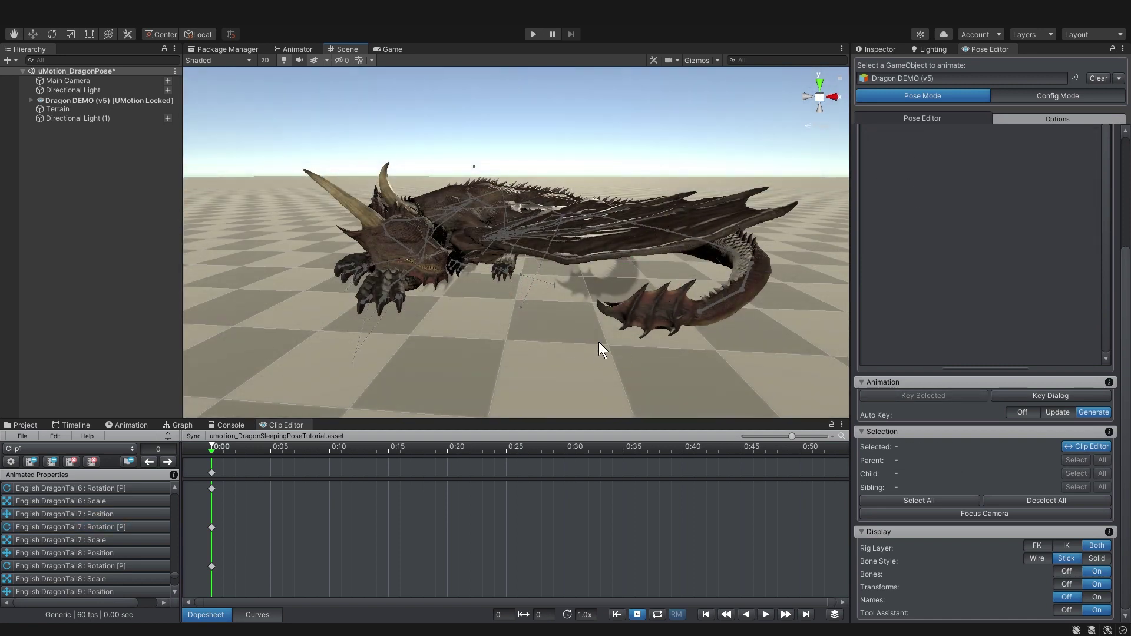
Step: Copy all pose keyframes from frame 0 to frame 5 and return the playhead to frame 0
{"action": "left_click", "coordinate": [211, 472]}
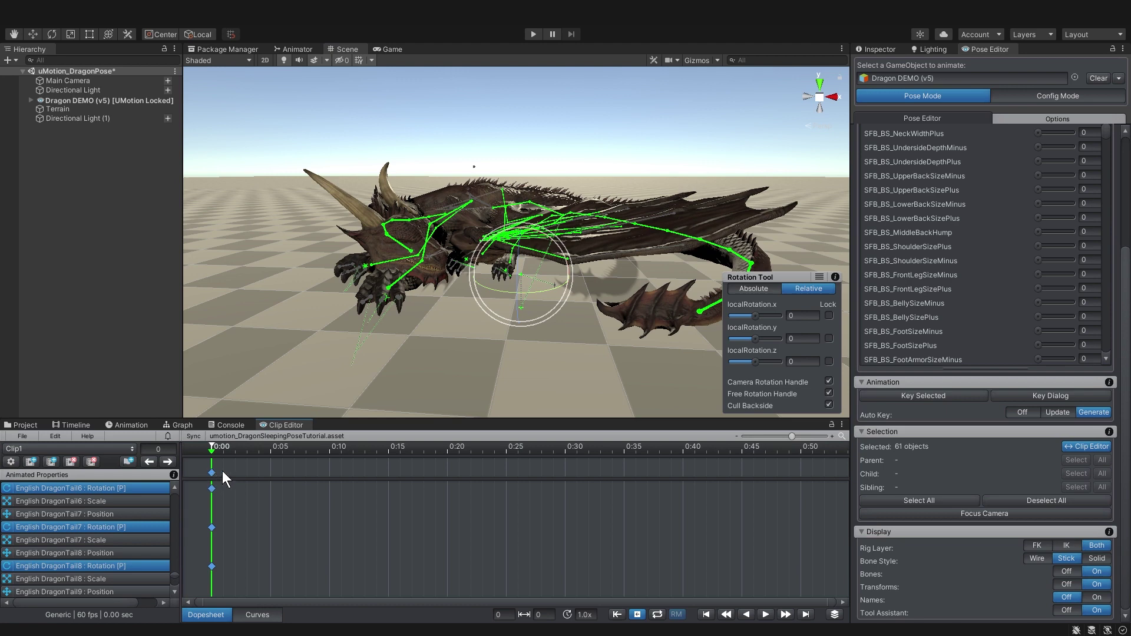
{"action": "left_click_drag", "start_coordinate": [214, 452], "coordinate": [276, 454]}
{"action": "key", "text": "ctrl+v"}
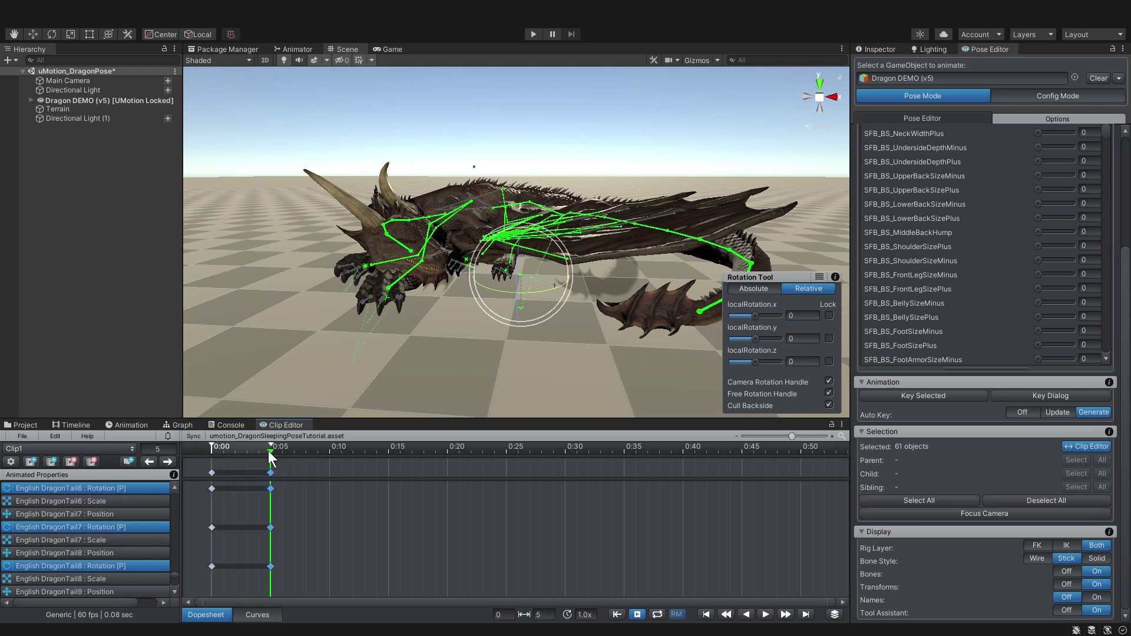
{"action": "left_click_drag", "start_coordinate": [264, 449], "coordinate": [189, 463]}
Step: Set the project's export destination folder to SleepingDragonUMotion inside Assets/_DragonScene
{"action": "left_click", "coordinate": [22, 436]}
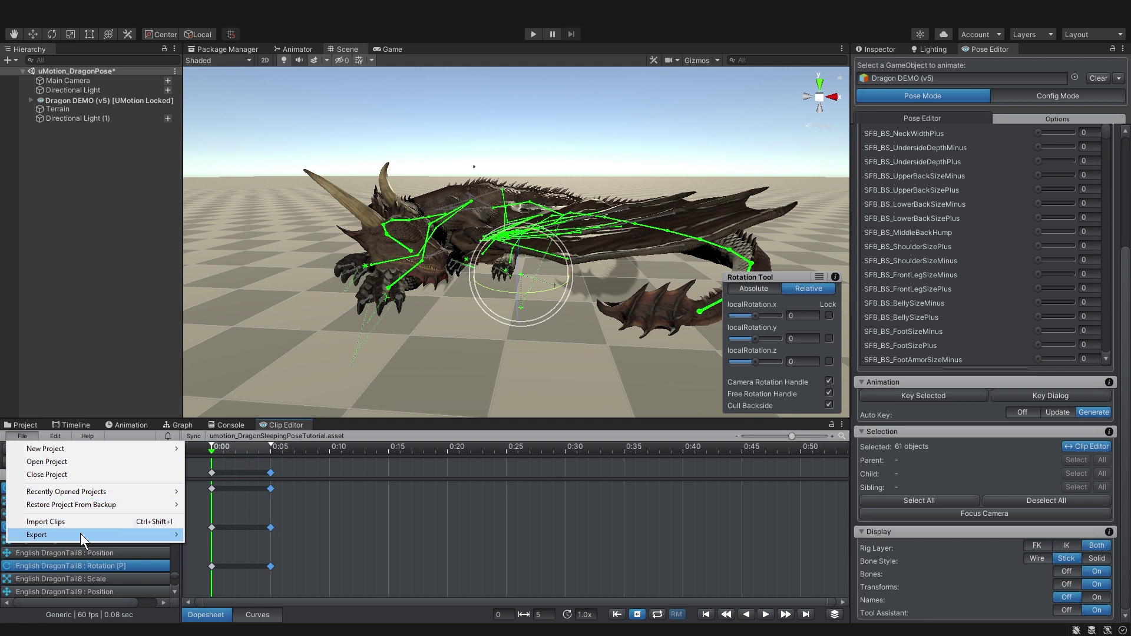
{"action": "mouse_move", "coordinate": [80, 533]}
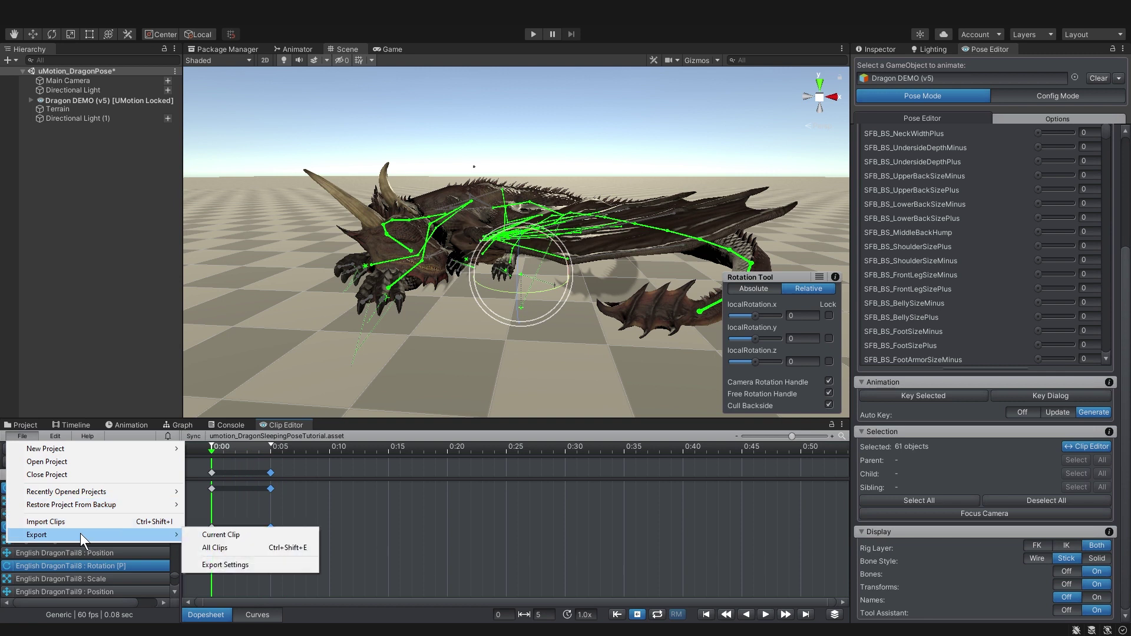
{"action": "left_click", "coordinate": [236, 539]}
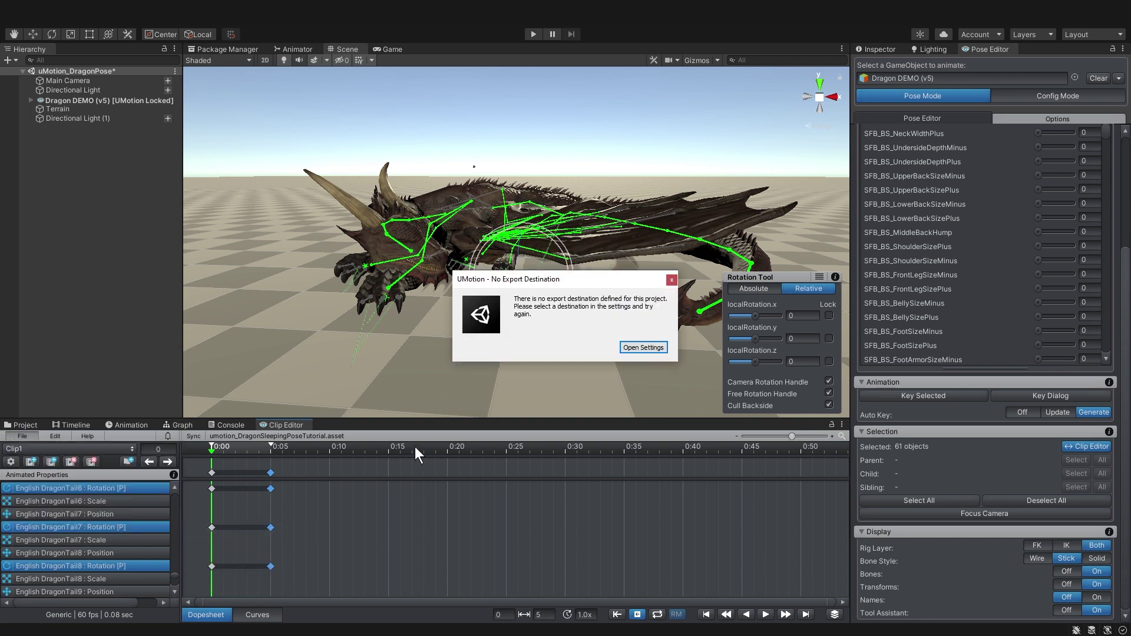
{"action": "left_click", "coordinate": [631, 348]}
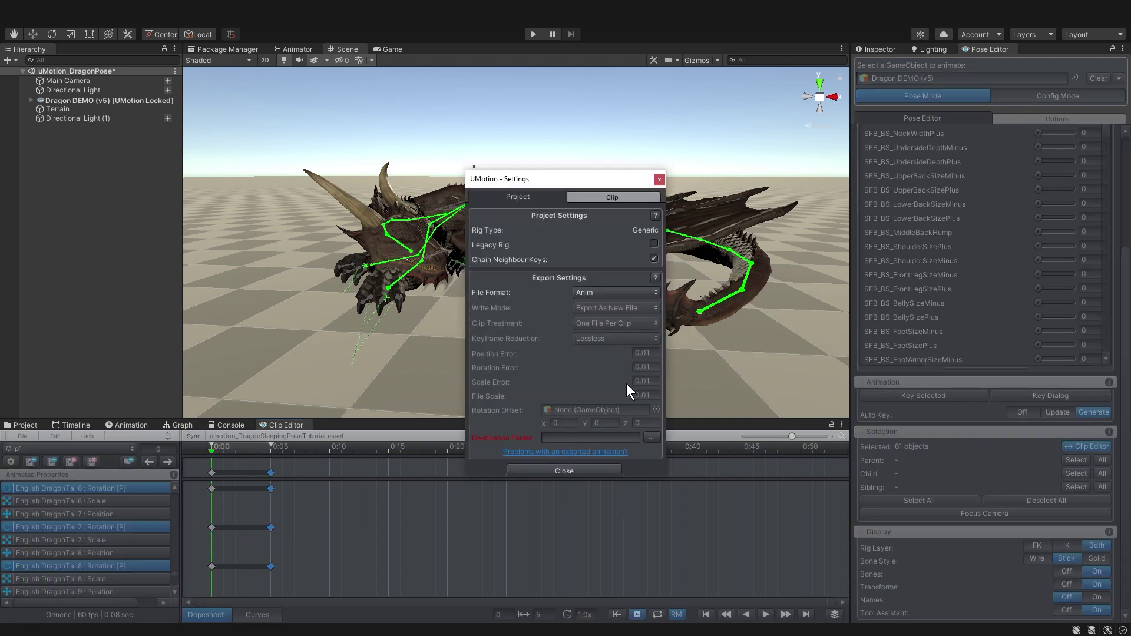
{"action": "left_click", "coordinate": [651, 438]}
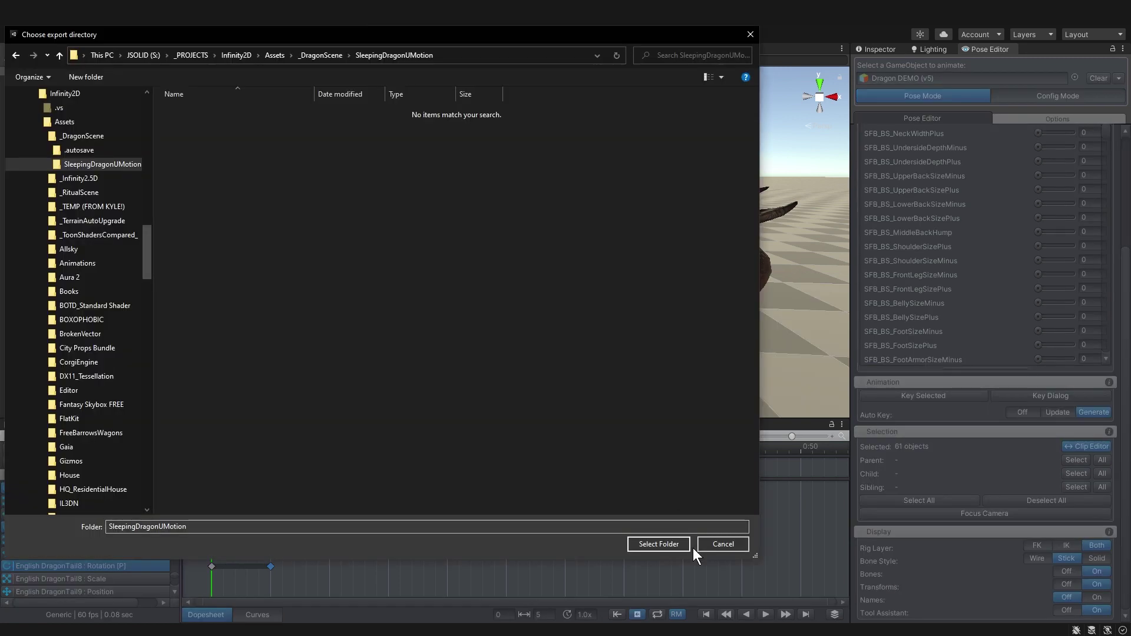
{"action": "left_click", "coordinate": [660, 543]}
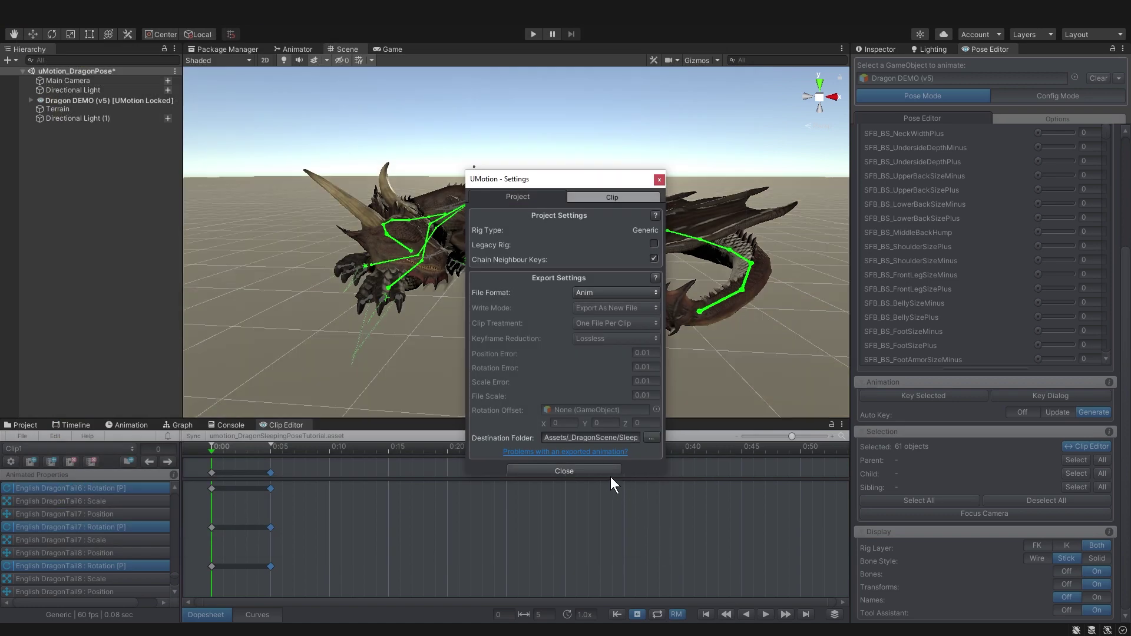
{"action": "left_click", "coordinate": [602, 472]}
Step: Export the current clip to the project's destination folder
{"action": "left_click", "coordinate": [22, 436]}
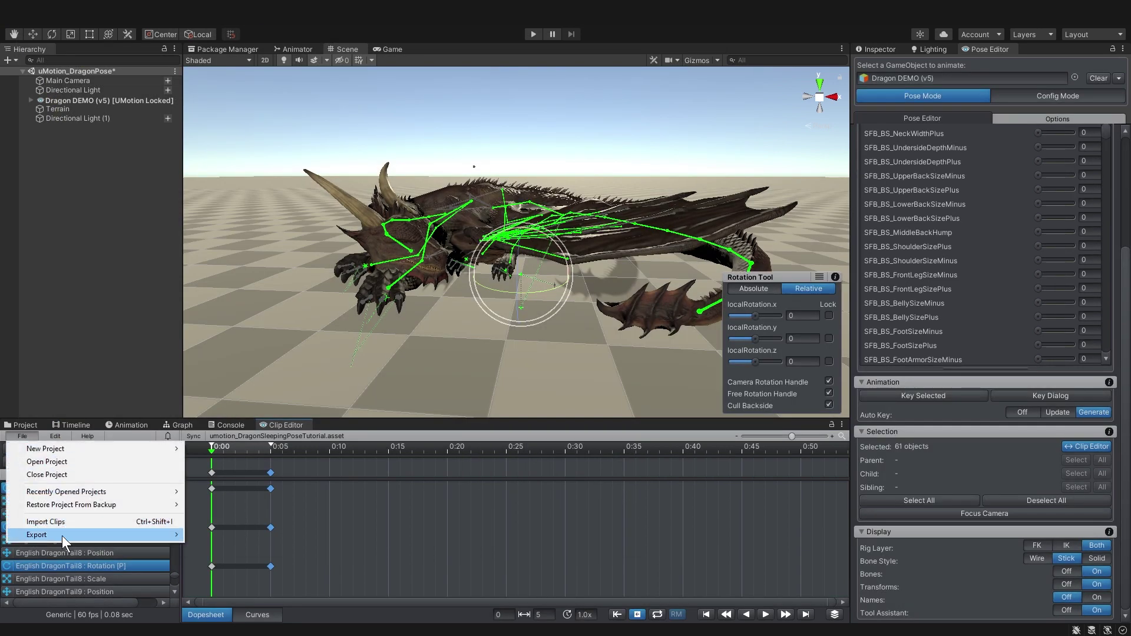
{"action": "mouse_move", "coordinate": [62, 536]}
{"action": "left_click", "coordinate": [253, 537]}
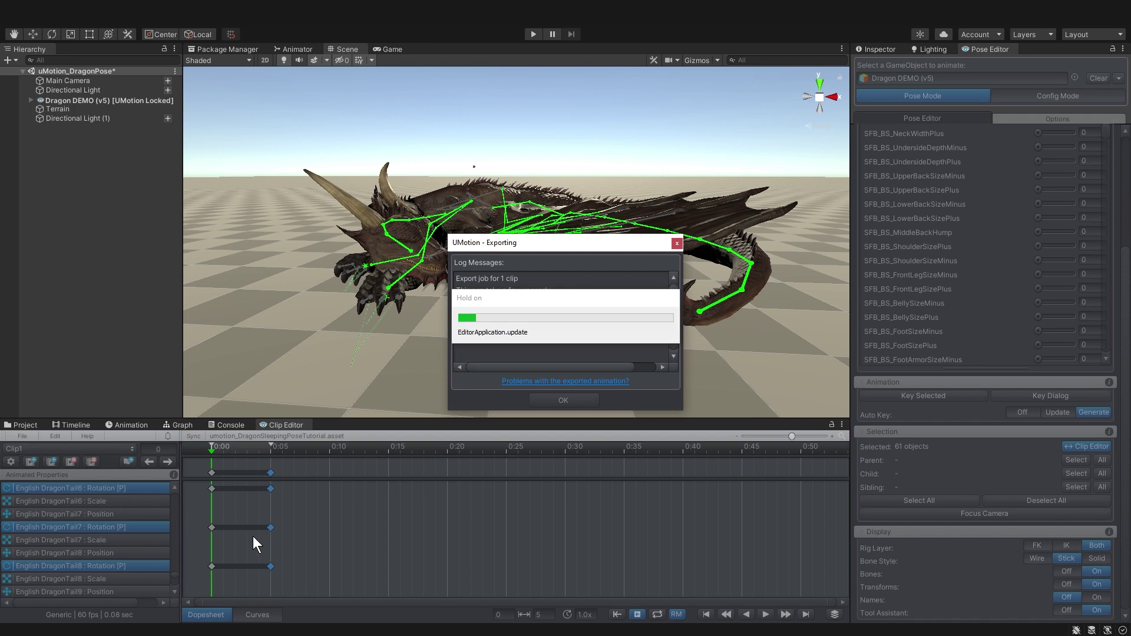
Step: Dismiss the export log and rename the exported Clip1 animation in the SleepingDragonUMotion folder as SleepingDragon0.5
{"action": "left_click", "coordinate": [566, 402]}
{"action": "left_click", "coordinate": [209, 459]}
{"action": "type", "text": "SleepingDragon0.5"}
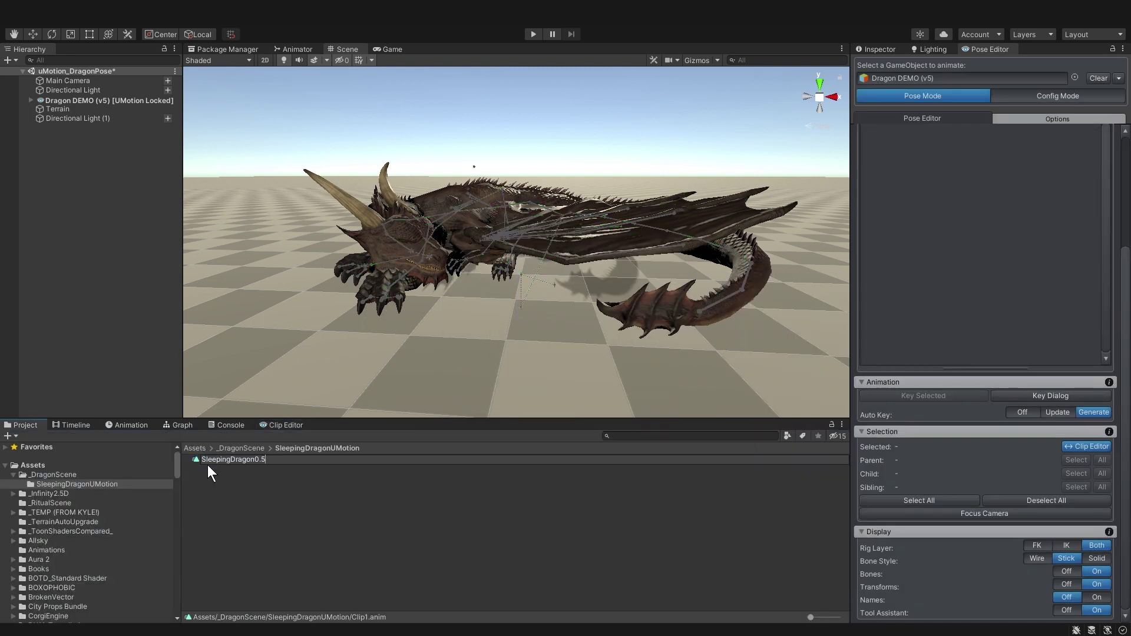
{"action": "key", "text": "Return"}
Step: Sculpt soft mounds into the Terrain around the dragon with the Raise or Lower Terrain brush
{"action": "left_click", "coordinate": [281, 425]}
{"action": "left_click", "coordinate": [57, 109]}
{"action": "left_click", "coordinate": [875, 49]}
{"action": "left_click", "coordinate": [974, 166]}
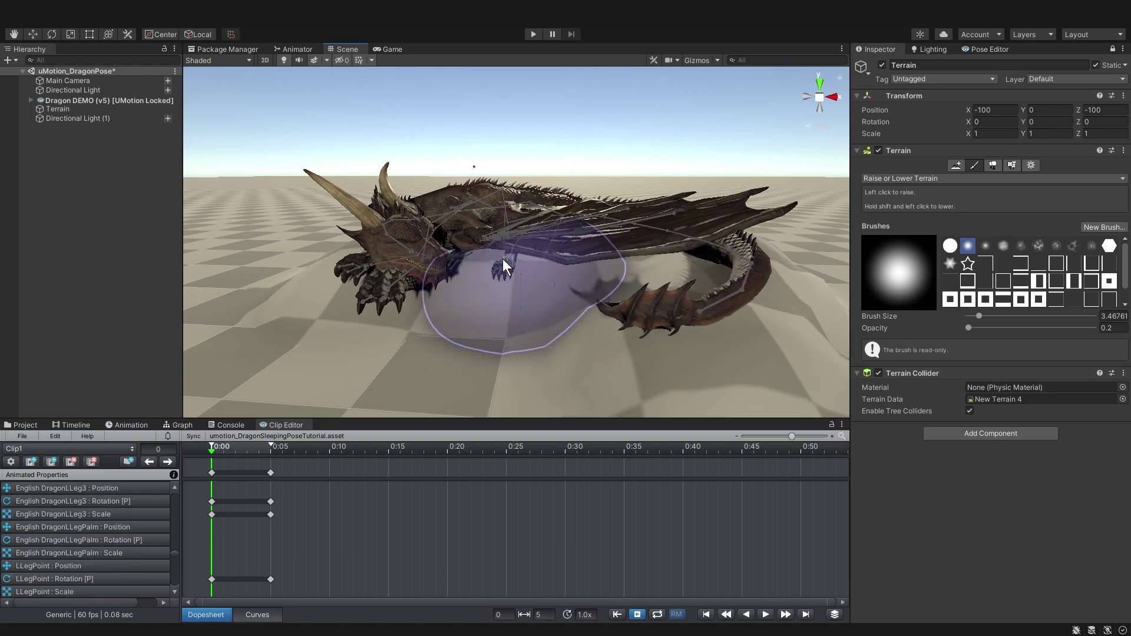
{"action": "mouse_move", "coordinate": [505, 276]}
{"action": "left_mouse_down", "text": "alt"}
{"action": "mouse_move", "coordinate": [389, 290]}
{"action": "mouse_move", "coordinate": [392, 364]}
{"action": "mouse_move", "coordinate": [543, 227]}
{"action": "mouse_move", "coordinate": [734, 262]}
{"action": "left_mouse_up", "text": "alt"}
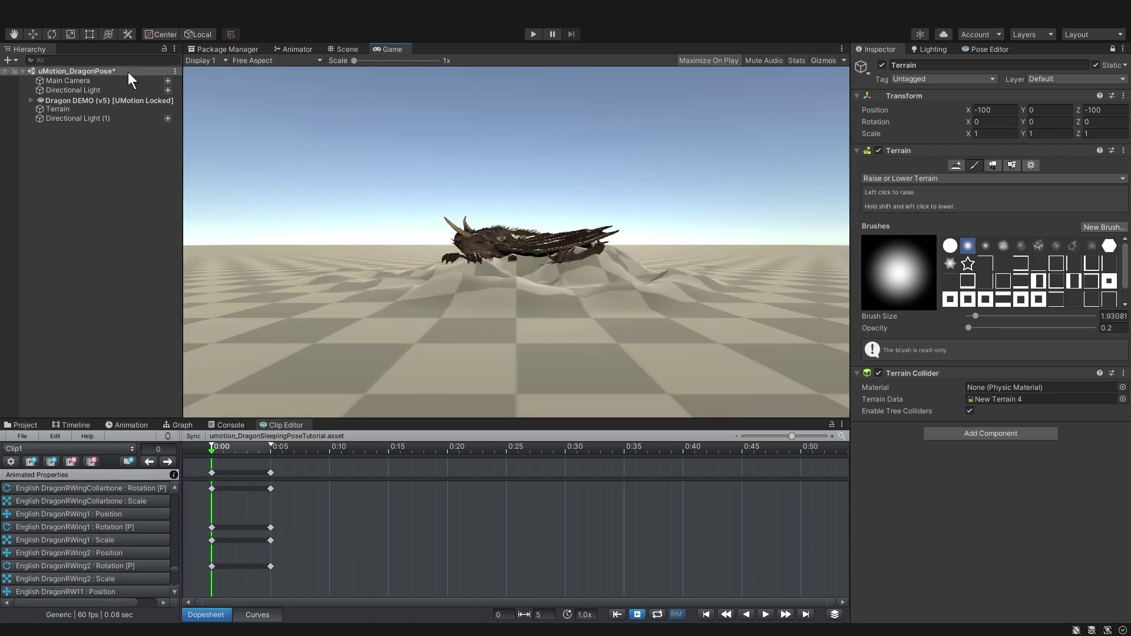
Step: Narrow the Main Camera's field of view to 25.4 to frame the sleeping dragon more closely
{"action": "left_click", "coordinate": [68, 81]}
{"action": "key", "text": "ctrl+2"}
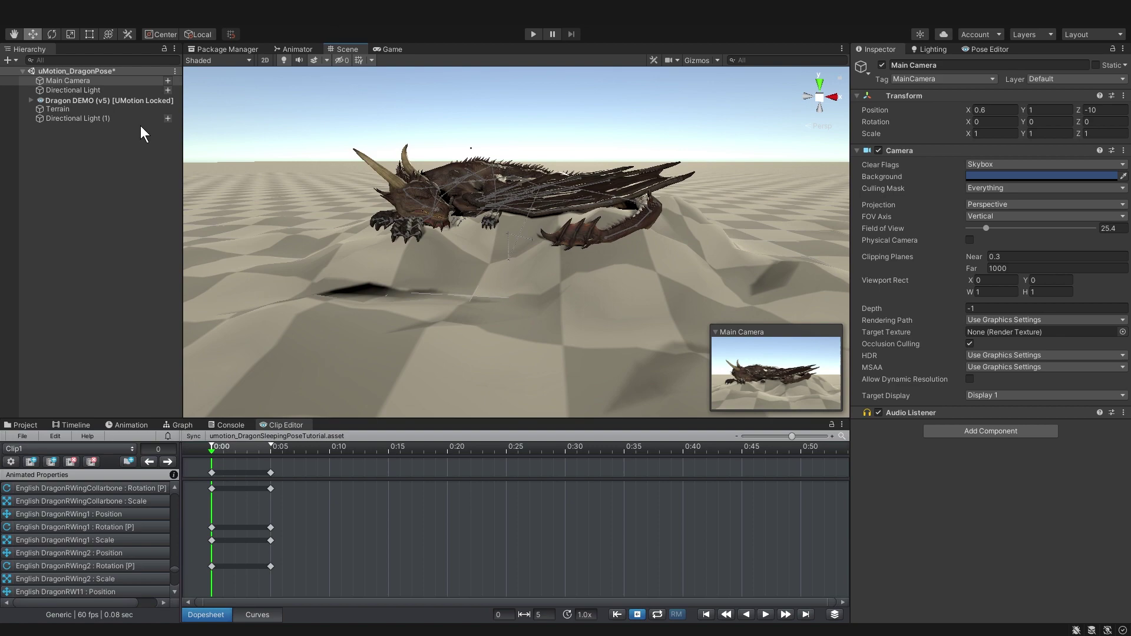
{"action": "left_click", "coordinate": [432, 259]}
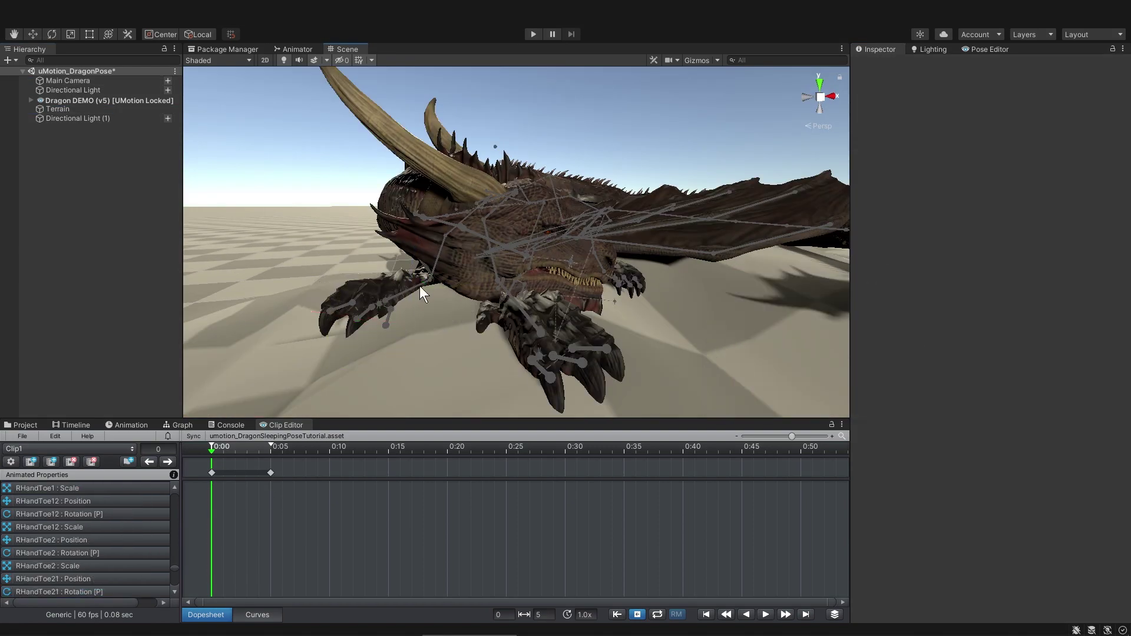
Step: Refine the dragon's head and front claws to rest on the uneven ground and move the Main Camera to 0.39, 1.23, -9.6
{"action": "left_click", "coordinate": [465, 253]}
{"action": "left_click_drag", "start_coordinate": [420, 285], "coordinate": [424, 202], "text": "alt"}
{"action": "left_click", "coordinate": [422, 253]}
{"action": "left_click", "coordinate": [508, 263]}
{"action": "left_click", "coordinate": [386, 275]}
{"action": "scroll", "coordinate": [424, 202], "scroll_direction": "down", "scroll_amount": 5}
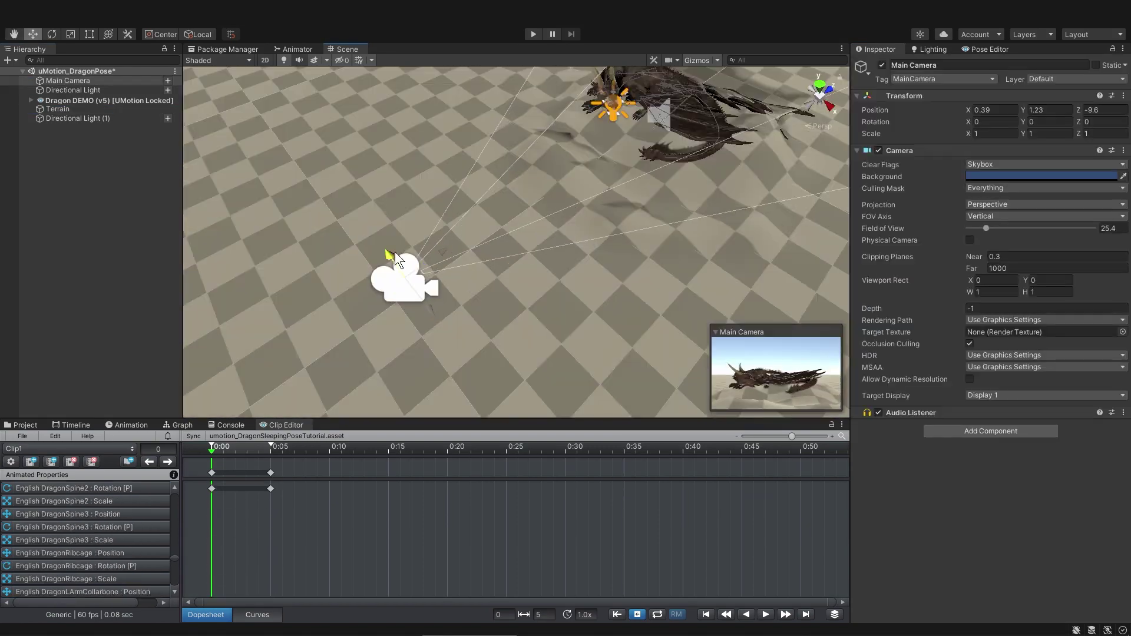
{"action": "middle_click_drag", "start_coordinate": [394, 253], "coordinate": [497, 271]}
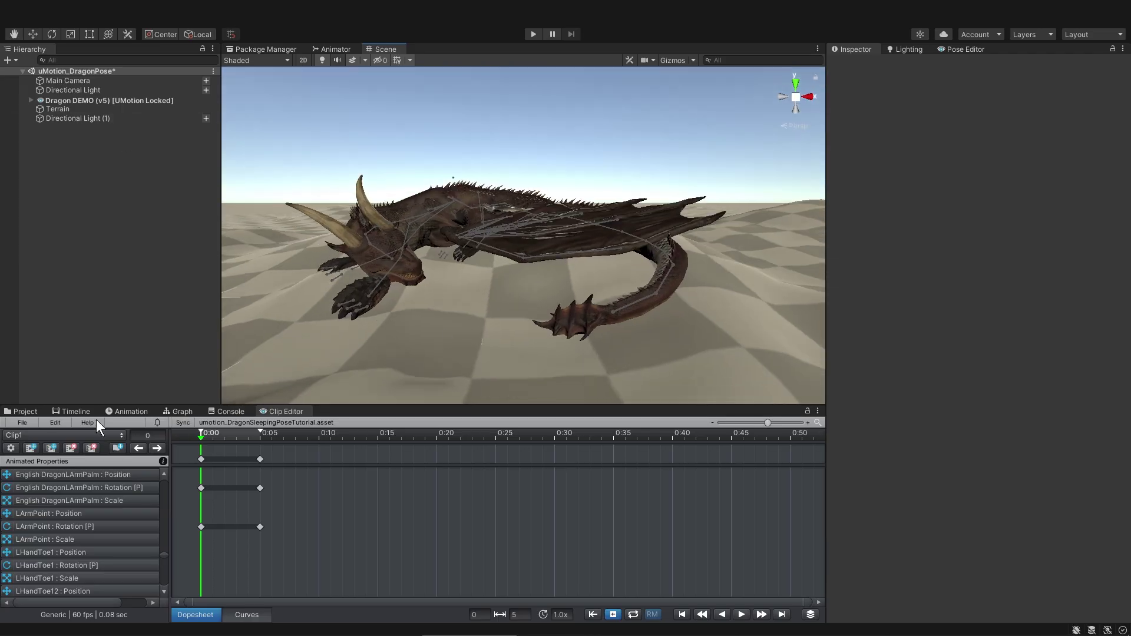
Step: Export the revised current clip and apply the BlackSkybox material from the _DragonScene folder as the scene's sky
{"action": "left_click", "coordinate": [22, 422]}
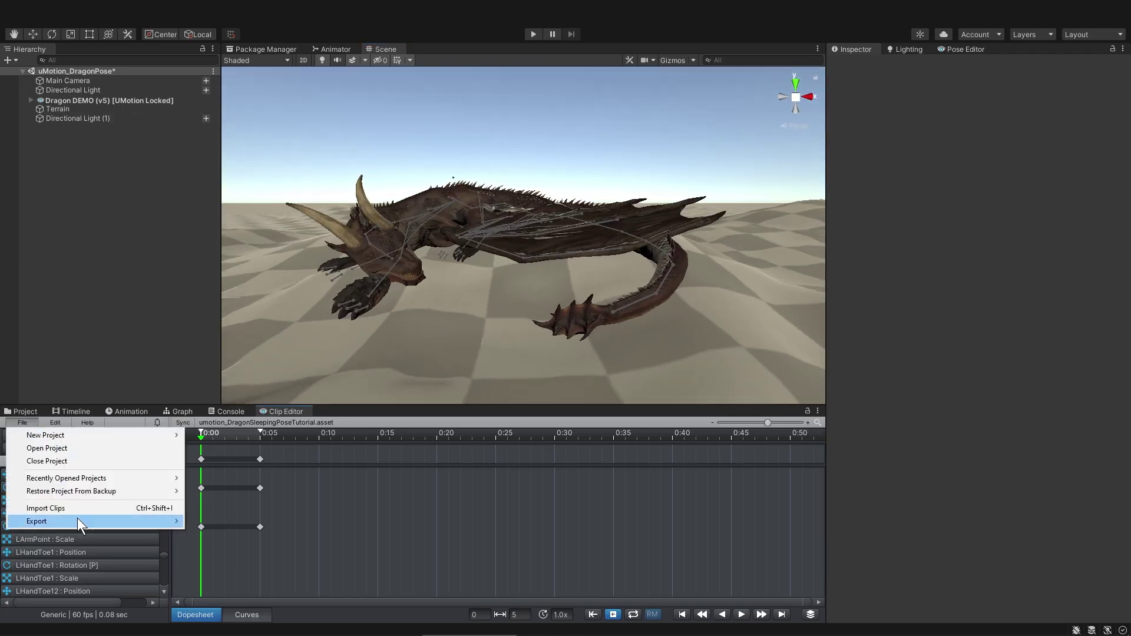
{"action": "left_click", "coordinate": [239, 521]}
{"action": "left_click", "coordinate": [23, 411]}
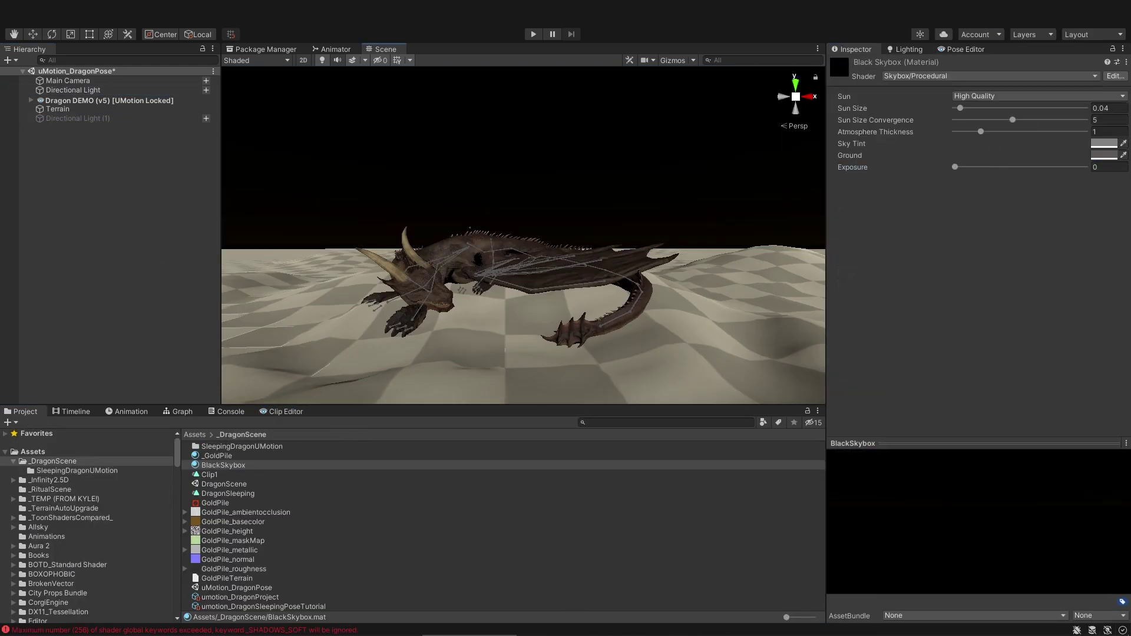
Step: Switch the Terrain brush to Paint Texture and add the gold pile terrain layer to cover the ground
{"action": "left_click", "coordinate": [963, 166]}
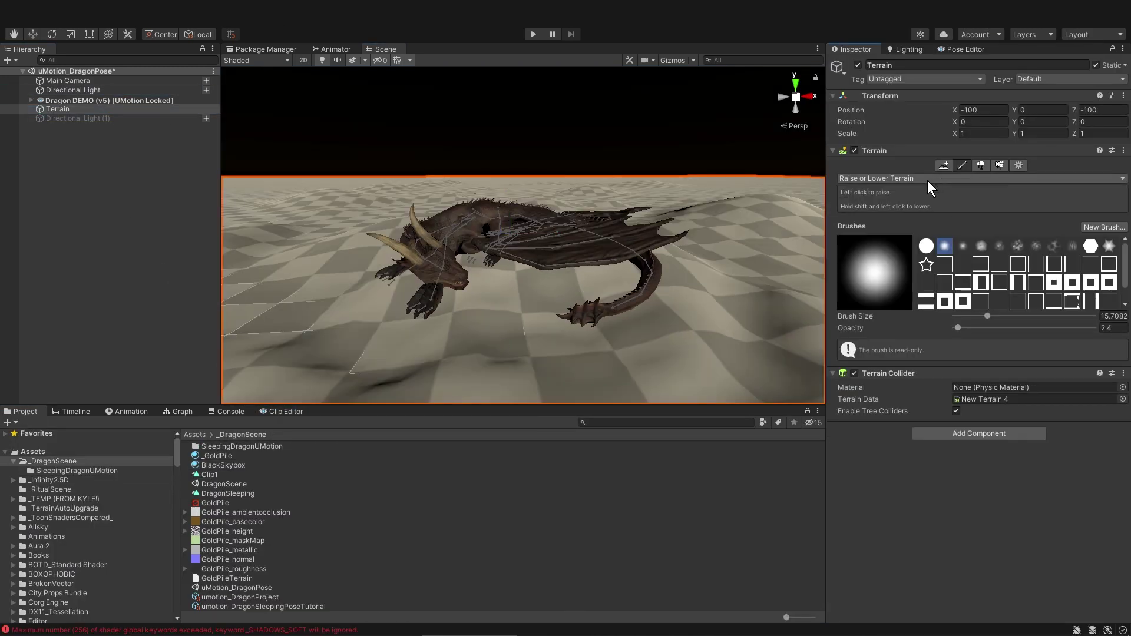
{"action": "left_click", "coordinate": [992, 179]}
{"action": "left_click", "coordinate": [909, 218]}
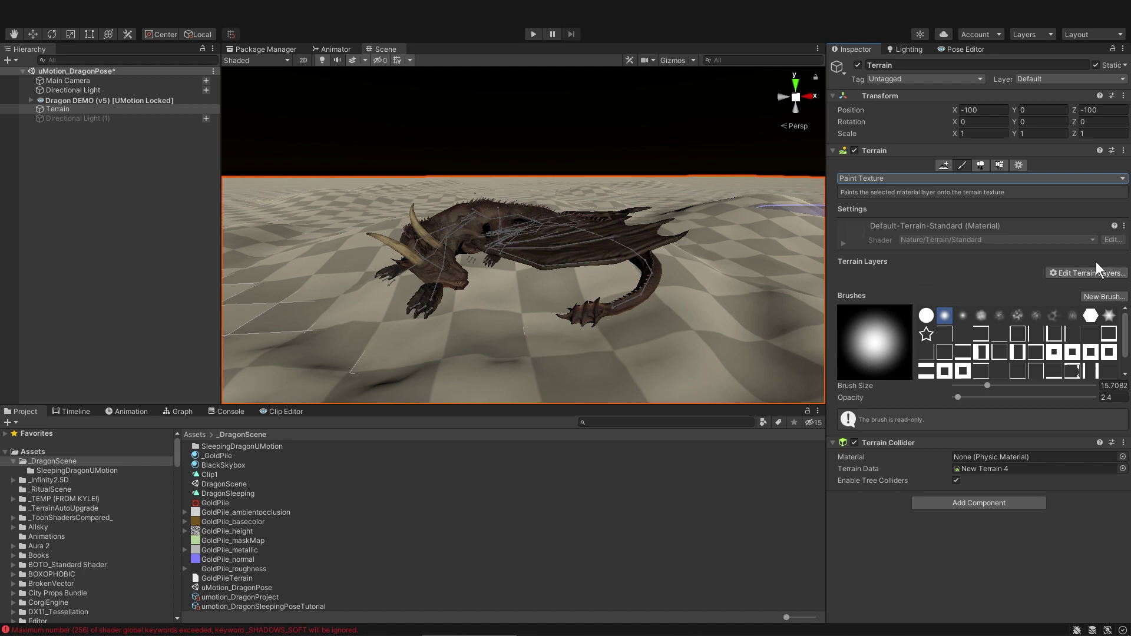
{"action": "left_click", "coordinate": [1080, 273]}
{"action": "left_click", "coordinate": [1073, 285]}
{"action": "double_click", "coordinate": [812, 207]}
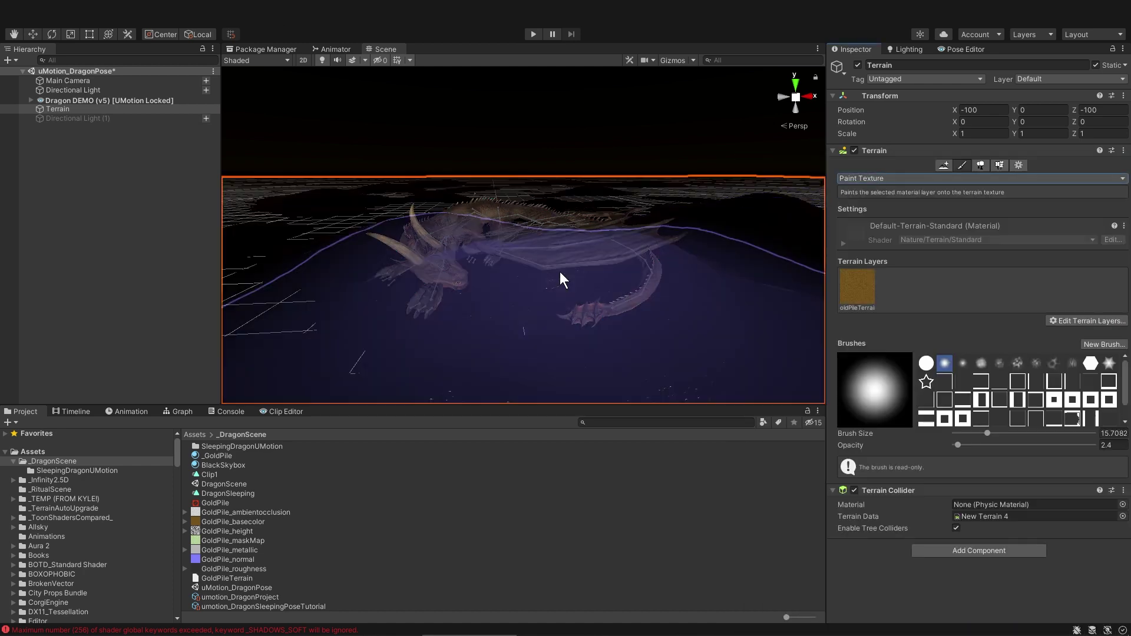
Step: Rotate the Directional Light to 53.432, -3.214, -5.082 and adjust the Terrain's gold layer for a brighter ground
{"action": "middle_click_drag", "start_coordinate": [560, 271], "coordinate": [649, 169]}
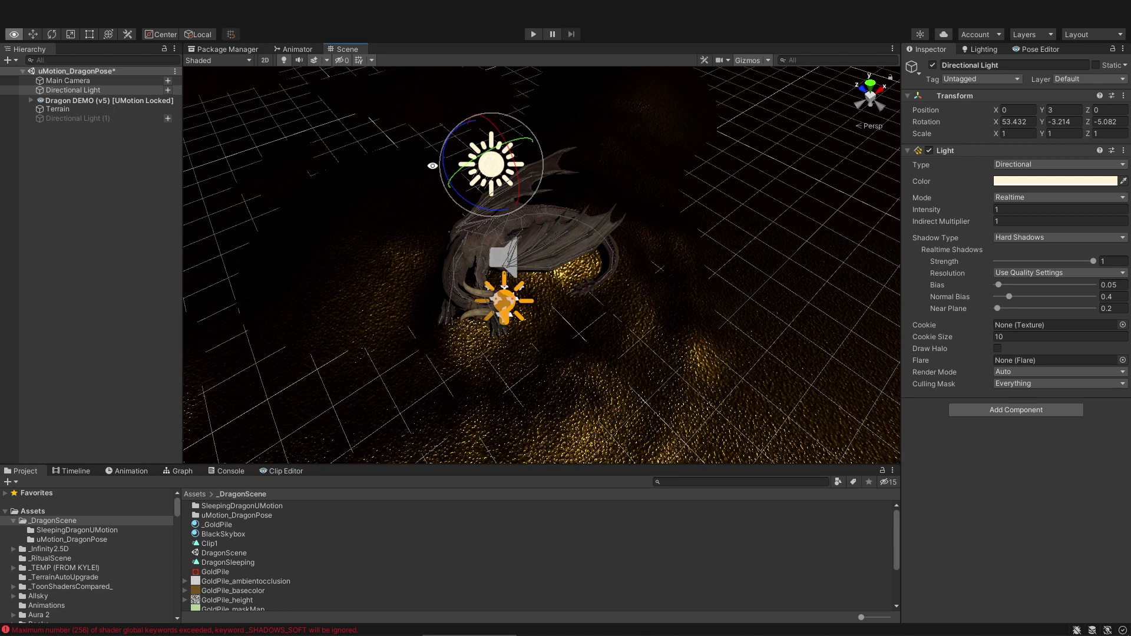
{"action": "left_click_drag", "start_coordinate": [506, 118], "coordinate": [509, 149]}
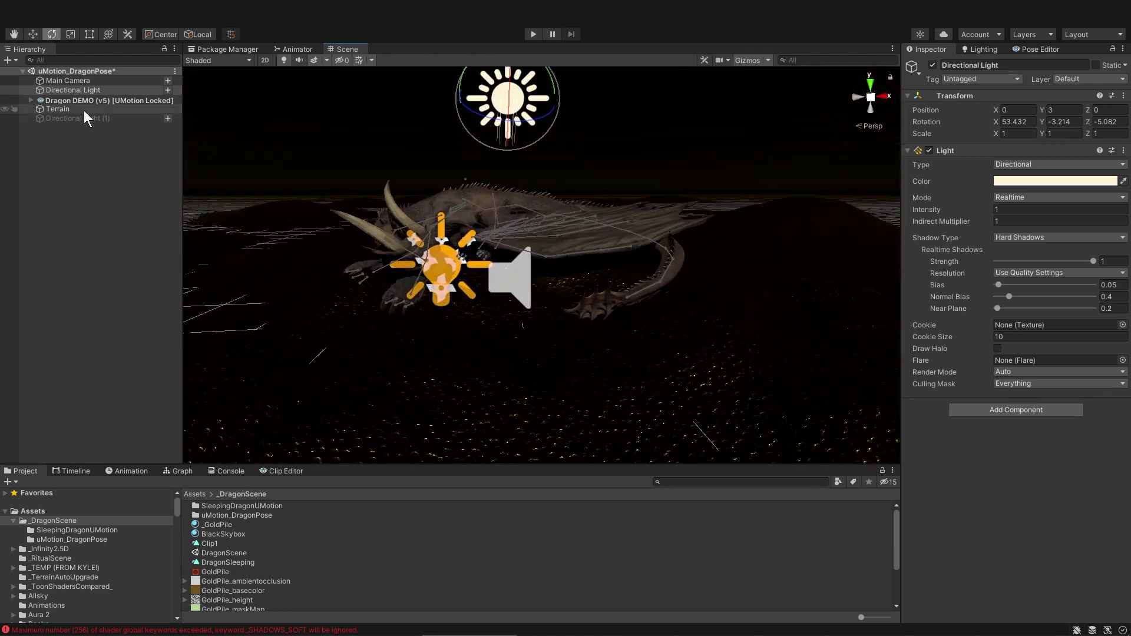
{"action": "left_click", "coordinate": [57, 109]}
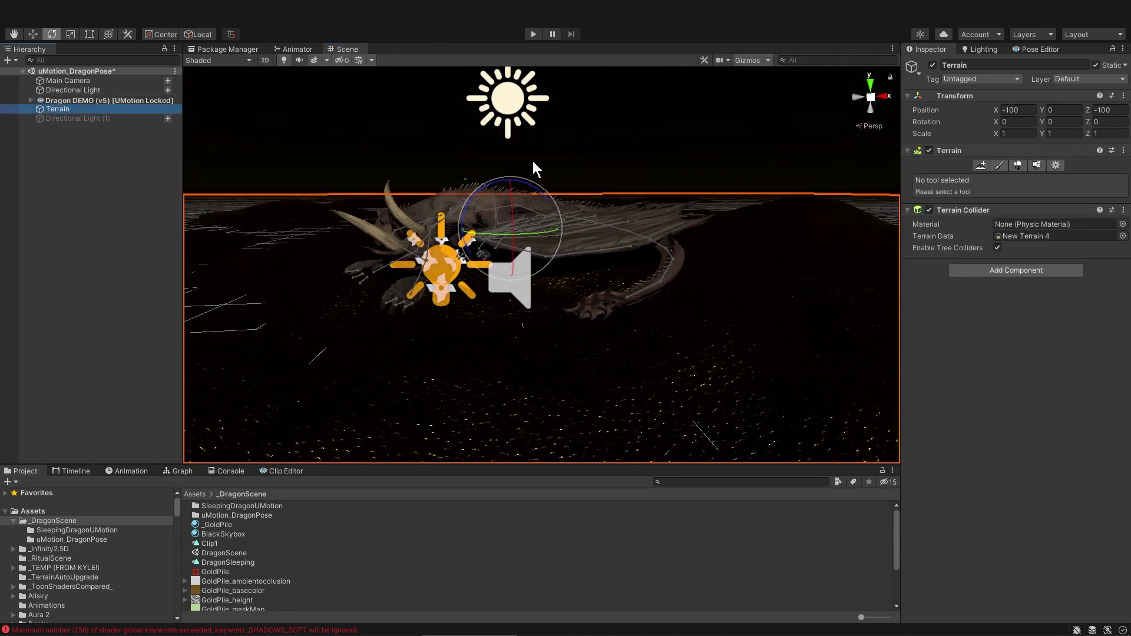
{"action": "left_click", "coordinate": [999, 165]}
{"action": "scroll", "coordinate": [1042, 446], "scroll_direction": "down", "scroll_amount": 3}
{"action": "mouse_move", "coordinate": [1064, 434]}
{"action": "left_mouse_down"}
{"action": "mouse_move", "coordinate": [1025, 436]}
{"action": "mouse_move", "coordinate": [1052, 436]}
{"action": "left_mouse_up"}
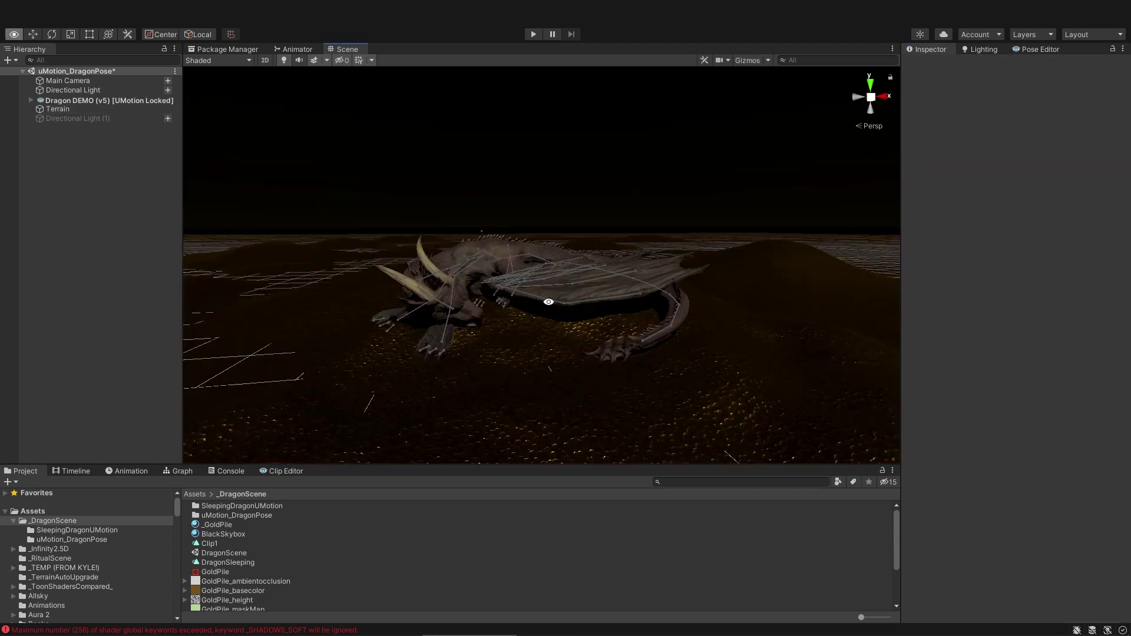
{"action": "scroll", "coordinate": [552, 305], "scroll_direction": "up", "scroll_amount": 3}
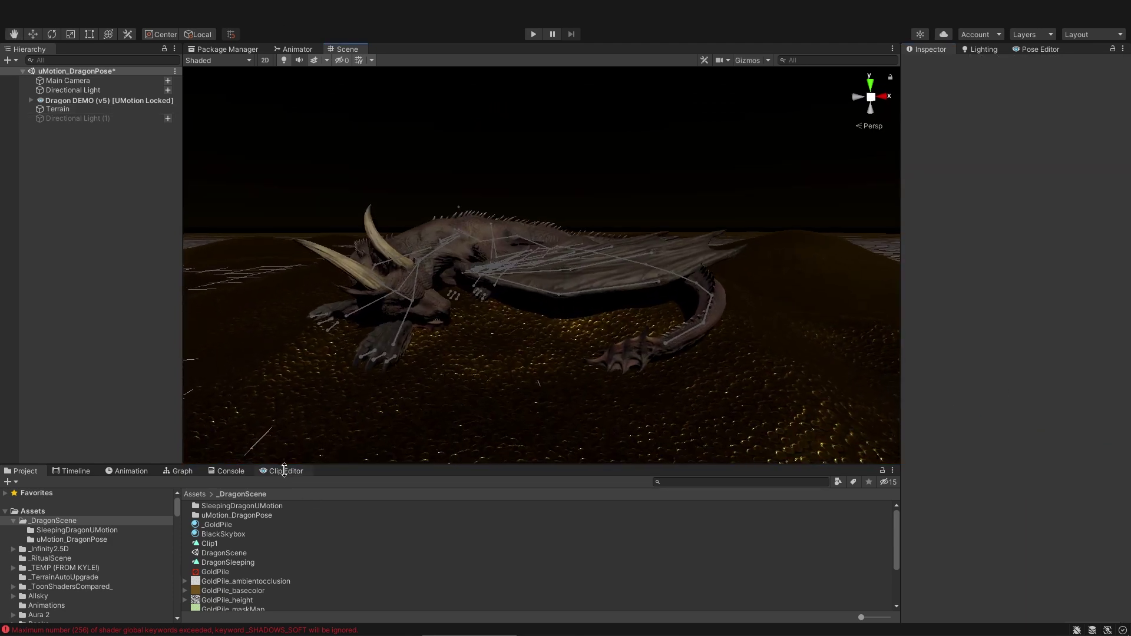
Step: Close the UMotion project to release the dragon from pose editing
{"action": "left_click", "coordinate": [283, 473]}
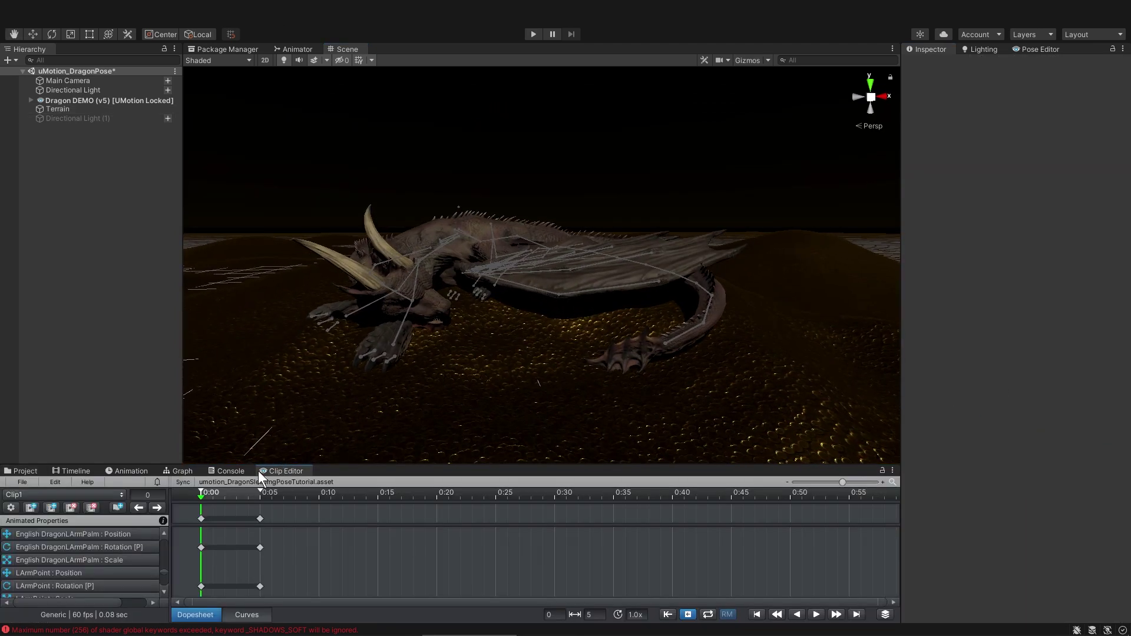
{"action": "left_click", "coordinate": [23, 482]}
{"action": "left_click", "coordinate": [47, 521]}
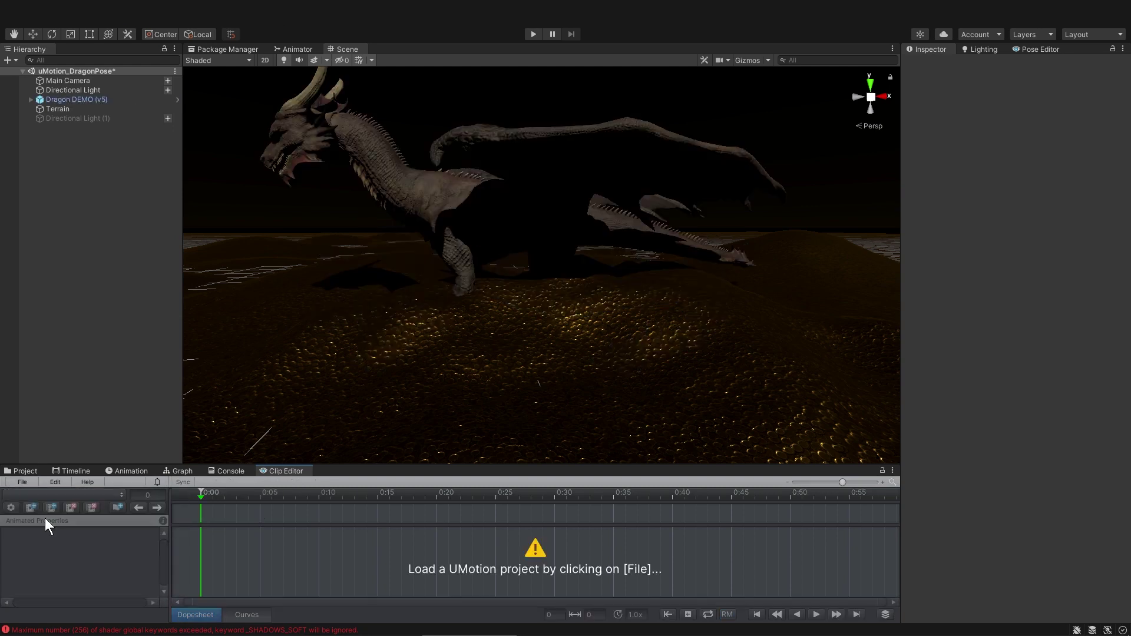
Step: Add the SleepingDragon1.0 clip as a state in the Base Layer of the Dragon DEMO (v5) Animator controller
{"action": "left_click", "coordinate": [136, 99]}
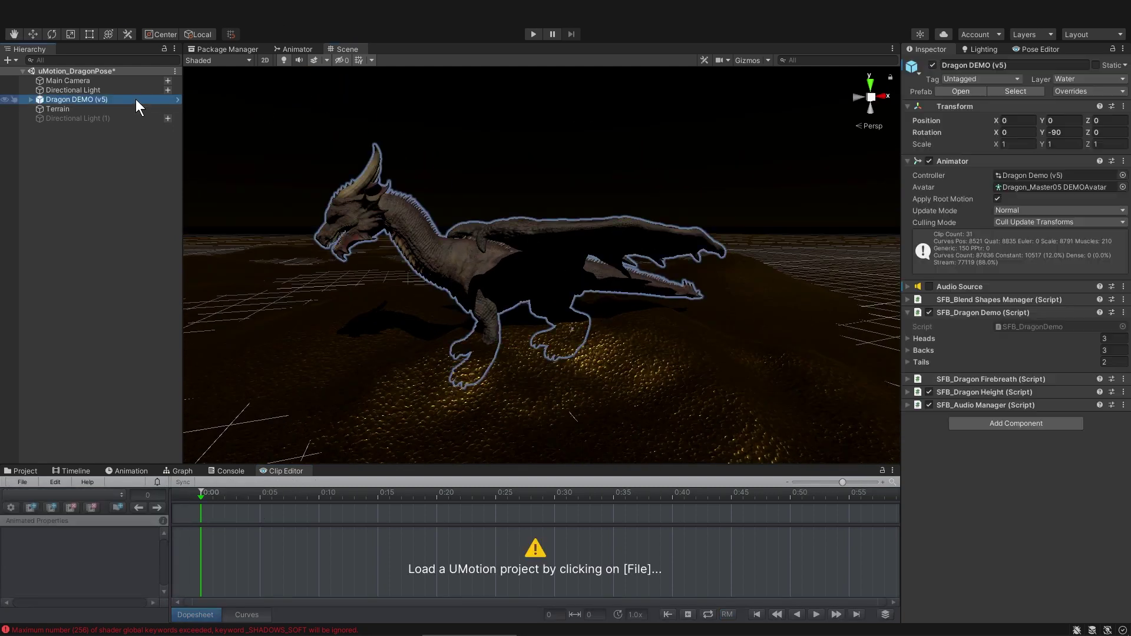
{"action": "left_click", "coordinate": [293, 48]}
{"action": "right_click", "coordinate": [615, 217]}
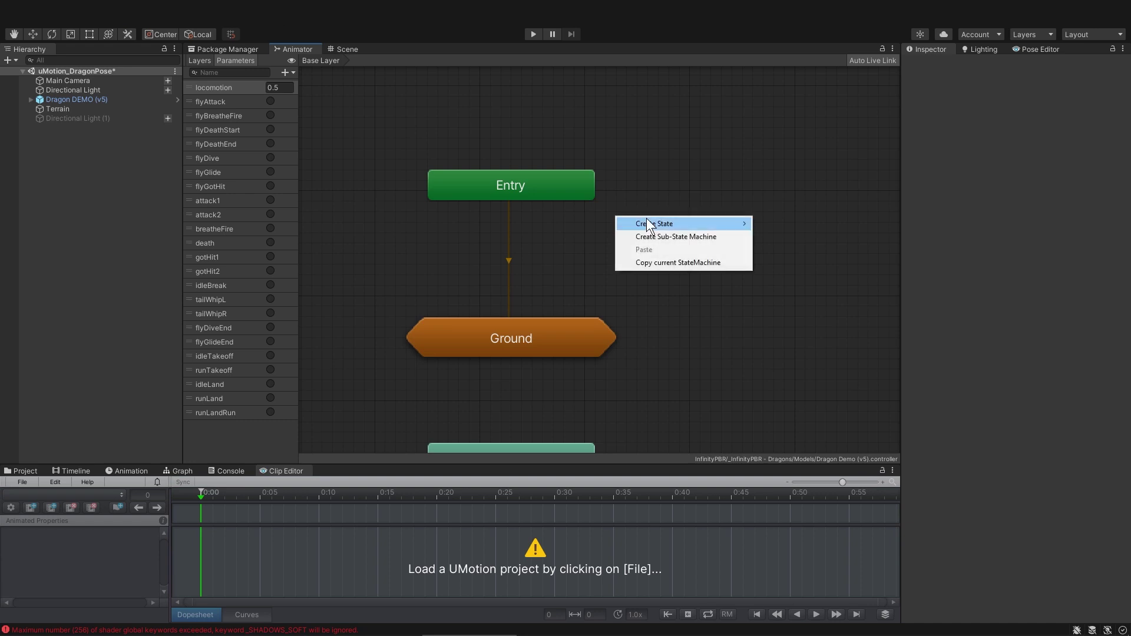
{"action": "mouse_move", "coordinate": [647, 223]}
{"action": "left_click", "coordinate": [783, 226]}
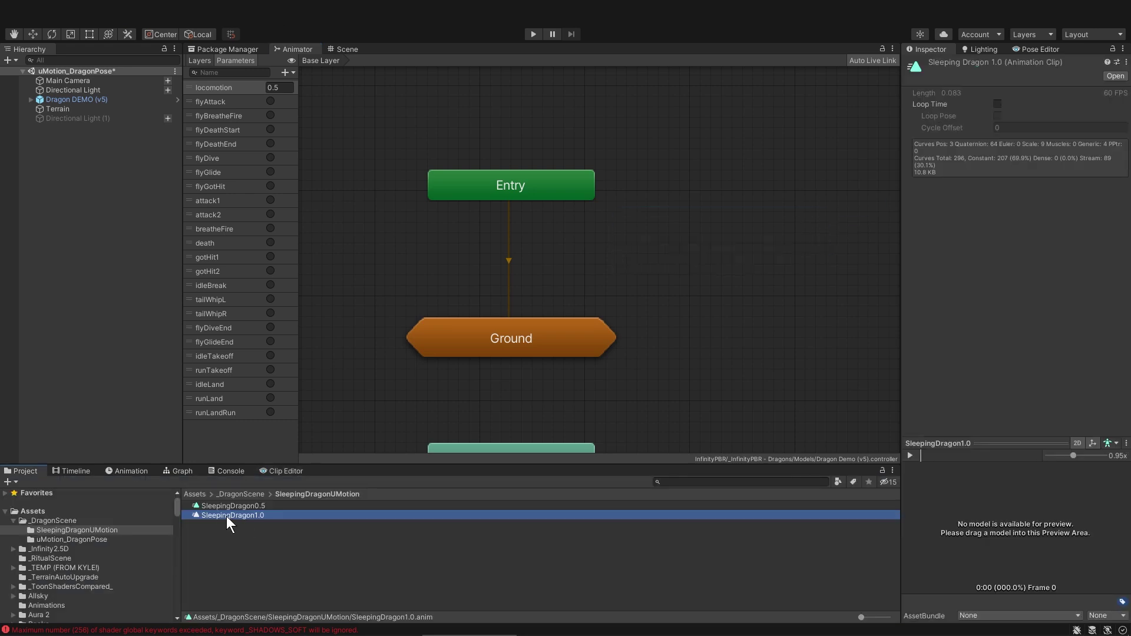
{"action": "left_click_drag", "start_coordinate": [227, 516], "coordinate": [653, 228]}
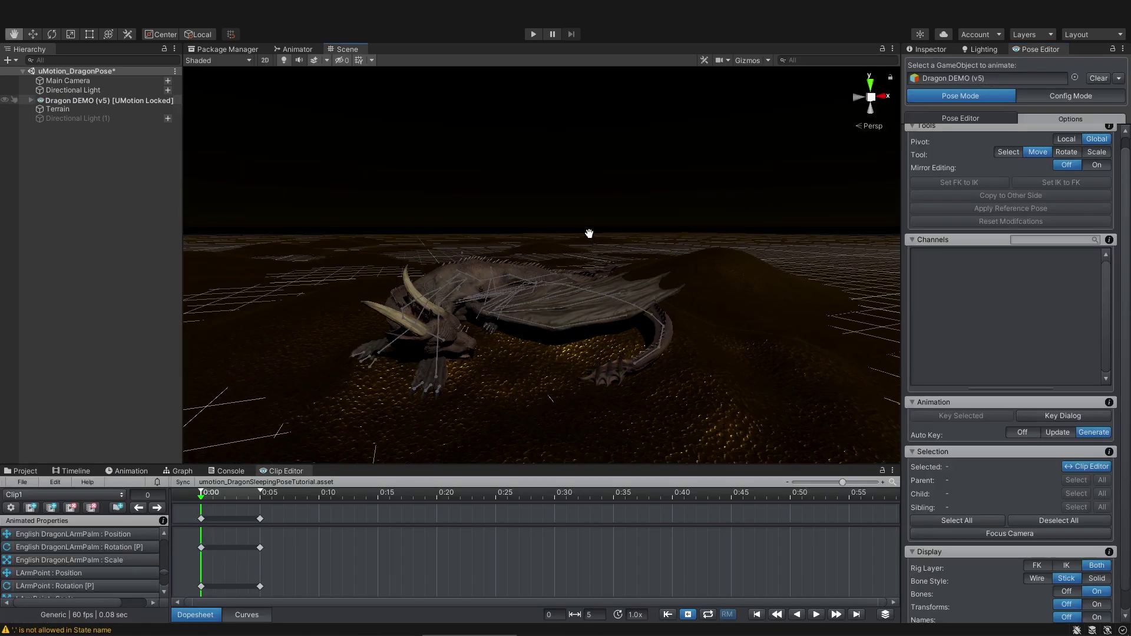
Step: Compare the two sleeping poses by scrubbing between frames 0 and 5 and selecting each frame's keyframes
{"action": "left_click", "coordinate": [201, 519]}
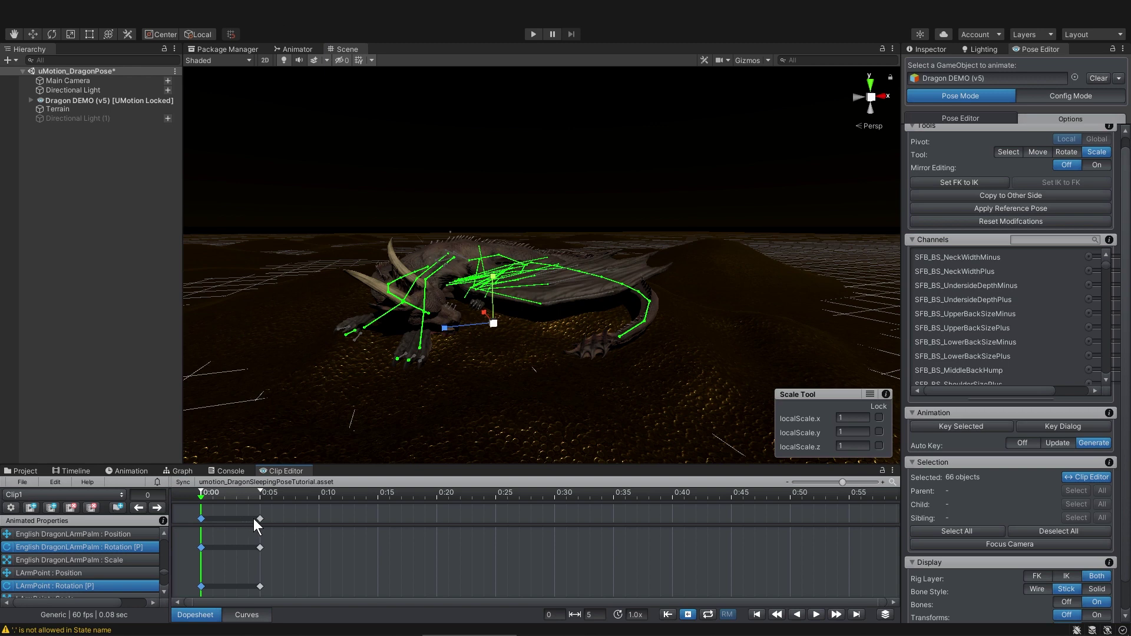
{"action": "left_click_drag", "start_coordinate": [243, 495], "coordinate": [255, 496]}
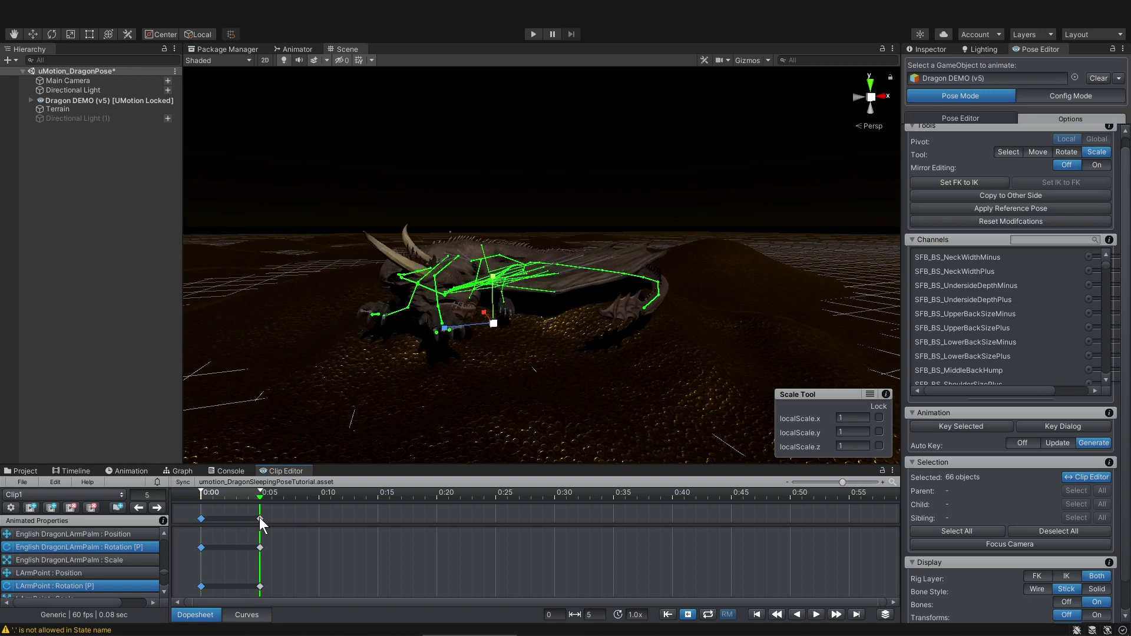
{"action": "left_click", "coordinate": [259, 517]}
{"action": "key", "text": "e"}
{"action": "left_click_drag", "start_coordinate": [240, 494], "coordinate": [190, 495]}
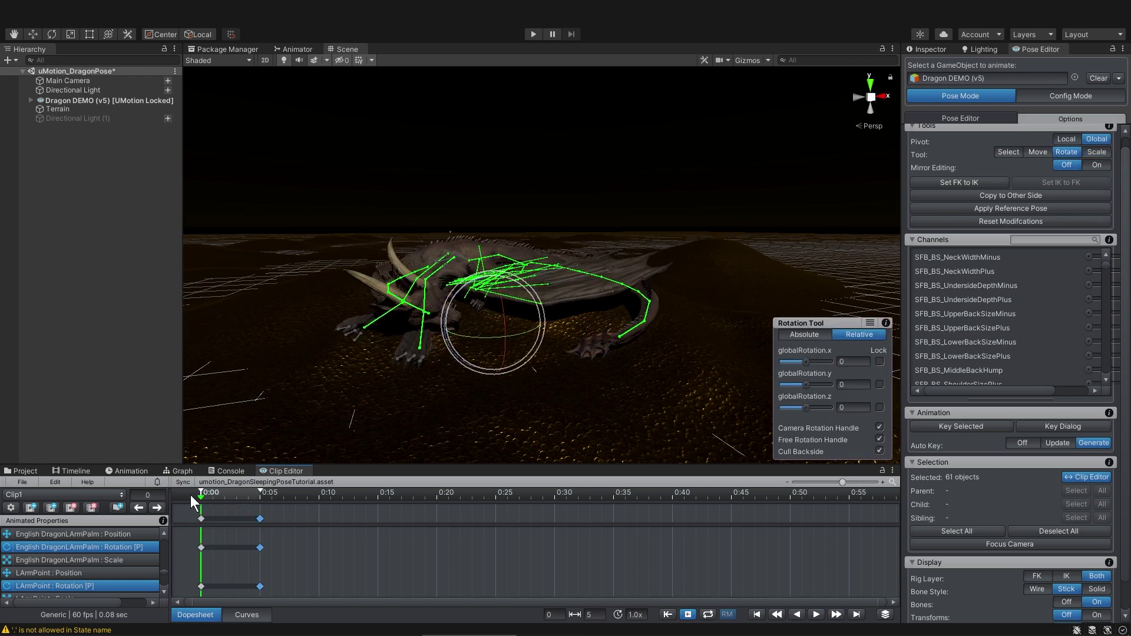
{"action": "left_click", "coordinate": [225, 495]}
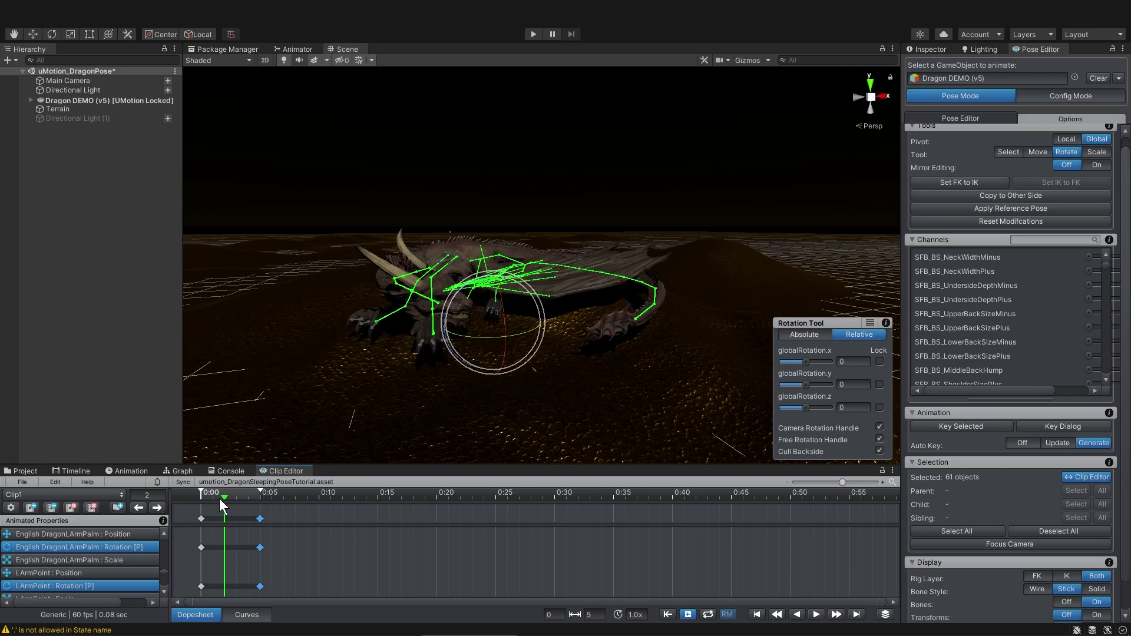
{"action": "left_click_drag", "start_coordinate": [219, 499], "coordinate": [264, 499]}
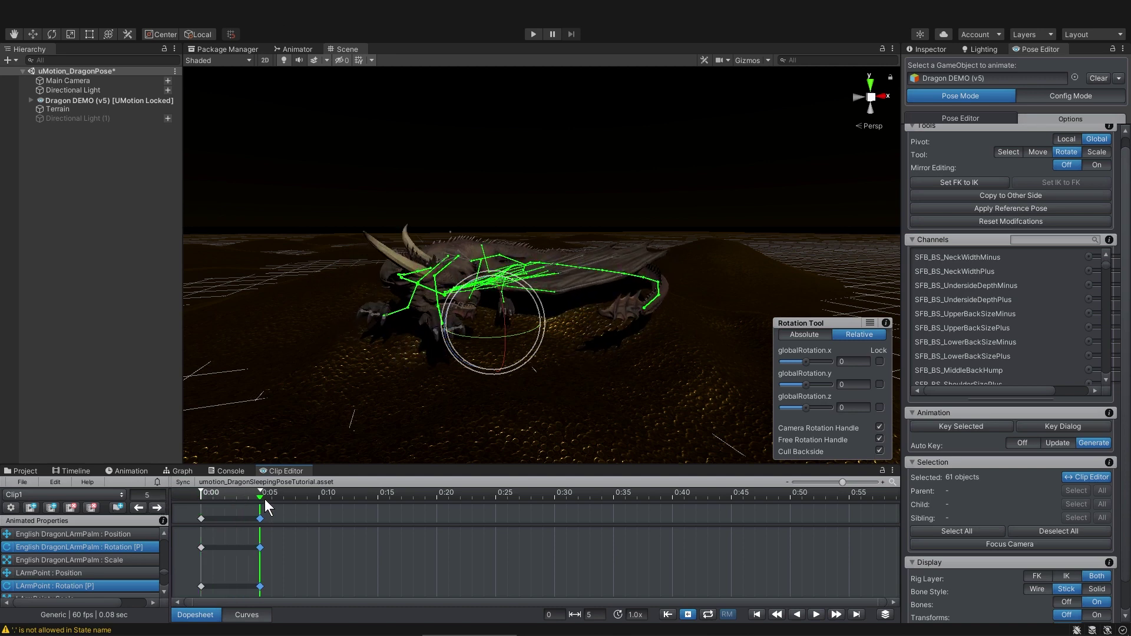
{"action": "left_click", "coordinate": [202, 518]}
{"action": "key", "text": "r"}
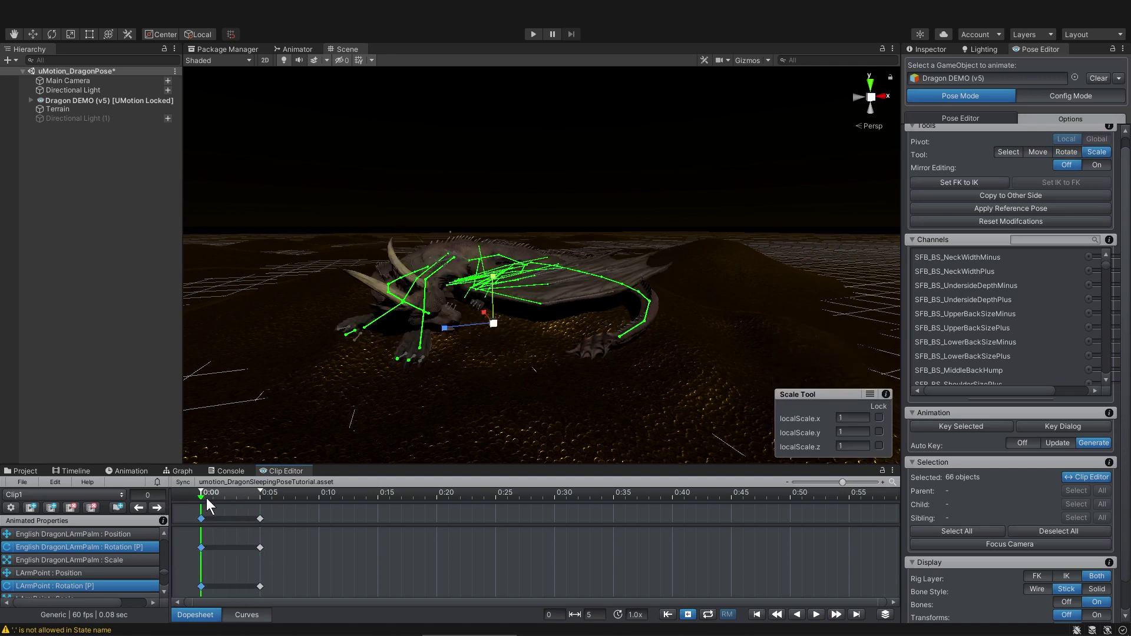
{"action": "left_click_drag", "start_coordinate": [207, 498], "coordinate": [260, 493]}
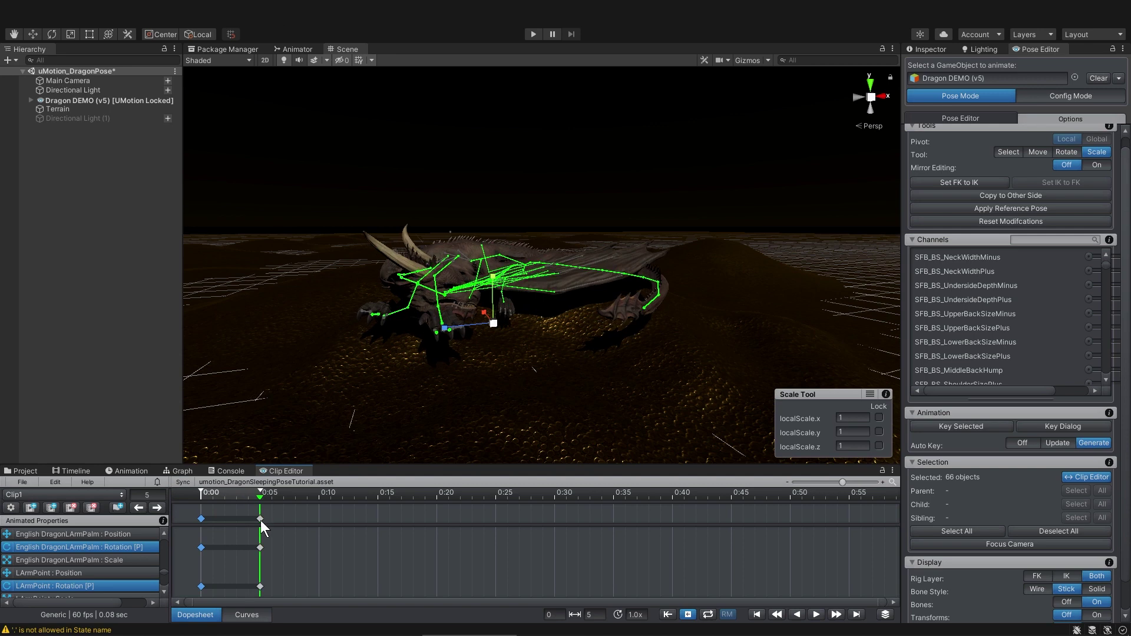
{"action": "left_click", "coordinate": [260, 519]}
Step: Export the current clip containing the poses at frames 0 and 5
{"action": "left_click", "coordinate": [23, 482]}
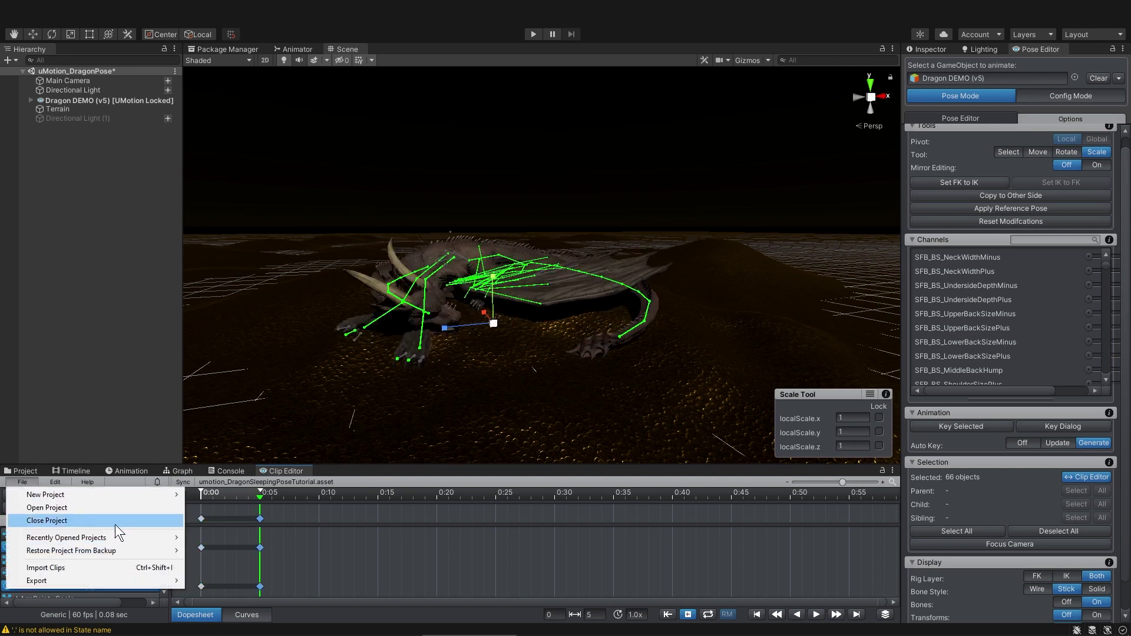
{"action": "mouse_move", "coordinate": [131, 577]}
{"action": "left_click", "coordinate": [264, 578]}
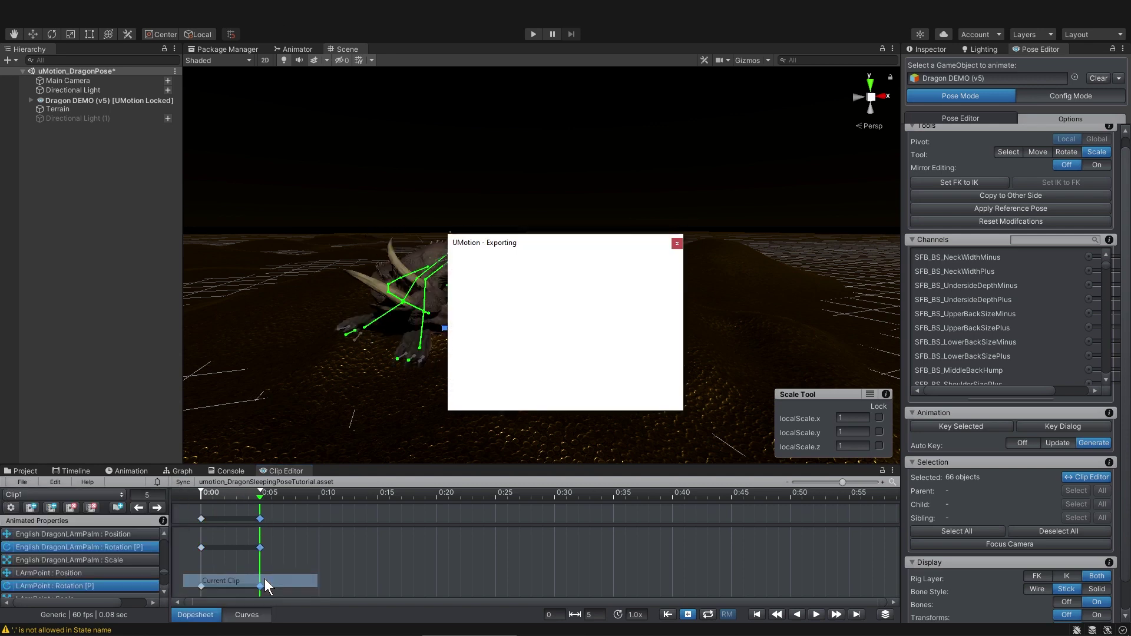
Step: Review the UMotion project's export settings and the settings of the current clip
{"action": "left_click", "coordinate": [29, 507]}
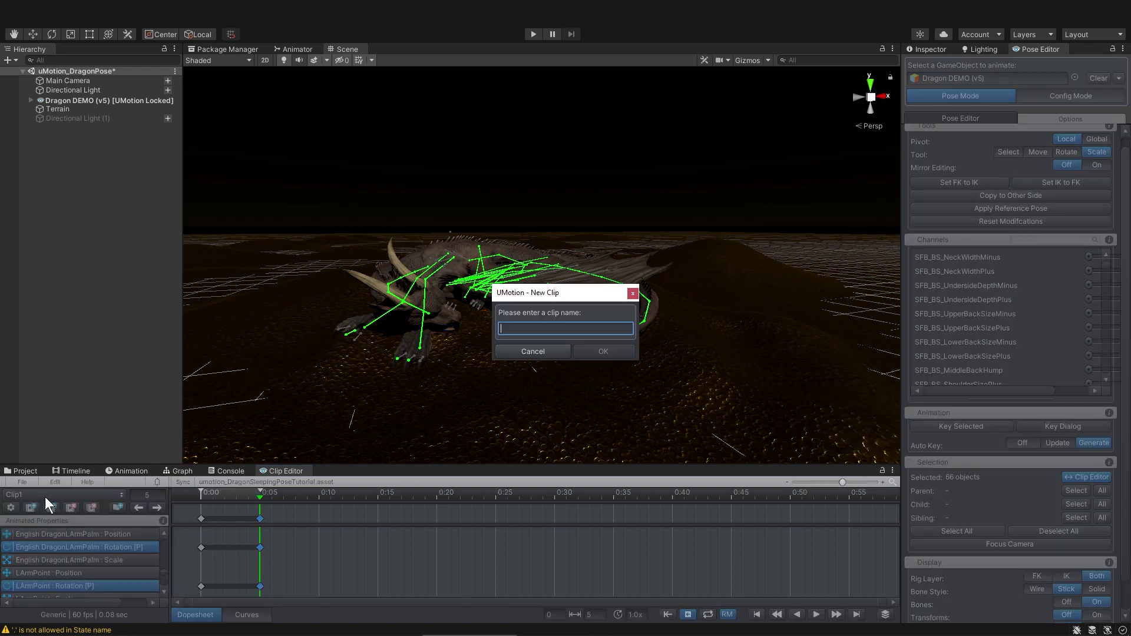
{"action": "left_click", "coordinate": [524, 350]}
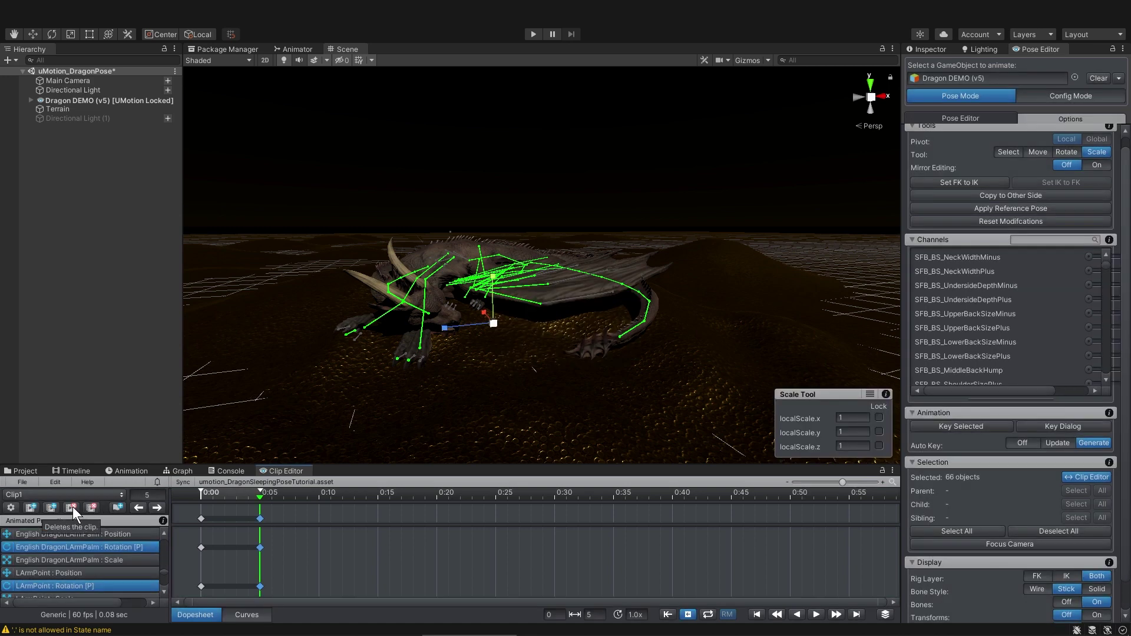
{"action": "left_click", "coordinate": [9, 507]}
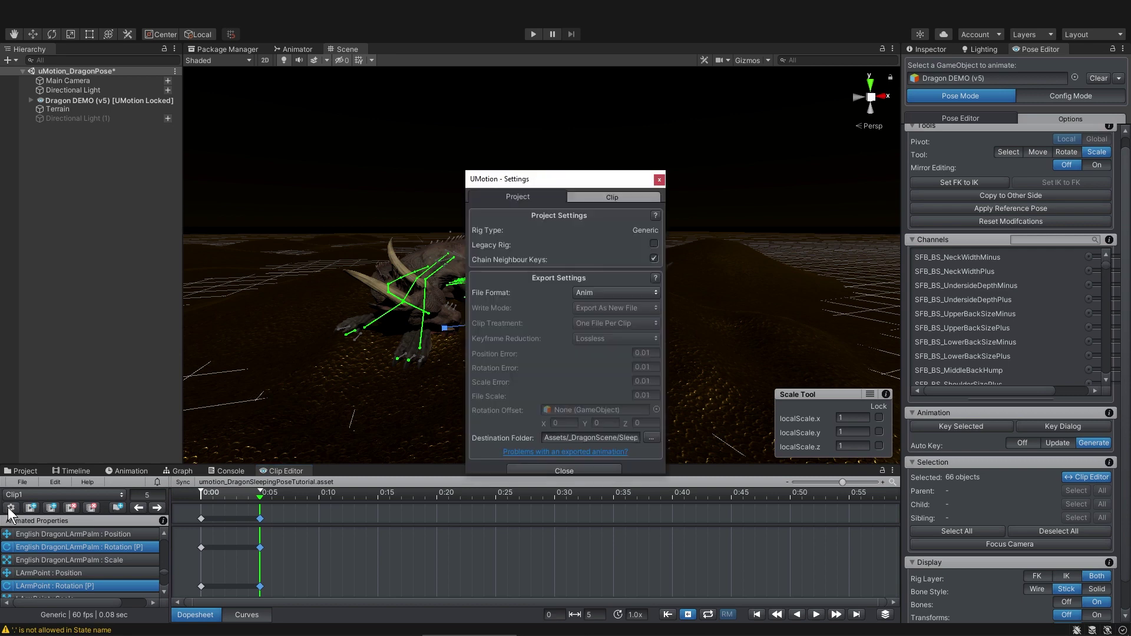
{"action": "left_click", "coordinate": [619, 199]}
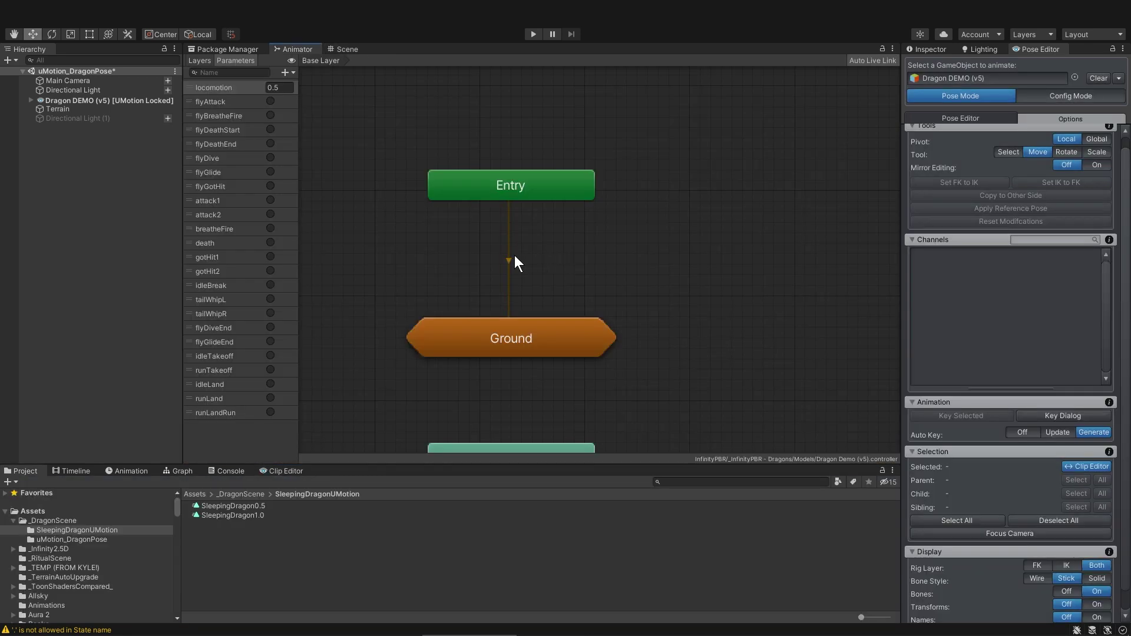
Step: Add the SleepingDragon1.0 clip to the Base Layer and make it the state machine's default state
{"action": "left_click", "coordinate": [510, 262]}
{"action": "left_click_drag", "start_coordinate": [246, 516], "coordinate": [613, 261]}
{"action": "left_click", "coordinate": [552, 189]}
{"action": "right_click", "coordinate": [552, 188]}
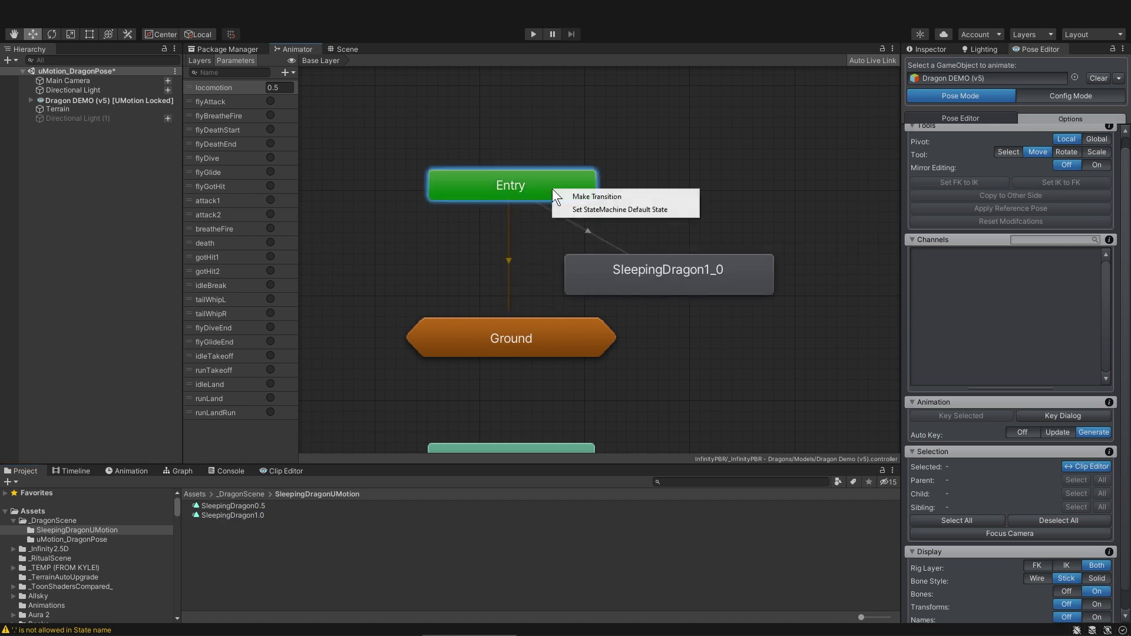
{"action": "left_click", "coordinate": [605, 210]}
{"action": "left_click", "coordinate": [652, 267]}
{"action": "left_click", "coordinate": [661, 278]}
{"action": "left_click_drag", "start_coordinate": [661, 278], "coordinate": [563, 259]}
Step: Close the UMotion project to release the dragon from pose editing so the scene can be played
{"action": "left_click", "coordinate": [347, 50]}
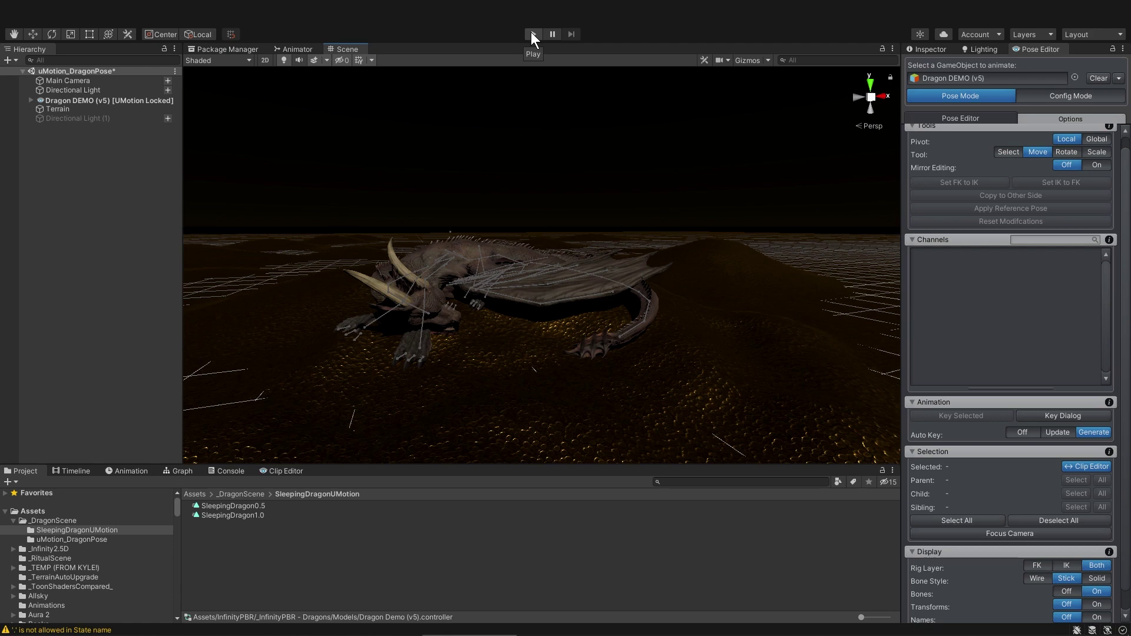
{"action": "left_click", "coordinate": [284, 471]}
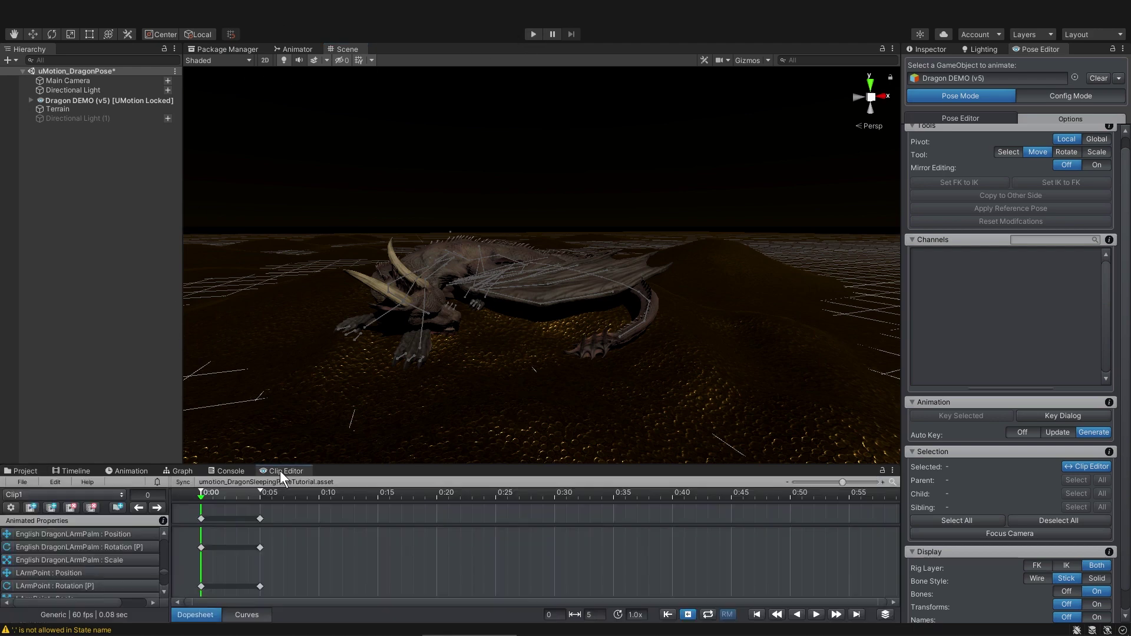
{"action": "left_click", "coordinate": [22, 483]}
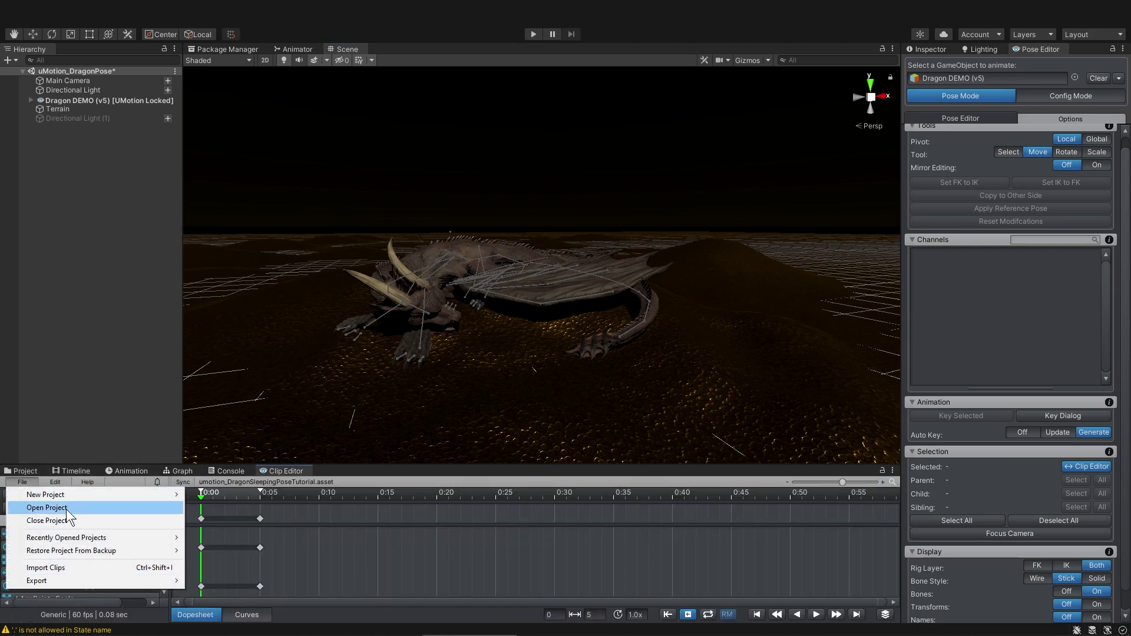
{"action": "left_click", "coordinate": [436, 223]}
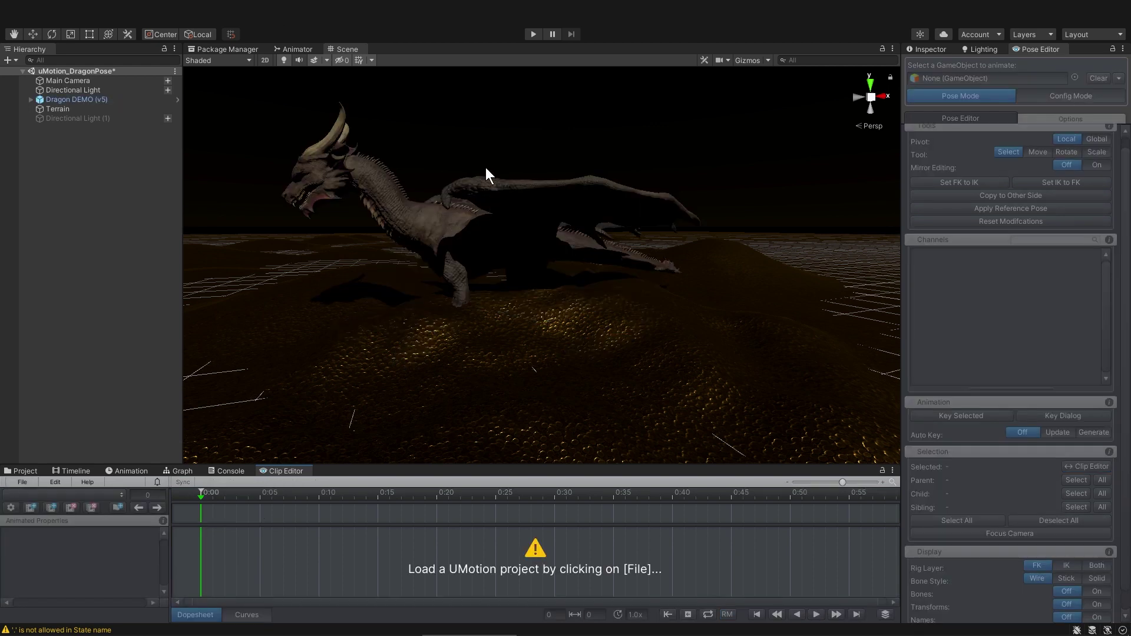
Step: Copy the posed Dragon DEMO (v5) during Play Mode, paste it into the stopped scene, and deactivate the original dragon
{"action": "left_click", "coordinate": [533, 34]}
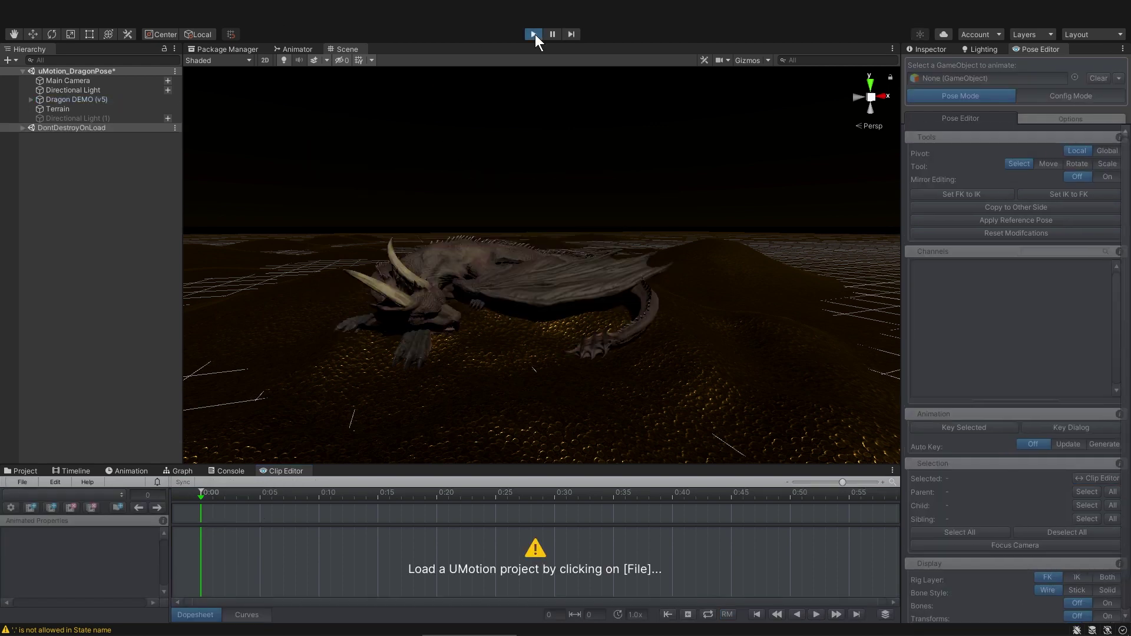
{"action": "left_click", "coordinate": [115, 100]}
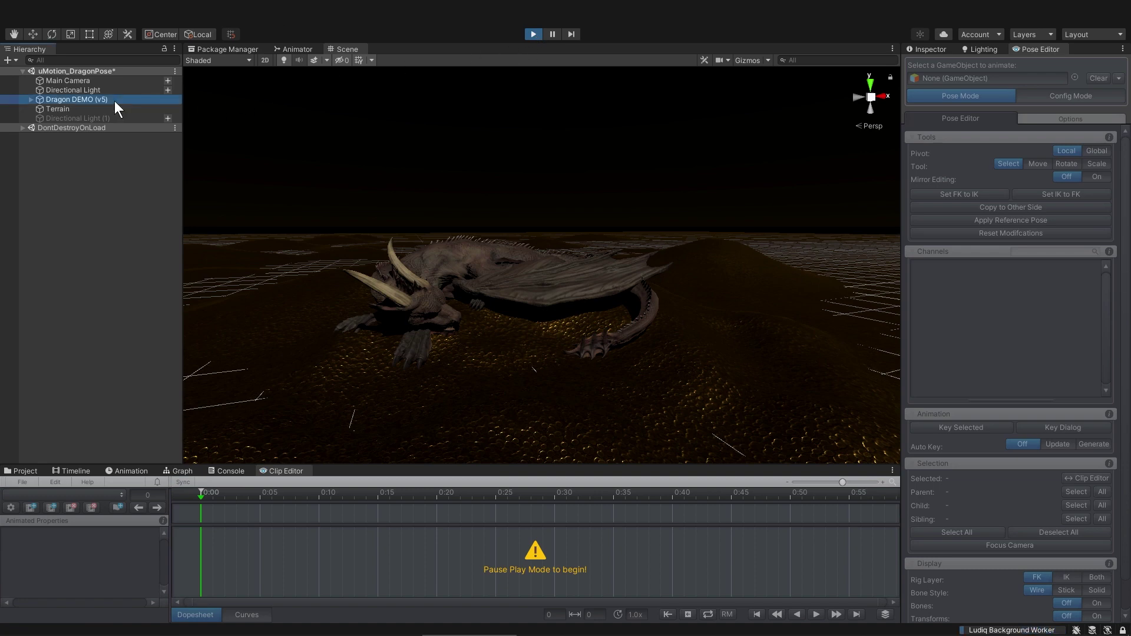
{"action": "left_click", "coordinate": [535, 34]}
{"action": "left_click", "coordinate": [536, 34]}
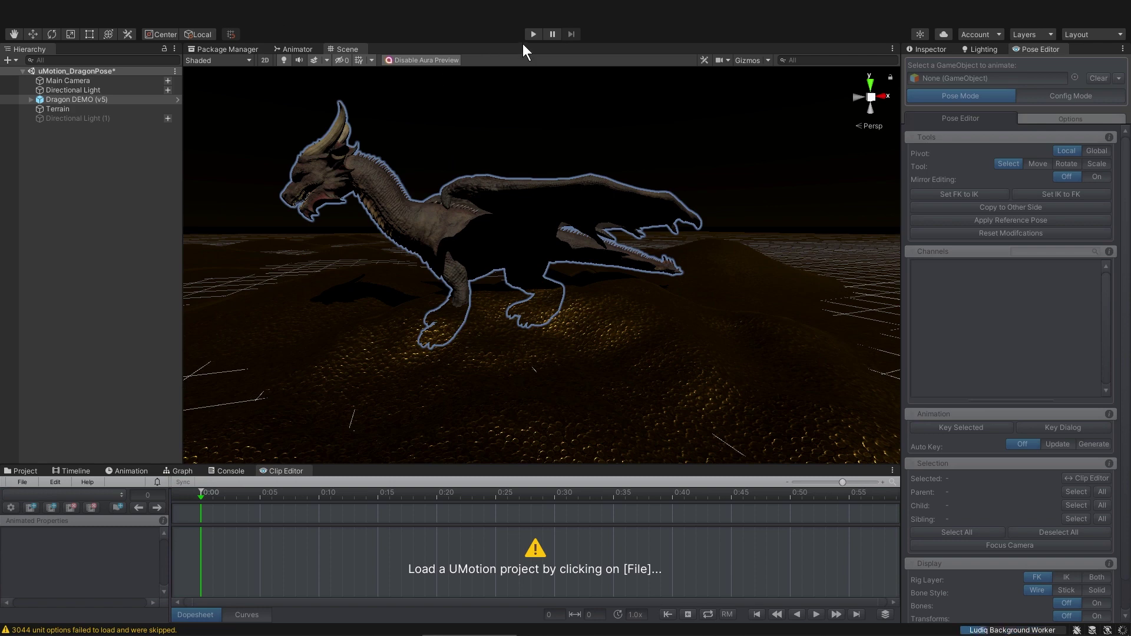
{"action": "left_click", "coordinate": [89, 169]}
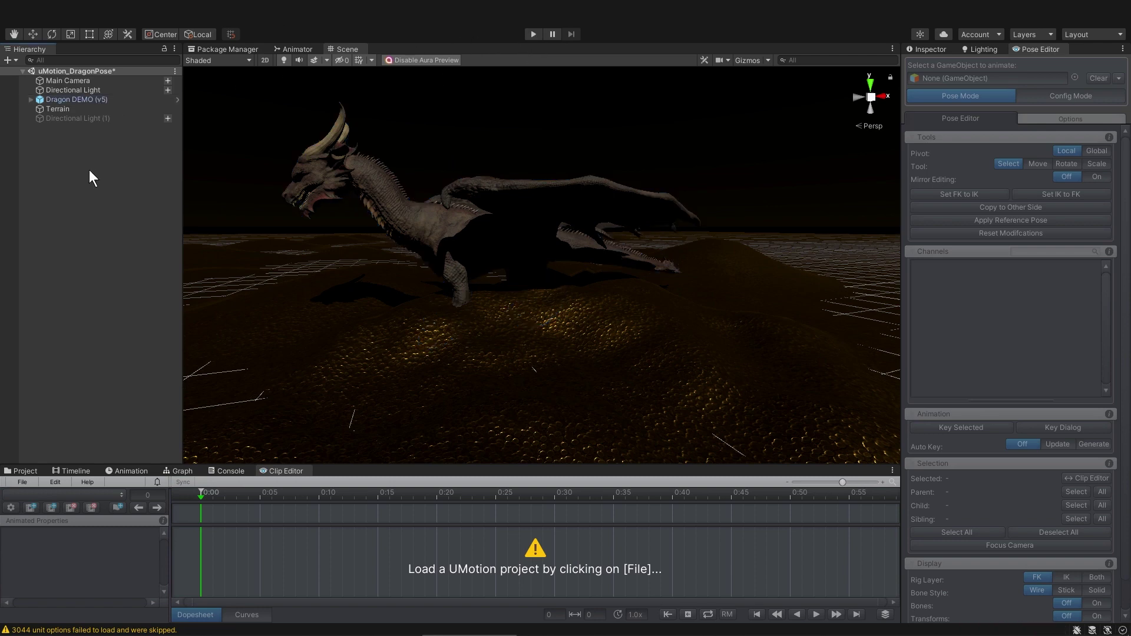
{"action": "key", "text": "ctrl+v"}
{"action": "left_click", "coordinate": [82, 100]}
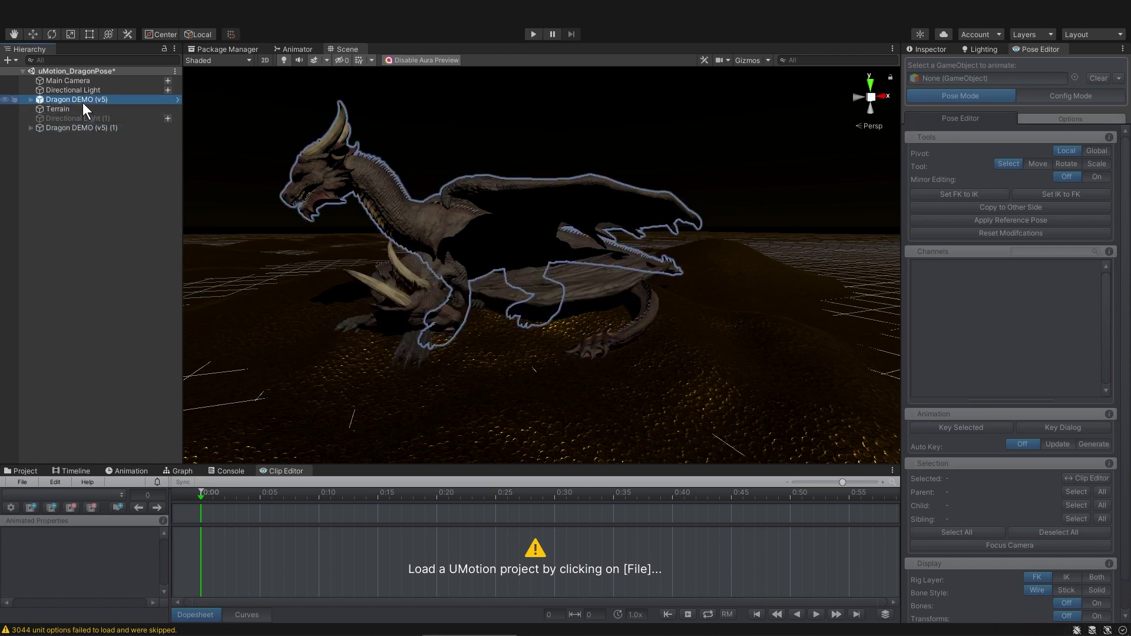
{"action": "key", "text": "alt+shift+a"}
Step: Select the gold terrain and set its paint tool to Smooth Height for the ground around the sleeping dragon
{"action": "left_click", "coordinate": [661, 247]}
{"action": "mouse_move", "coordinate": [661, 246]}
{"action": "left_mouse_down", "text": "alt"}
{"action": "mouse_move", "coordinate": [652, 235]}
{"action": "mouse_move", "coordinate": [614, 275]}
{"action": "mouse_move", "coordinate": [653, 263]}
{"action": "left_mouse_up", "text": "alt"}
{"action": "left_click", "coordinate": [976, 178]}
{"action": "left_click", "coordinate": [966, 246]}
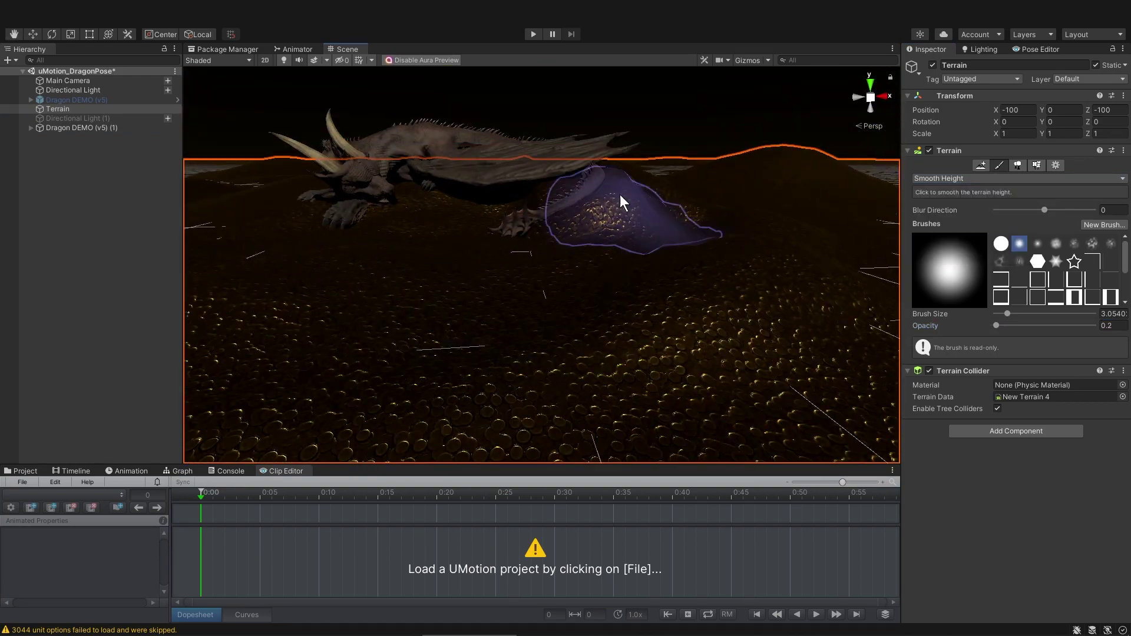
{"action": "middle_click_drag", "start_coordinate": [578, 260], "coordinate": [486, 295]}
{"action": "left_click_drag", "start_coordinate": [485, 295], "coordinate": [540, 276], "text": "alt"}
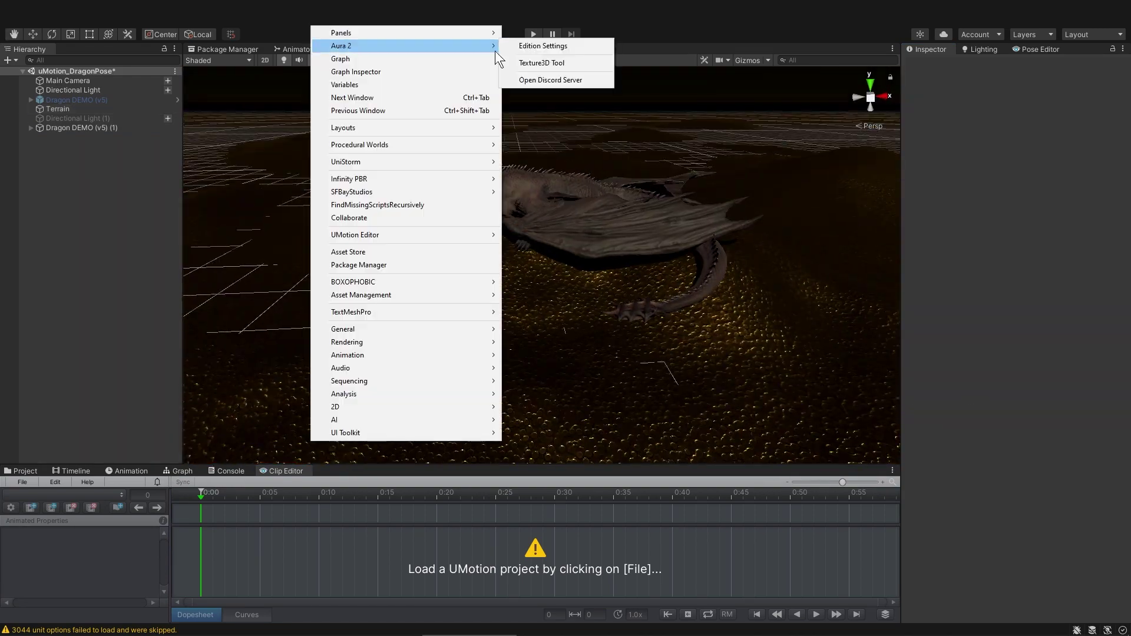
Step: Open the Aura 2 edition settings and add Aura to the scene with an ambience preset
{"action": "left_click", "coordinate": [542, 46]}
{"action": "scroll", "coordinate": [97, 275], "scroll_direction": "down", "scroll_amount": 2}
{"action": "left_click", "coordinate": [97, 275]}
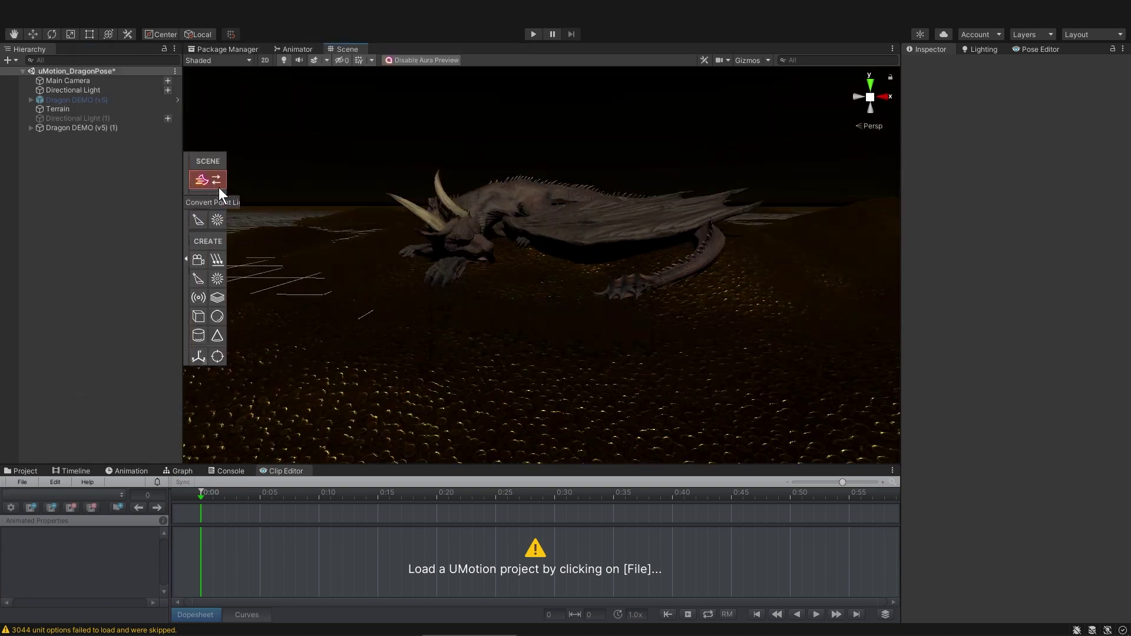
{"action": "left_click", "coordinate": [212, 180]}
{"action": "left_click", "coordinate": [368, 277]}
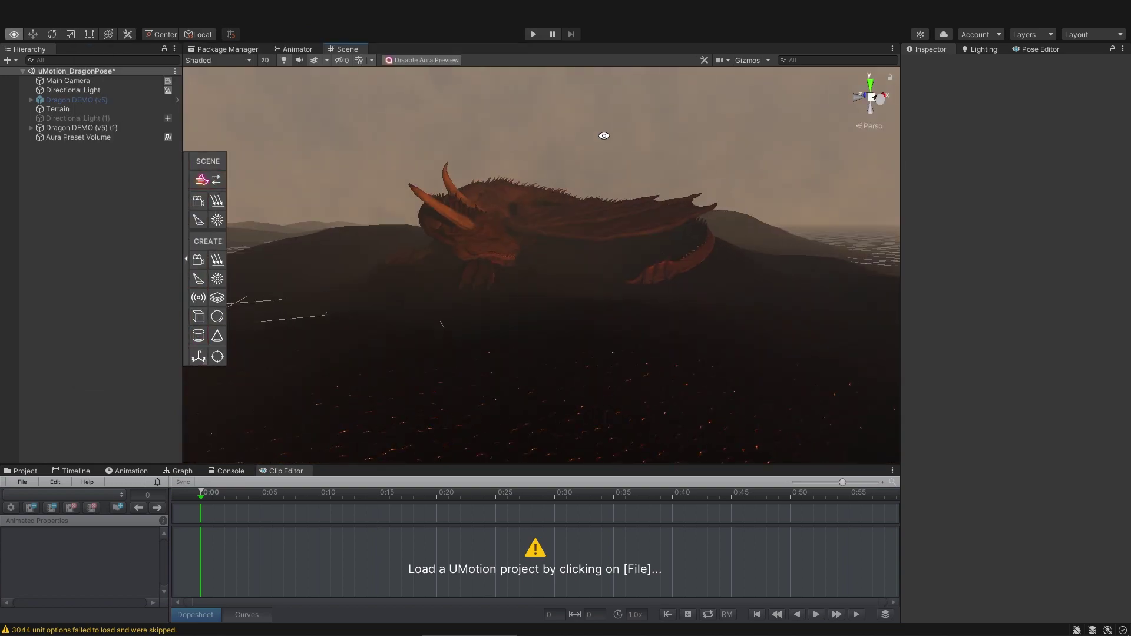
Step: Delete the Aura Preset Volume and deactivate the Directional Light
{"action": "right_click", "coordinate": [111, 136]}
{"action": "left_click", "coordinate": [164, 226]}
{"action": "left_click", "coordinate": [73, 90]}
{"action": "left_click", "coordinate": [1048, 181]}
{"action": "left_click_drag", "start_coordinate": [1082, 248], "coordinate": [1020, 258]}
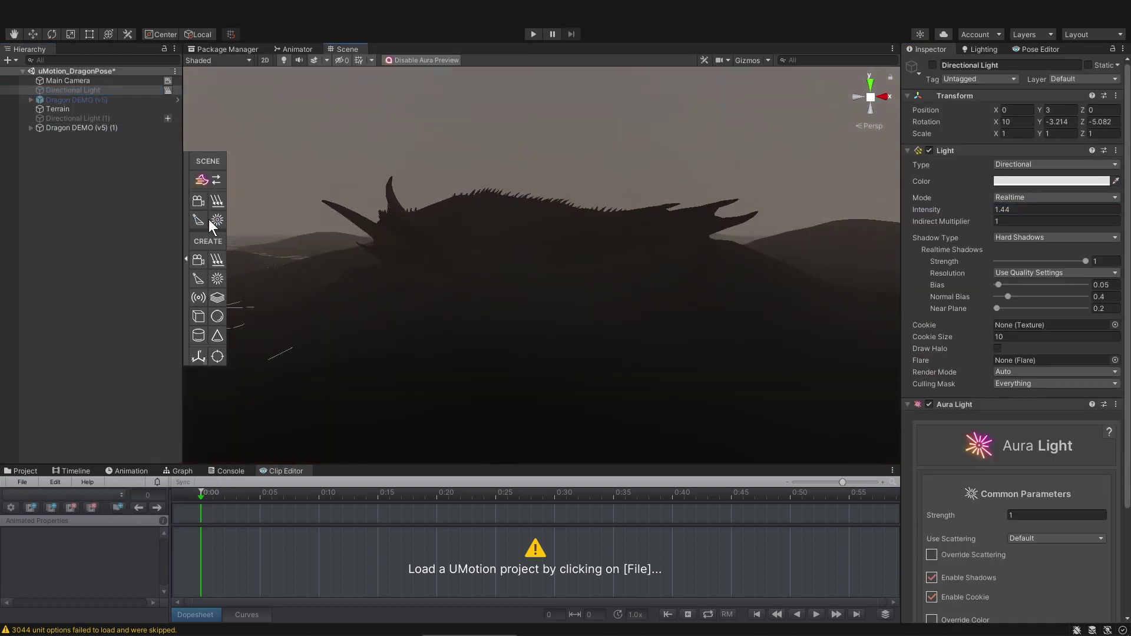
Step: Create an Aura spot light above the dragon with range about 4.1 and angle about 74°, tilted to about 107° on X
{"action": "left_click", "coordinate": [199, 279]}
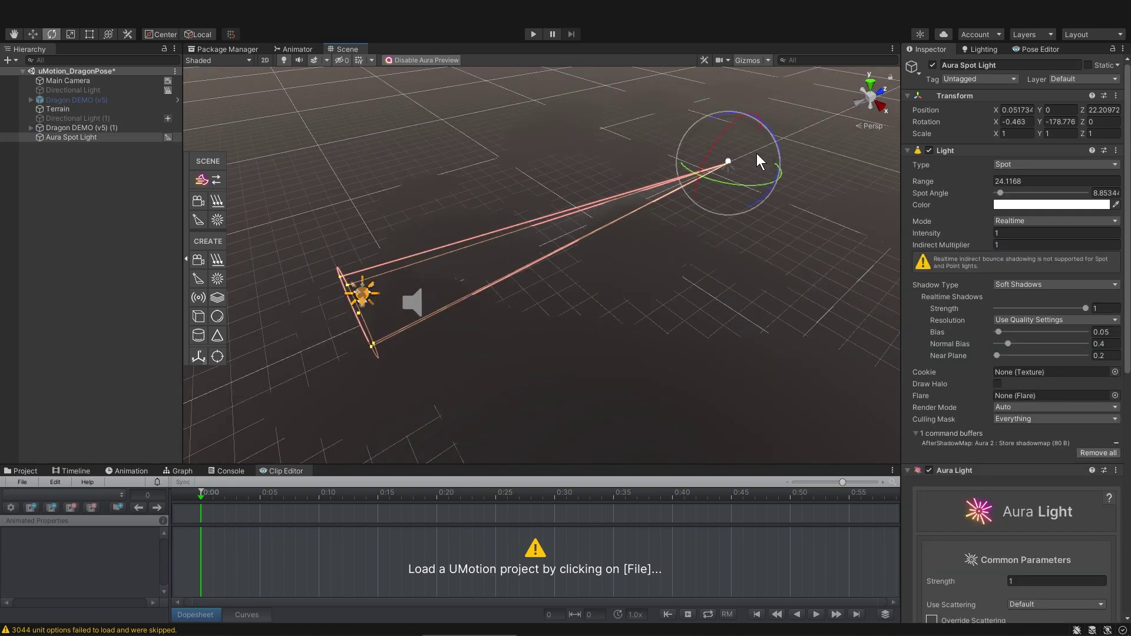
{"action": "left_click_drag", "start_coordinate": [544, 365], "coordinate": [547, 232]}
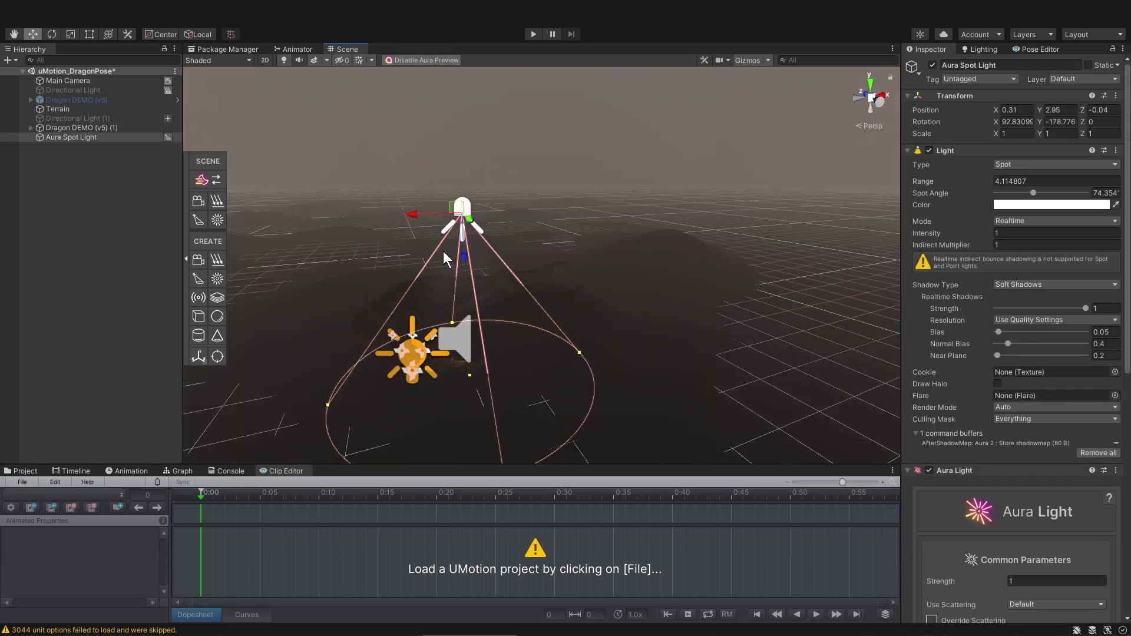
{"action": "key", "text": "w"}
{"action": "key", "text": "e"}
Step: Set the Aura Spot Light's intensity to 3.39 and adjust its placement over the dragon
{"action": "left_click_drag", "start_coordinate": [983, 230], "coordinate": [1029, 230]}
{"action": "left_click", "coordinate": [751, 60]}
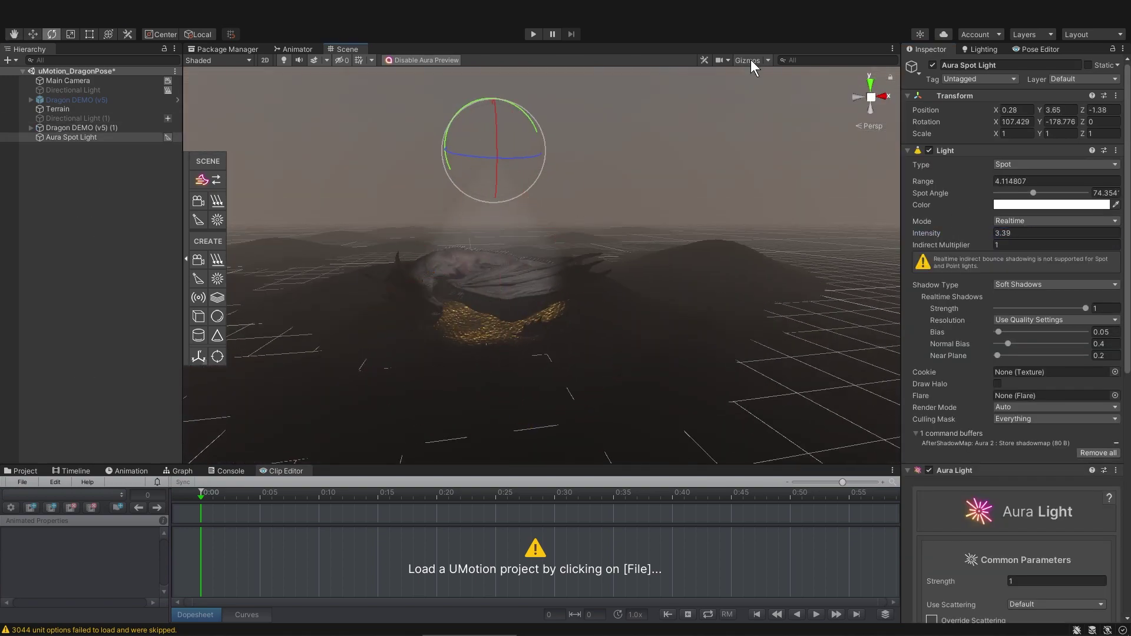
{"action": "key", "text": "w"}
{"action": "left_click_drag", "start_coordinate": [595, 235], "coordinate": [588, 256]}
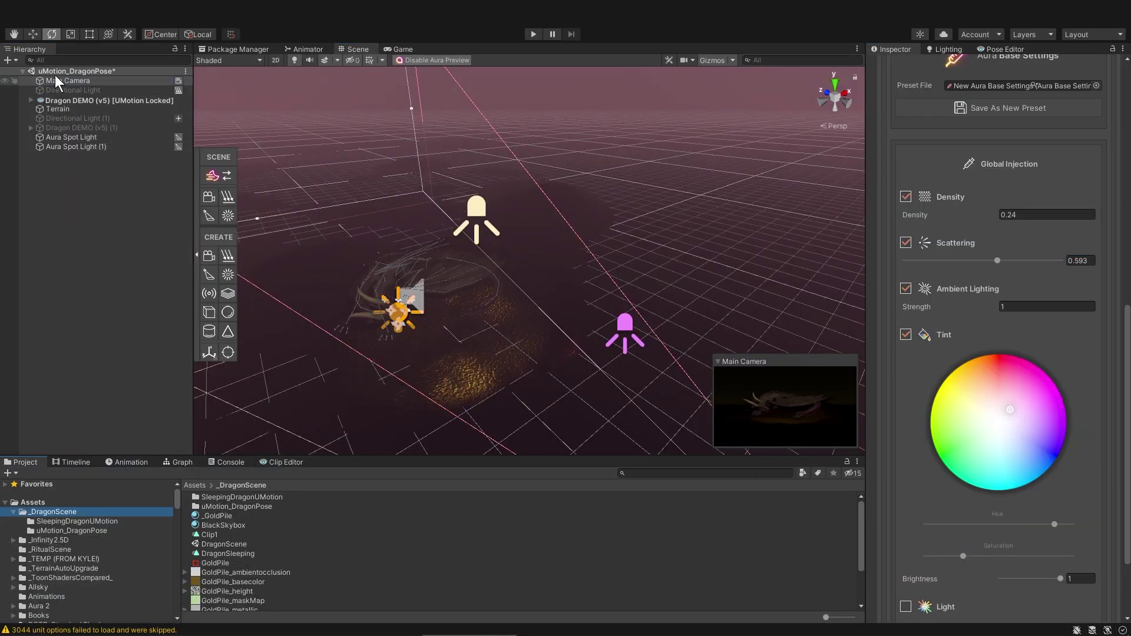
Step: Save the dragon scene with its Aura lighting
{"action": "left_click", "coordinate": [12, 24]}
{"action": "left_click", "coordinate": [34, 73]}
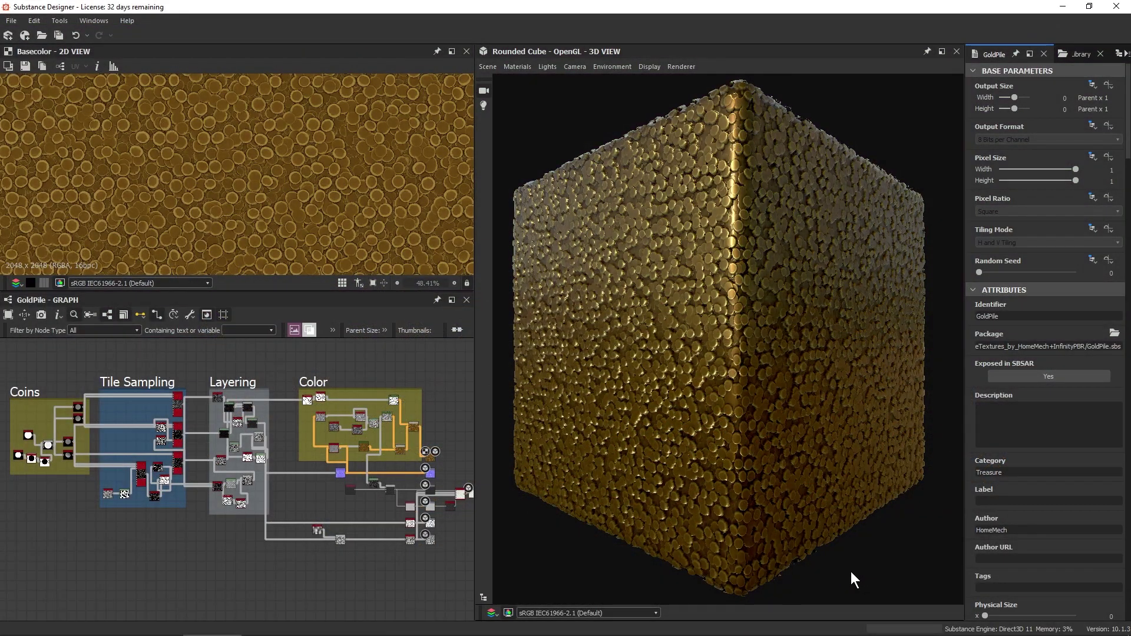
Step: Switch to Substance Designer and rotate the lighting around the GoldPile cube to examine the coin material
{"action": "right_click_drag", "start_coordinate": [834, 576], "coordinate": [877, 557], "text": "ctrl+shift"}
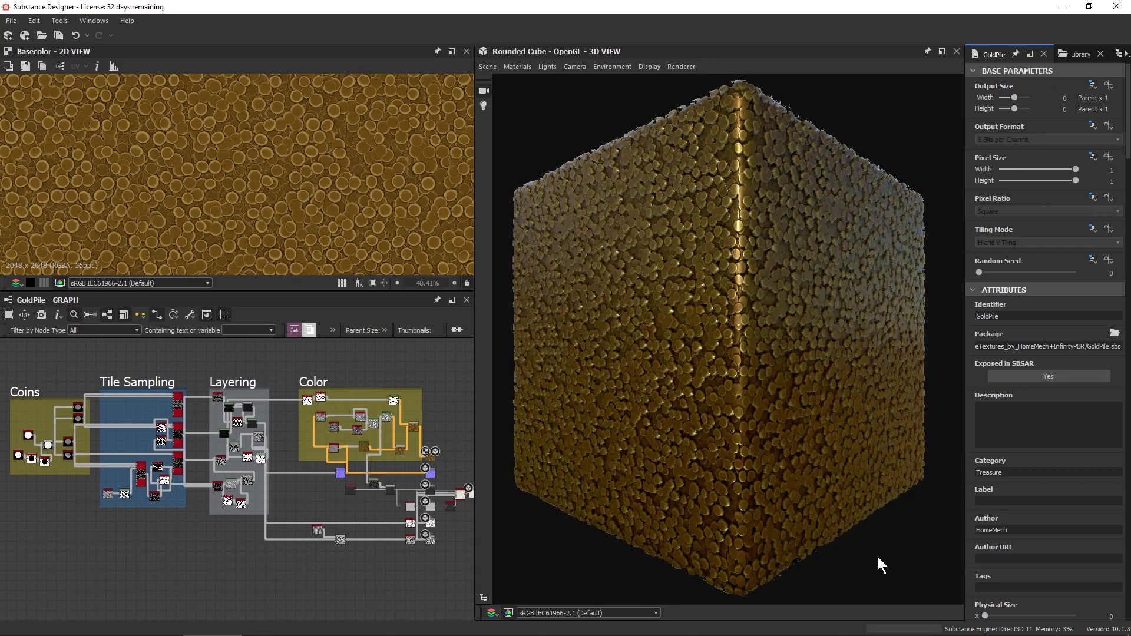